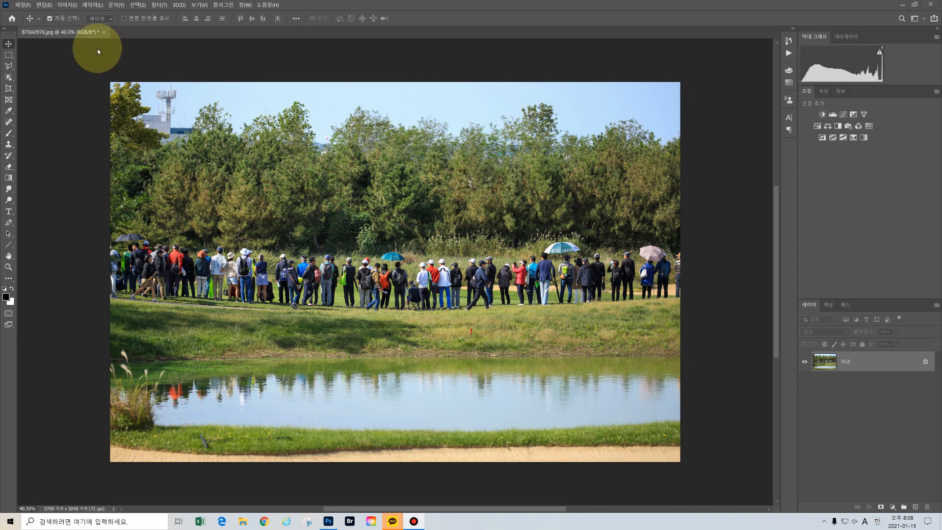
- Start Sky Replacement on the golf course photo and import the image mountains-276995 as a new sky under that name
click(45, 7)
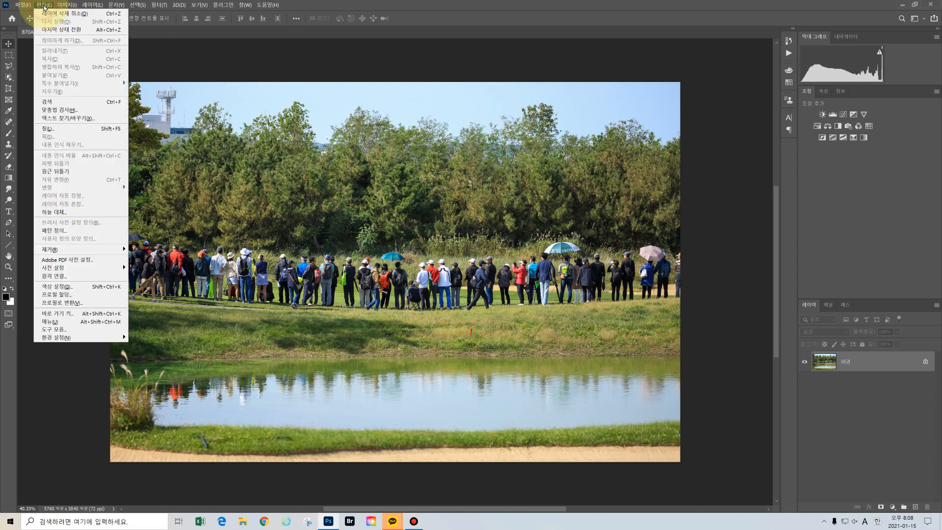
click(84, 213)
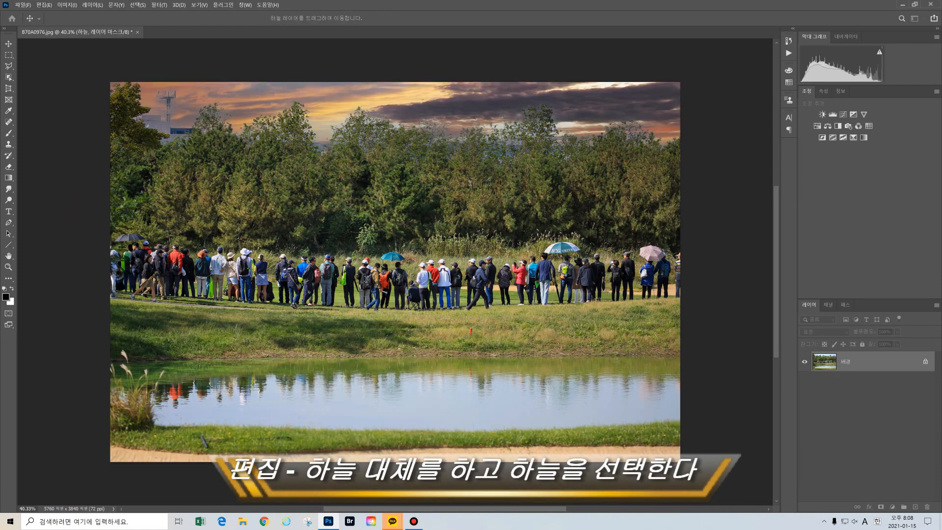
drag(907, 141, 720, 106)
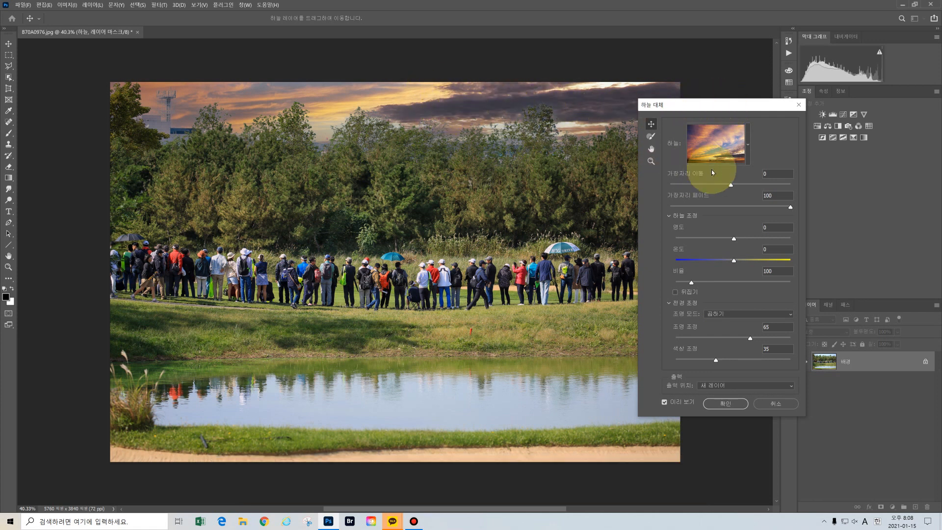
click(748, 148)
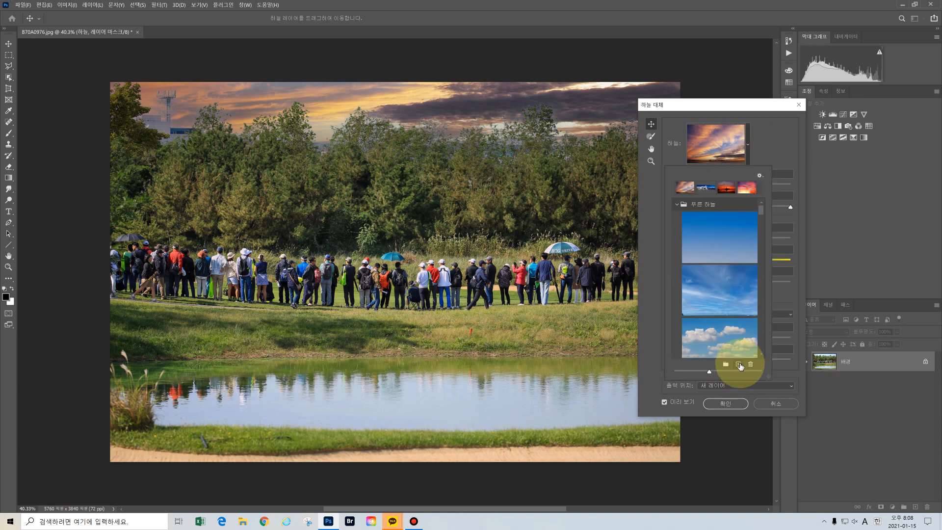
click(739, 366)
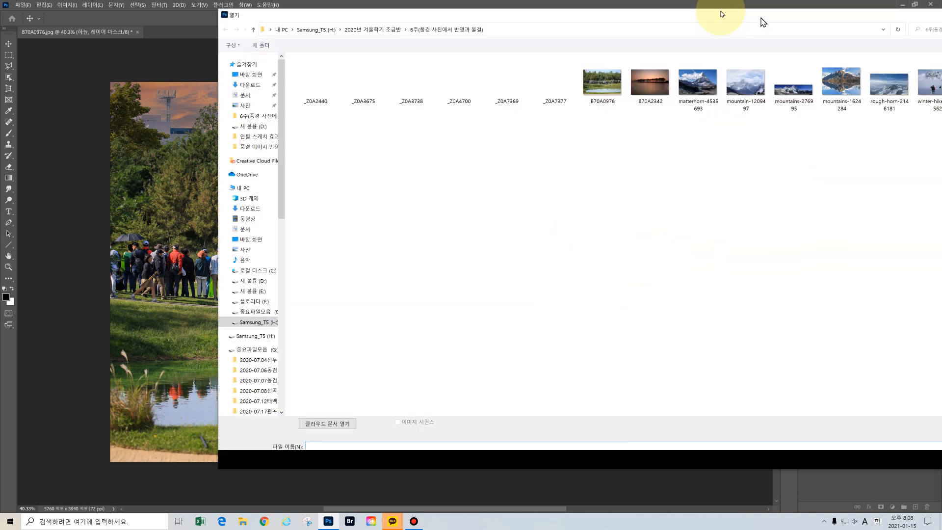
drag(721, 14, 537, 46)
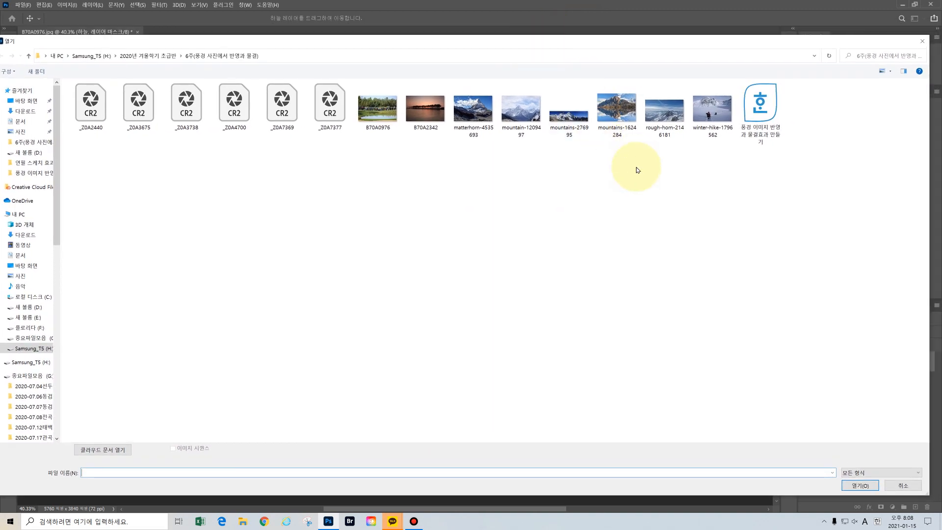
click(572, 121)
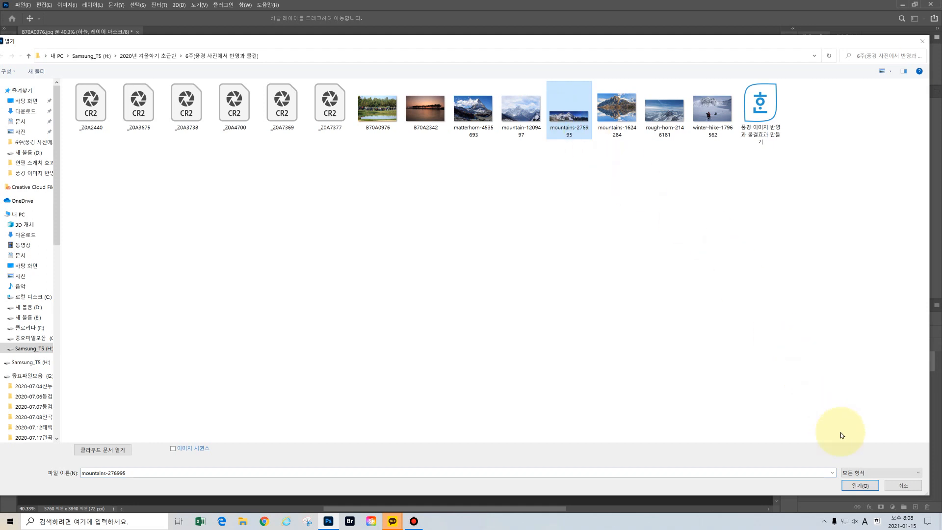
click(860, 485)
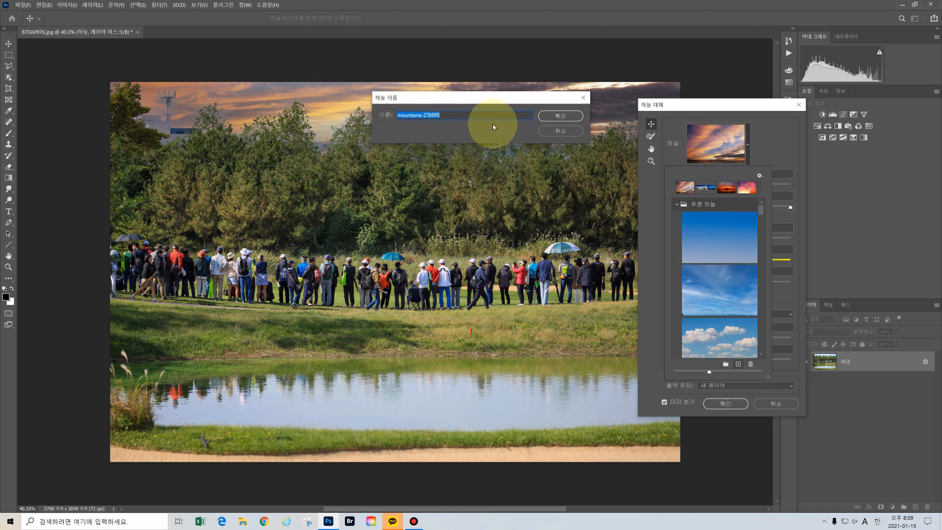
click(565, 120)
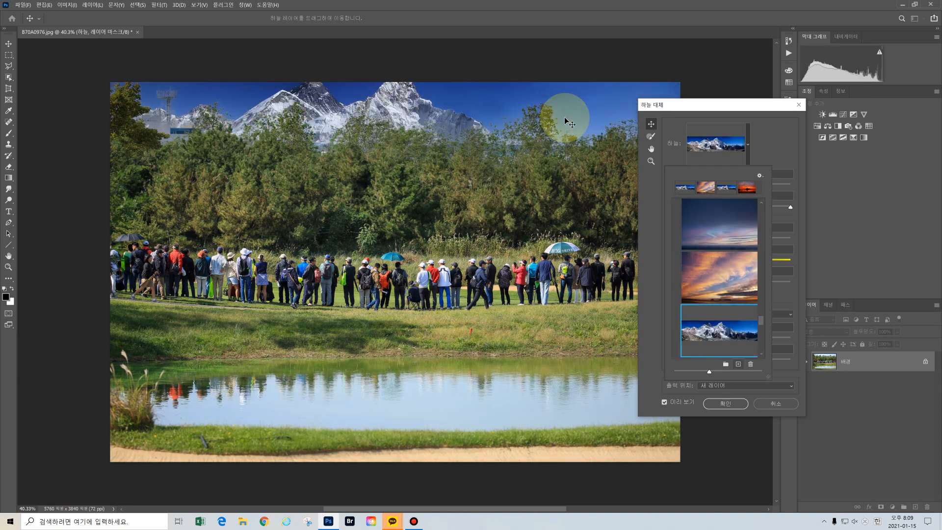
- Reposition the mountain sky above the treeline, flip it, and apply the sky replacement as new layers
drag(705, 101, 780, 82)
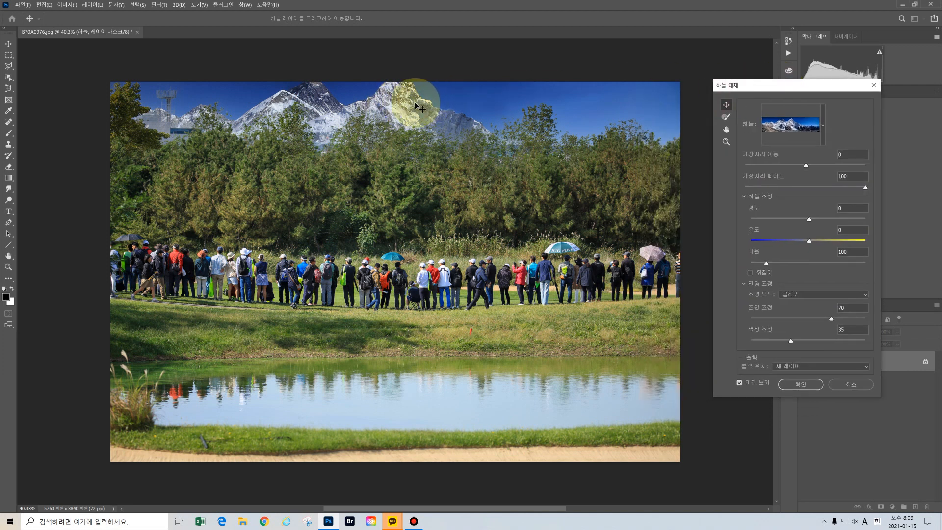
drag(399, 98, 406, 111)
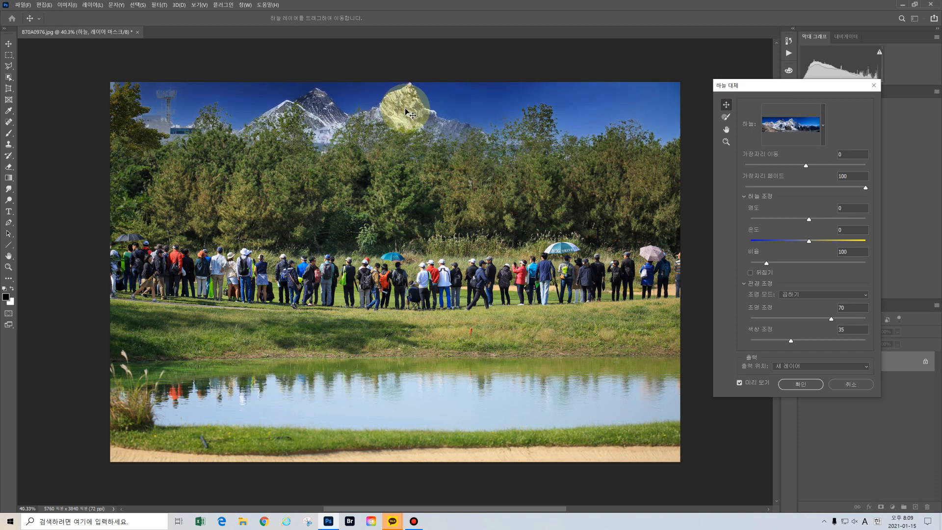
drag(406, 109, 401, 107)
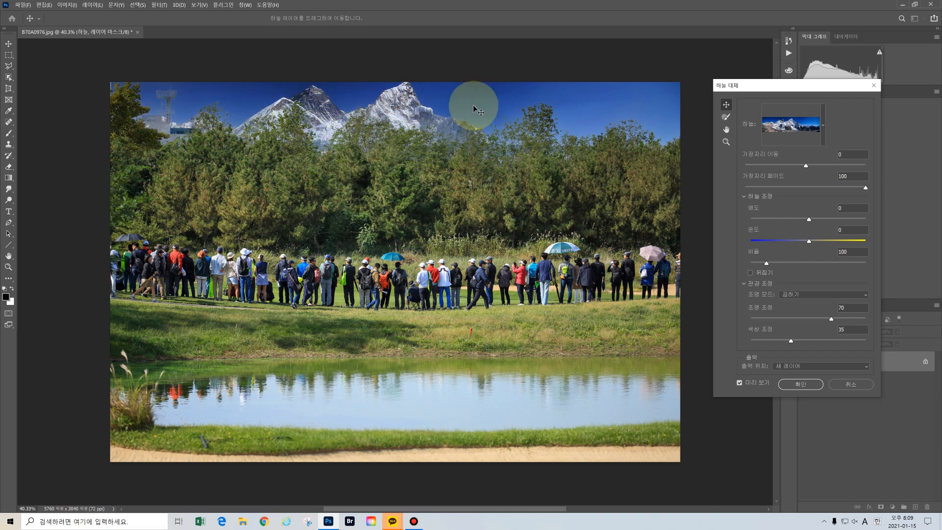
click(751, 272)
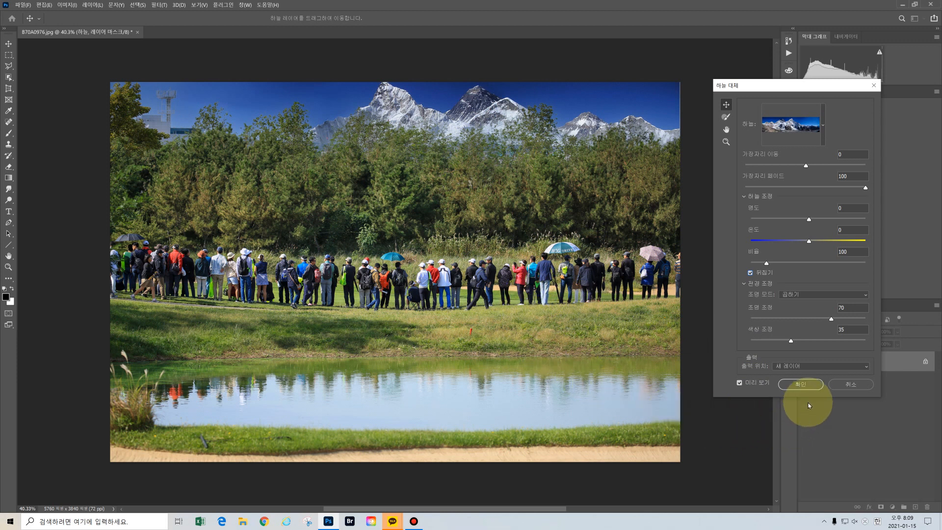
click(803, 385)
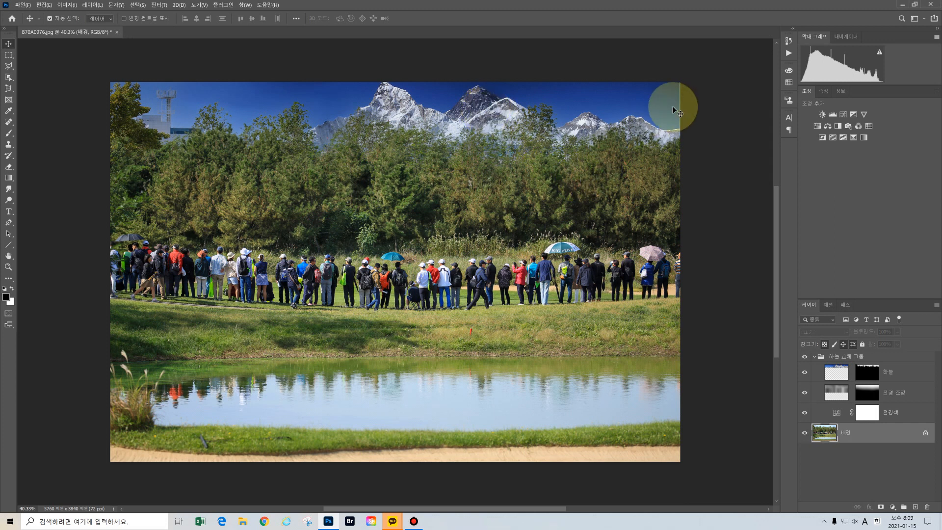
- Stretch the sky layer's right edge slightly outward with Free Transform, to about 100.5% width
click(839, 374)
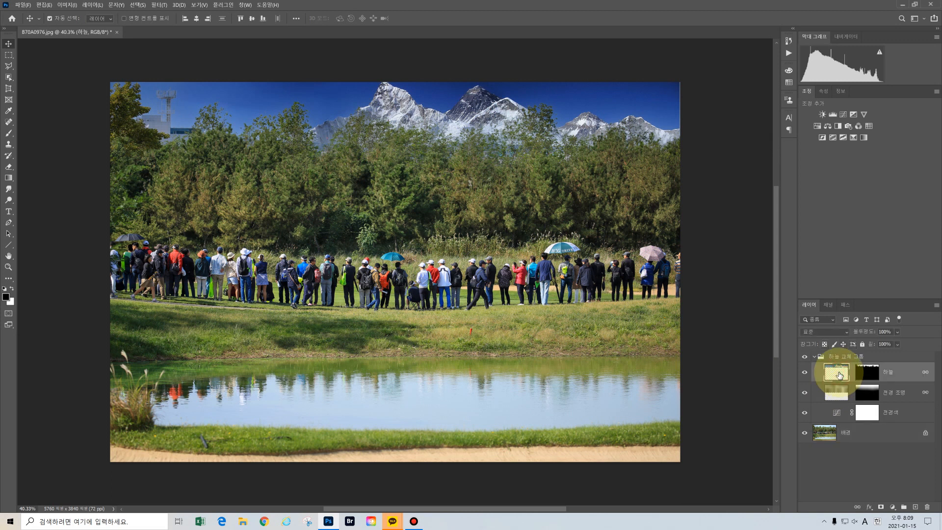
key(ctrl+t)
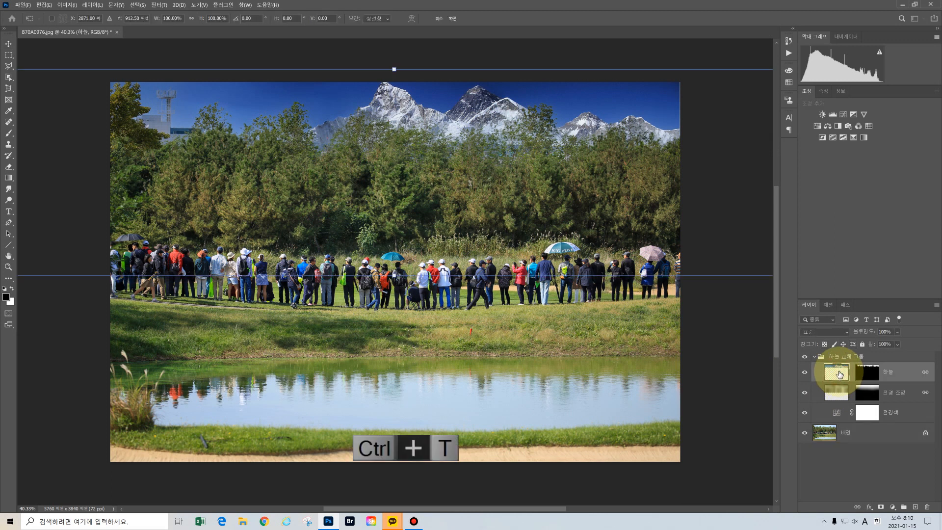
scroll(740, 383, down, 1)
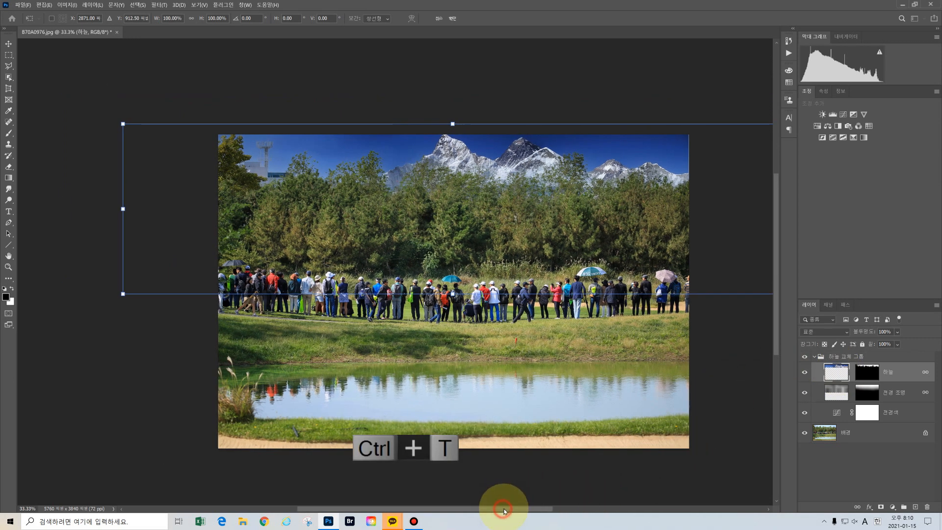
drag(502, 507, 527, 507)
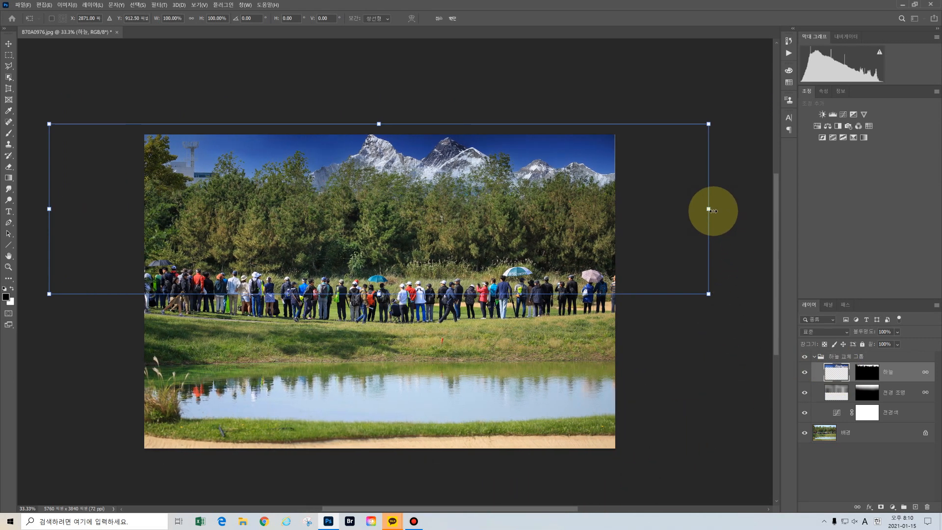
drag(709, 210, 712, 208)
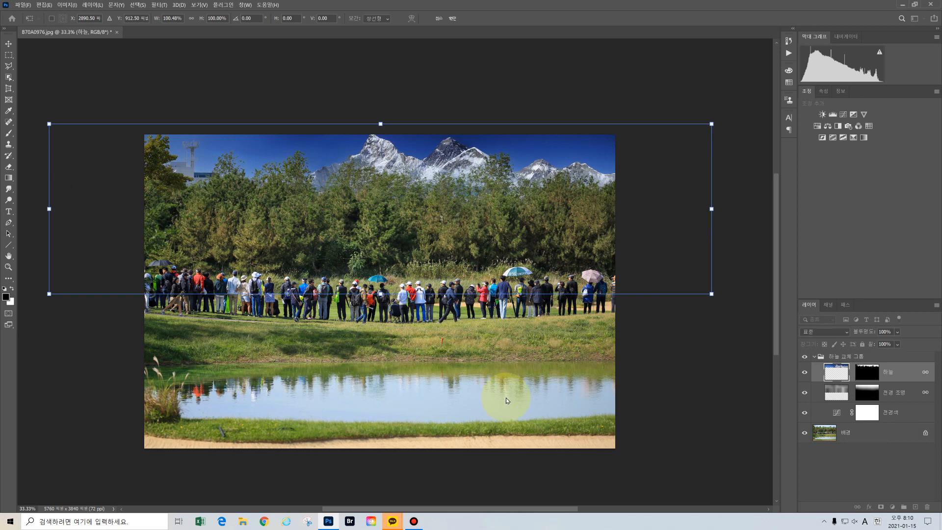
key(Return)
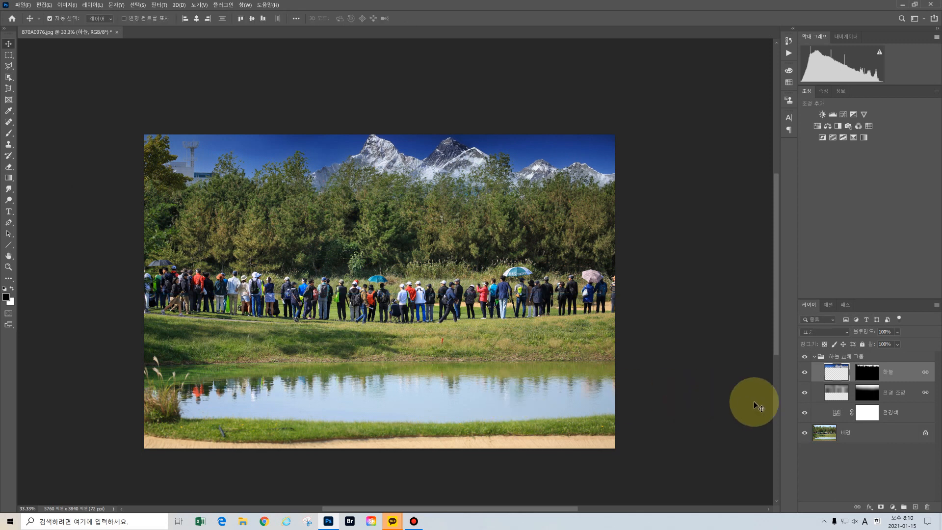
- Merge the sky replacement group and the background into a single layer
click(854, 357)
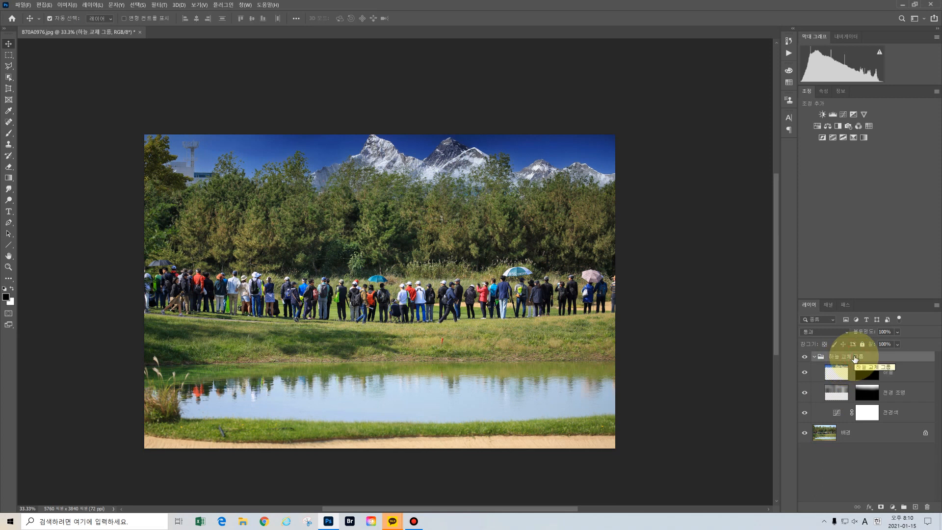
key(ctrl)
key(ctrl+shift+e)
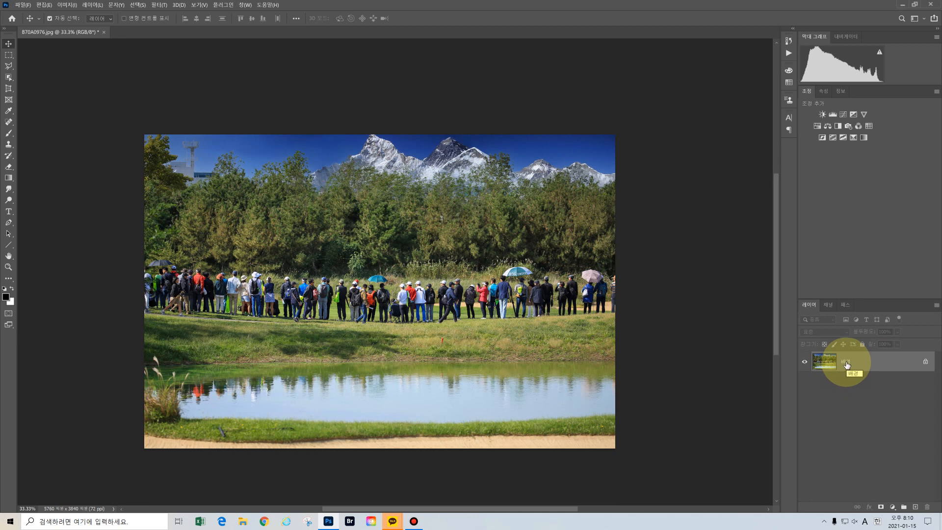
- Convert the background into a regular layer named 풍경
key(ctrl+shift+a)
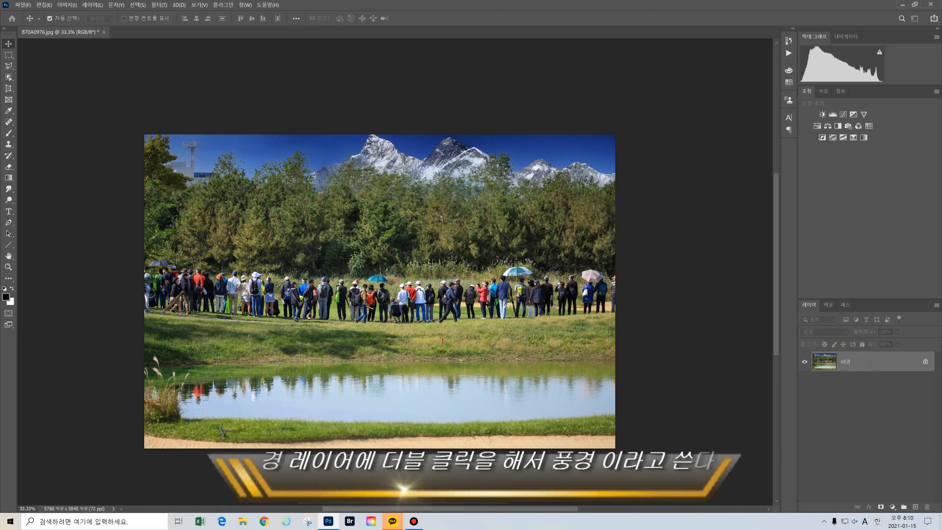
drag(820, 164, 711, 164)
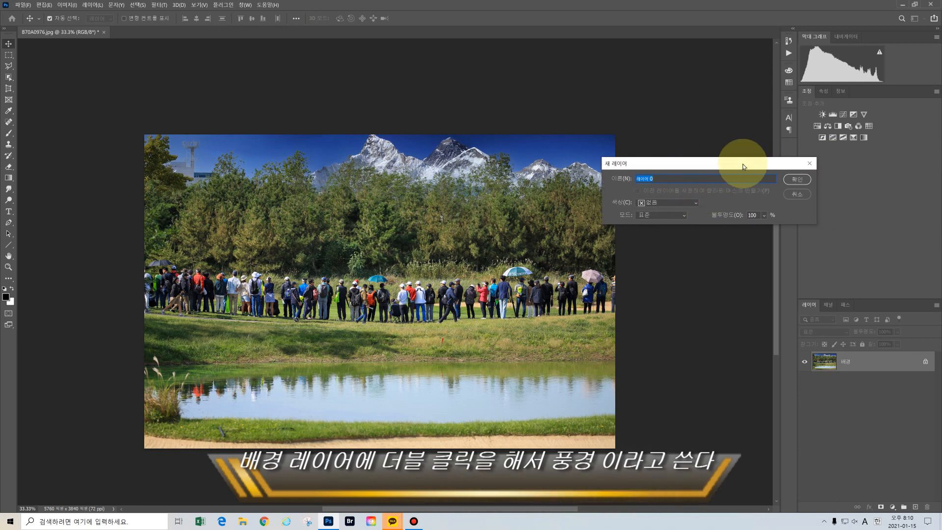
key(BackSpace)
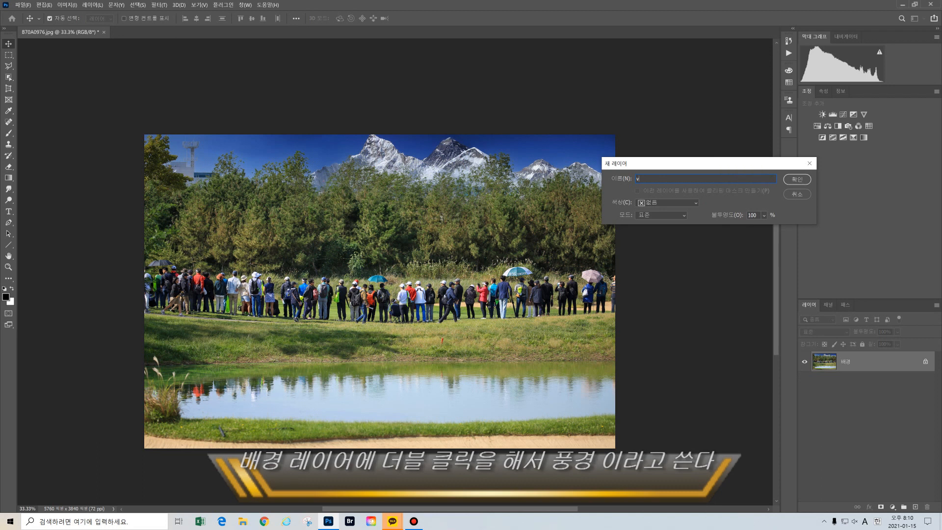
key(Hangul)
text(ㅂ)
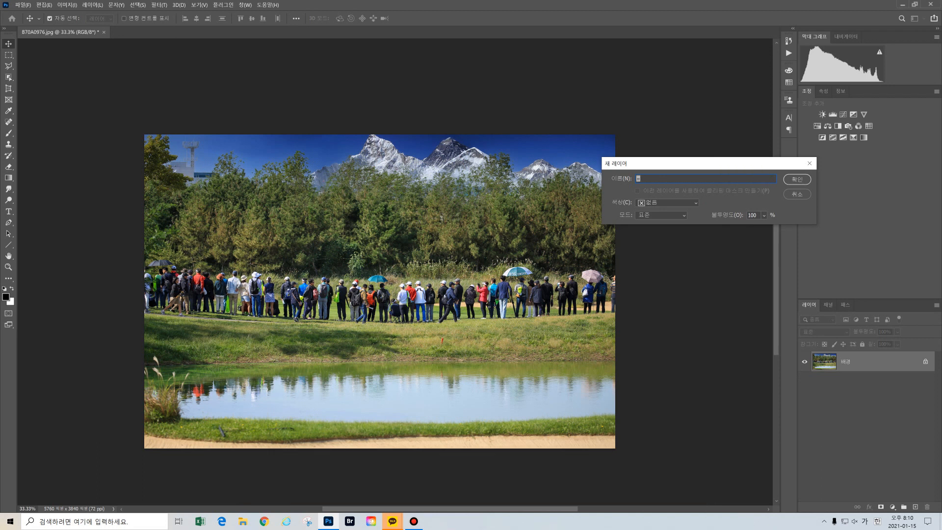
text(ㅐㄱ)
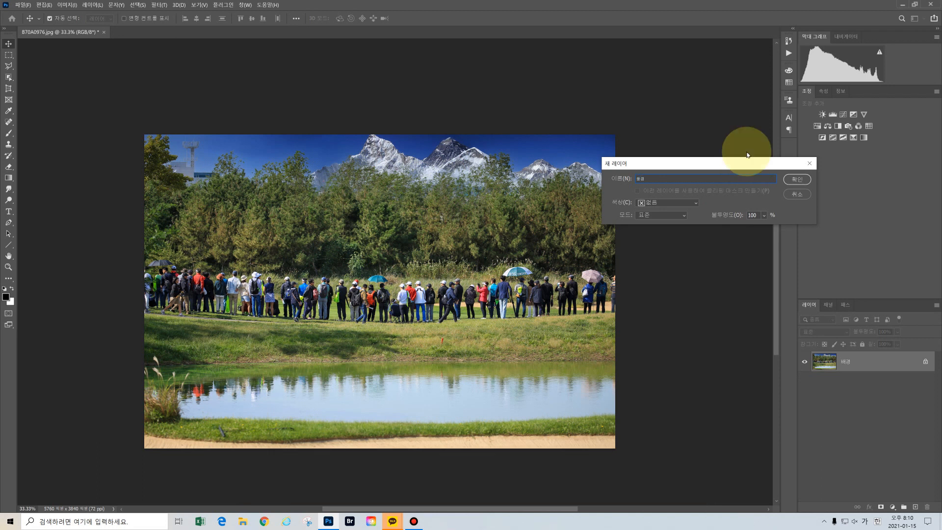
click(798, 181)
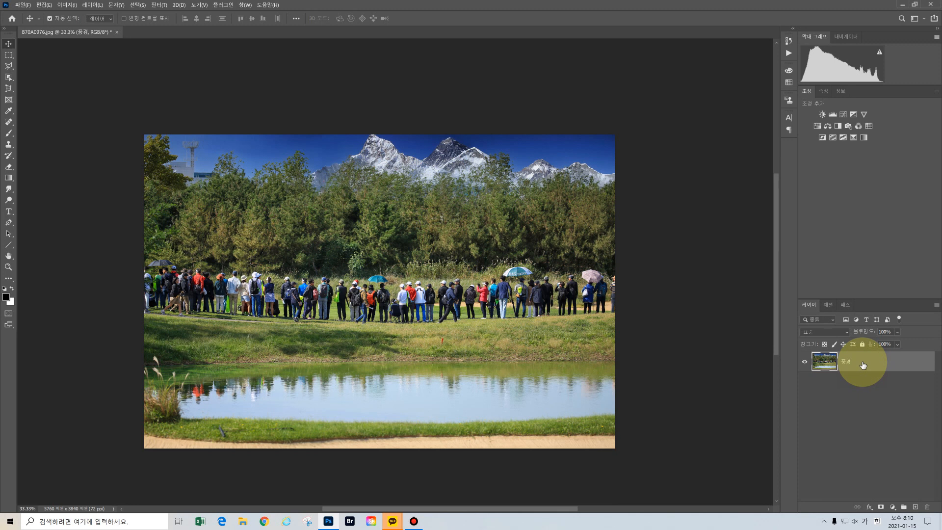
- Duplicate the 풍경 layer and rename the copy 반사
key(ctrl+j)
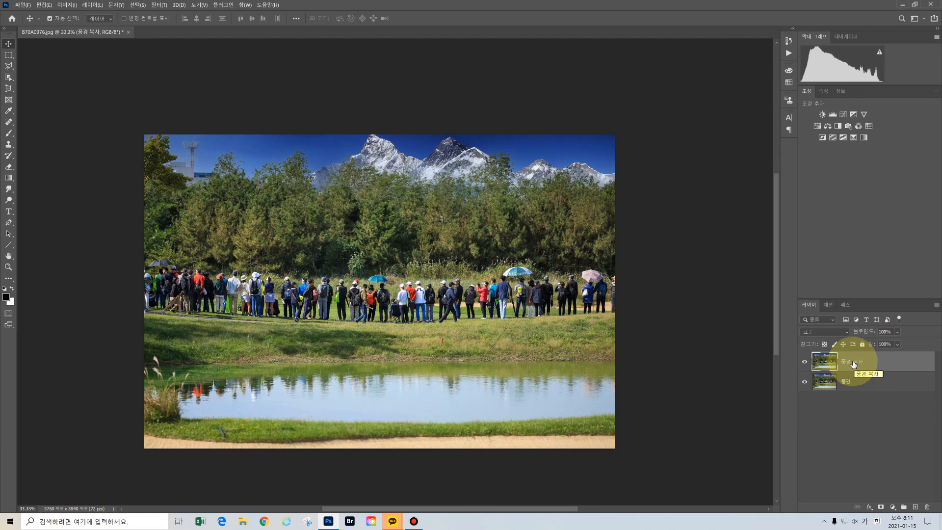
double_click(854, 363)
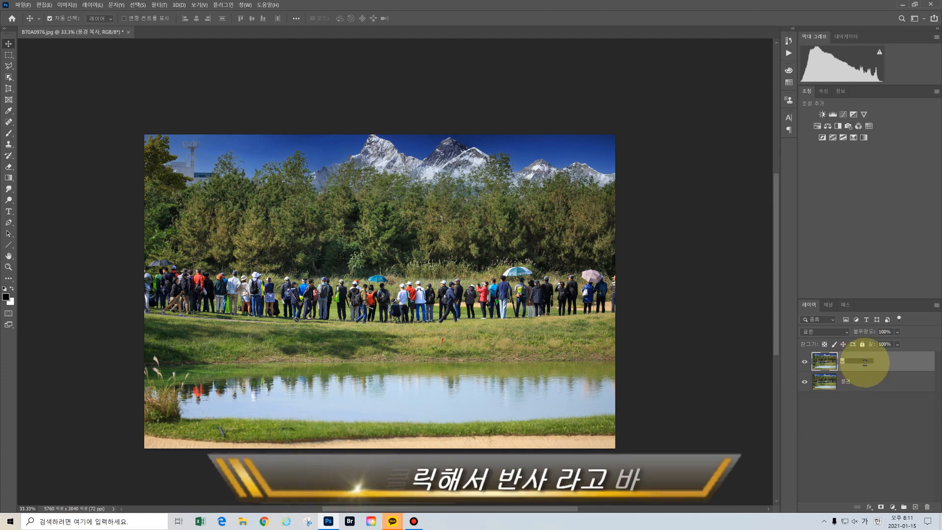
text(반사)
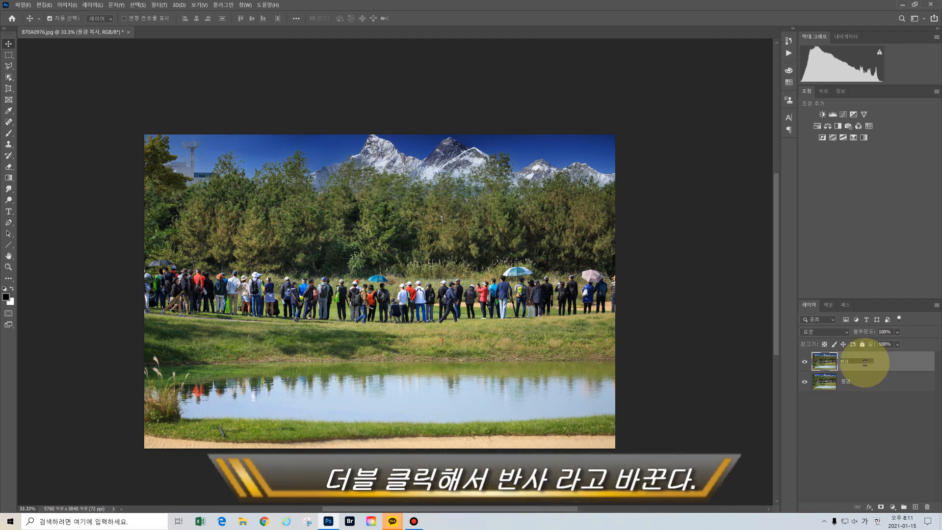
key(Return)
click(903, 360)
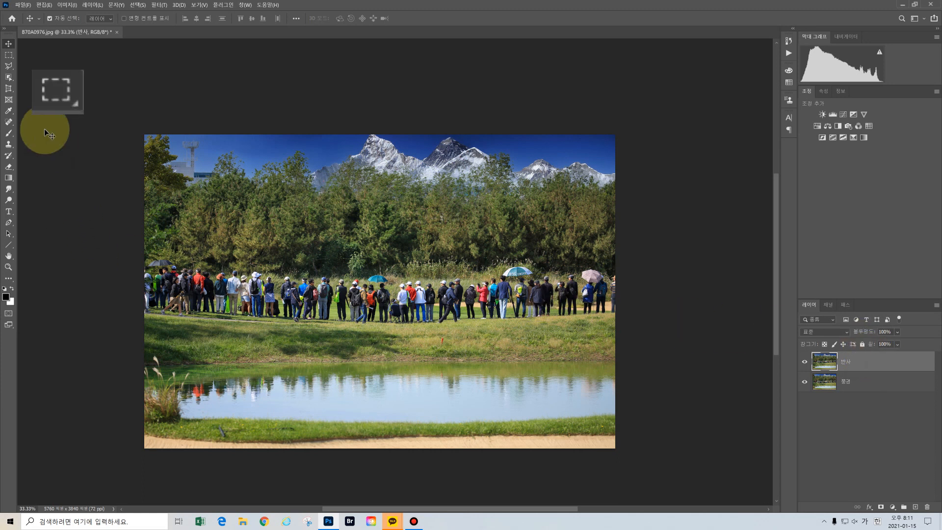
- Select the full-width lower part of the 반사 layer, from the grass just below the spectators down, and delete it
click(11, 55)
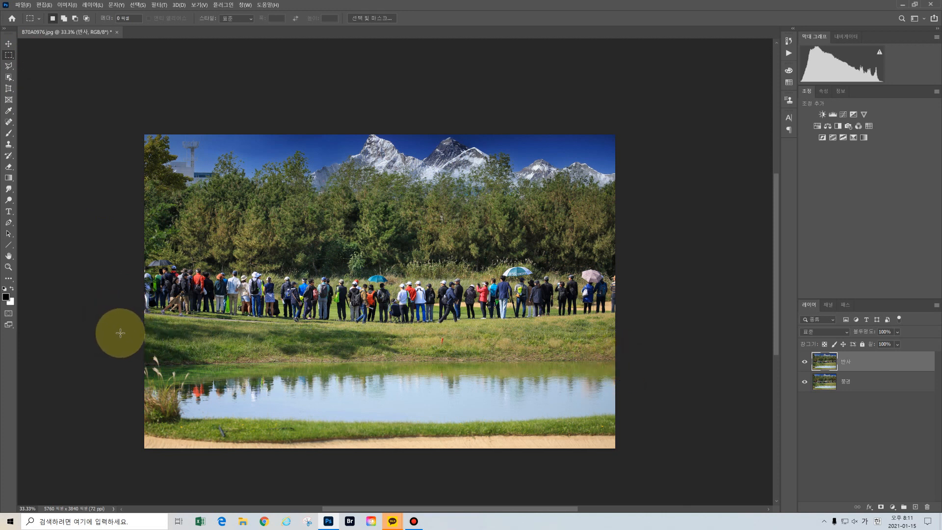
drag(121, 333, 625, 446)
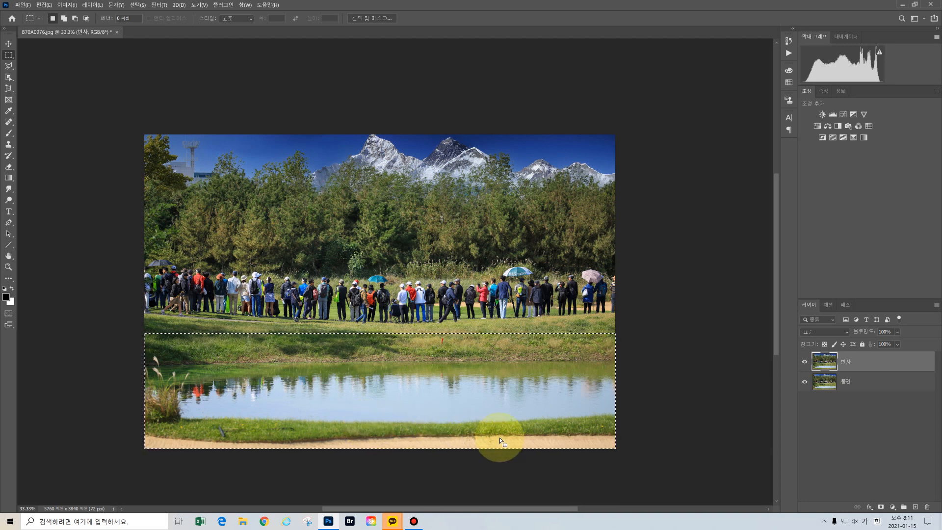
key(Delete)
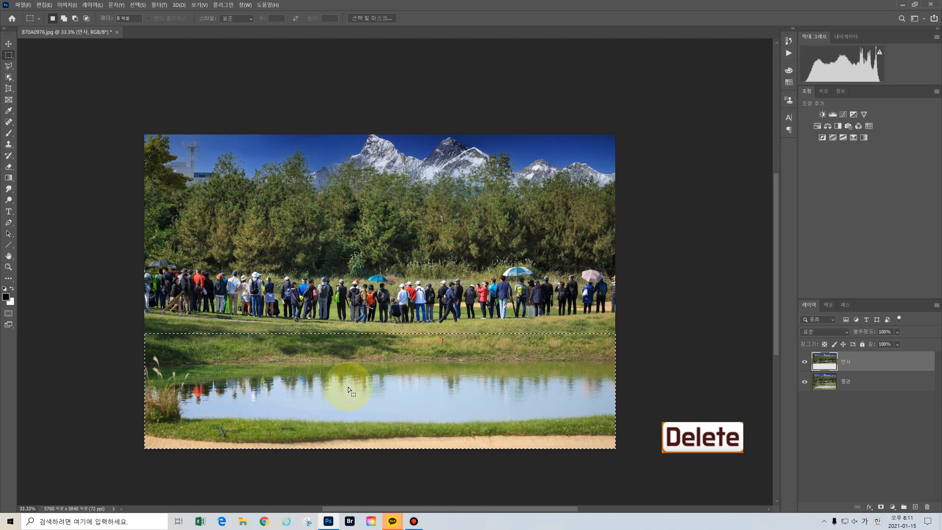
- Check the trimmed 반사 layer by hiding and reshowing the 풍경 layer, and clear the selection
click(805, 383)
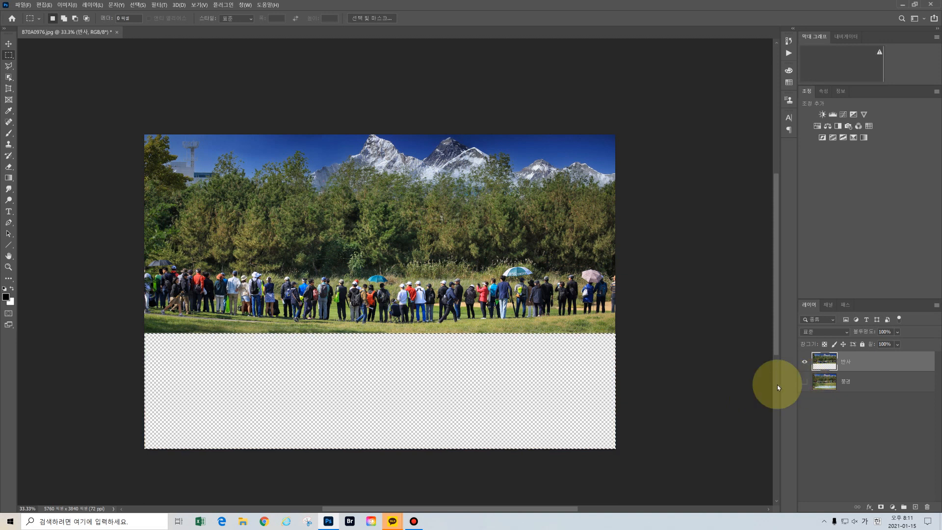
click(804, 381)
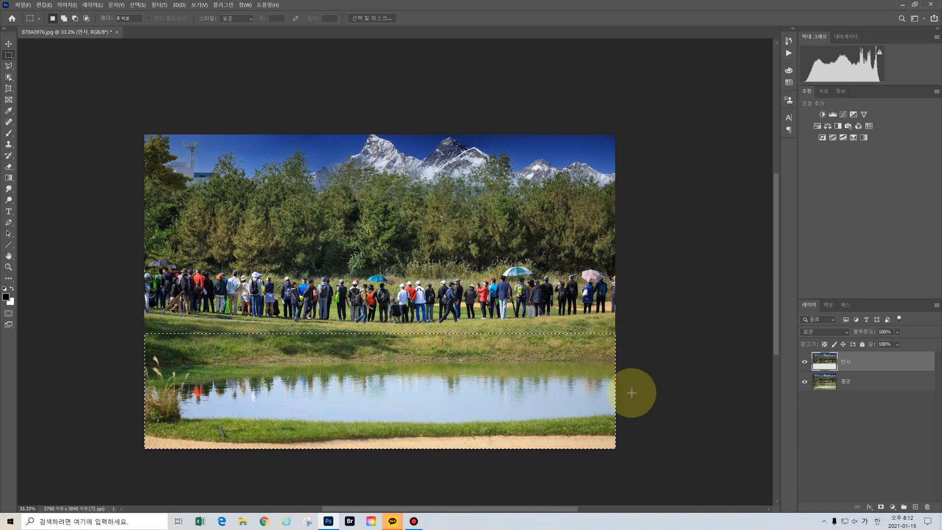
key(ctrl+d)
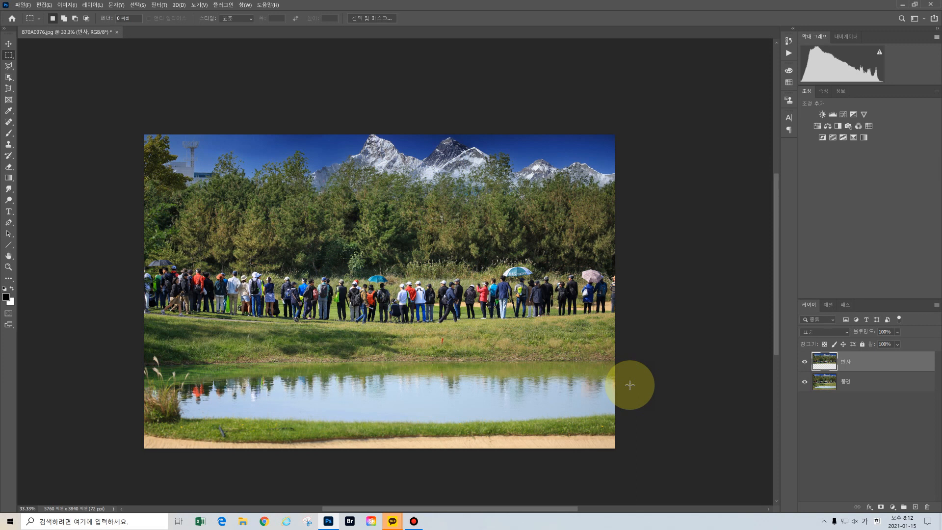
- Flip the 반사 layer vertically and move it straight down so the mirrored landscape starts on the grass just below the spectators
key(ctrl+t)
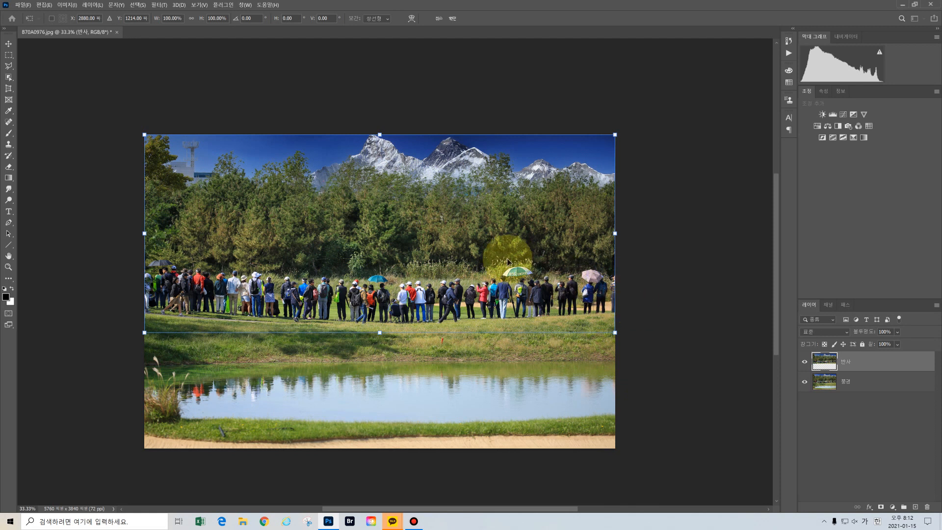
right_click(456, 190)
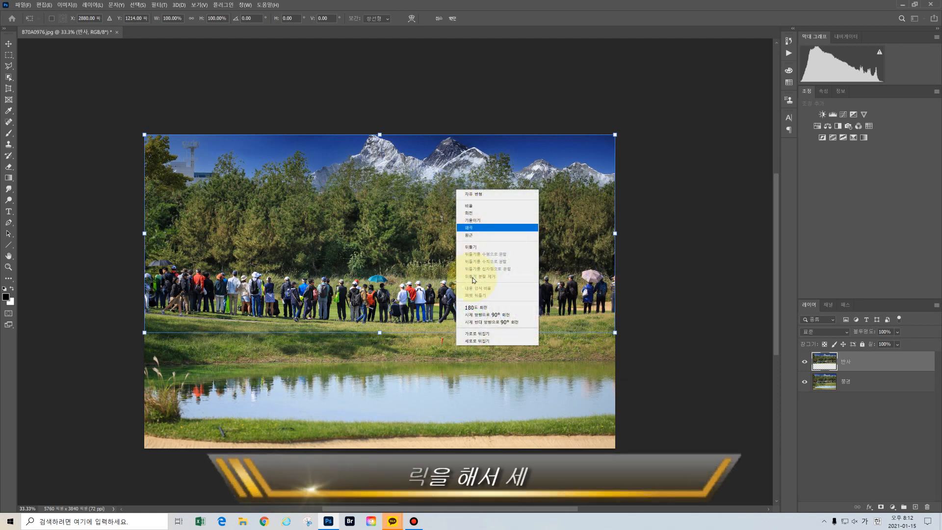
click(485, 344)
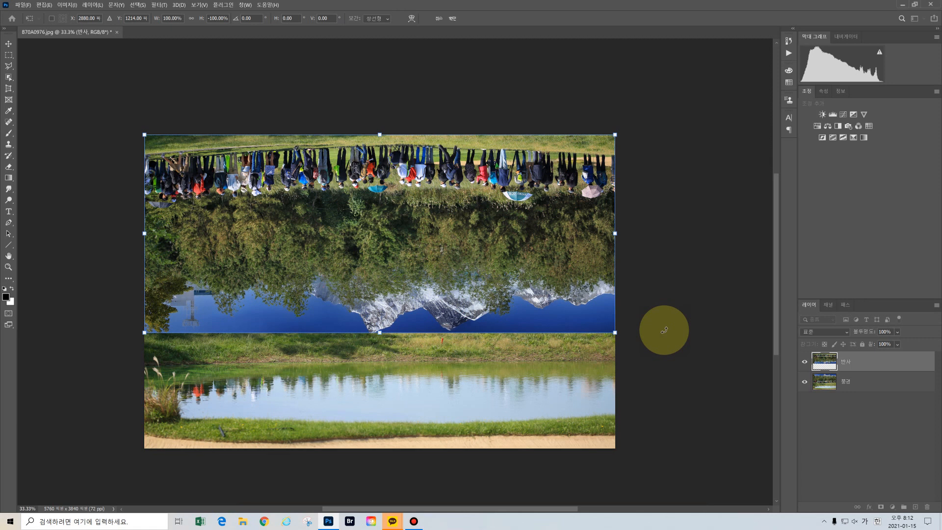
key(shift)
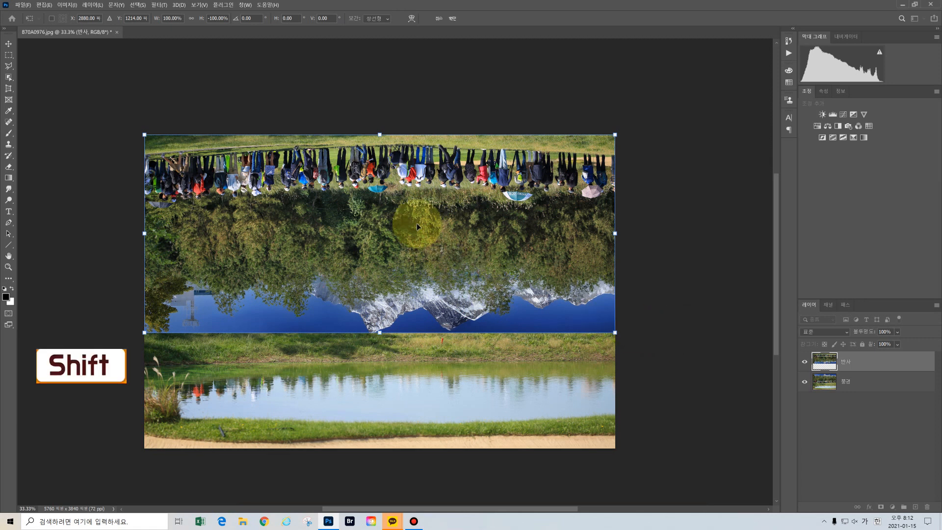
drag(397, 188, 413, 391)
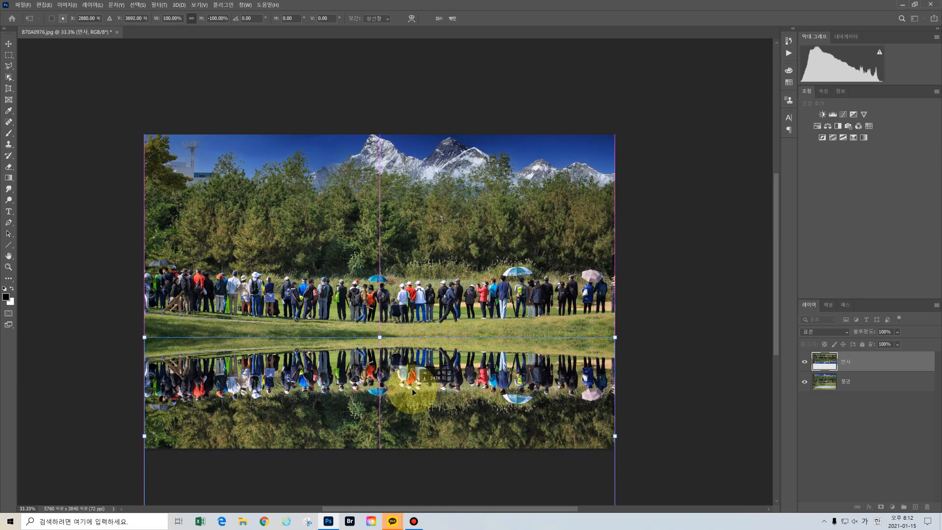
drag(411, 387, 414, 388)
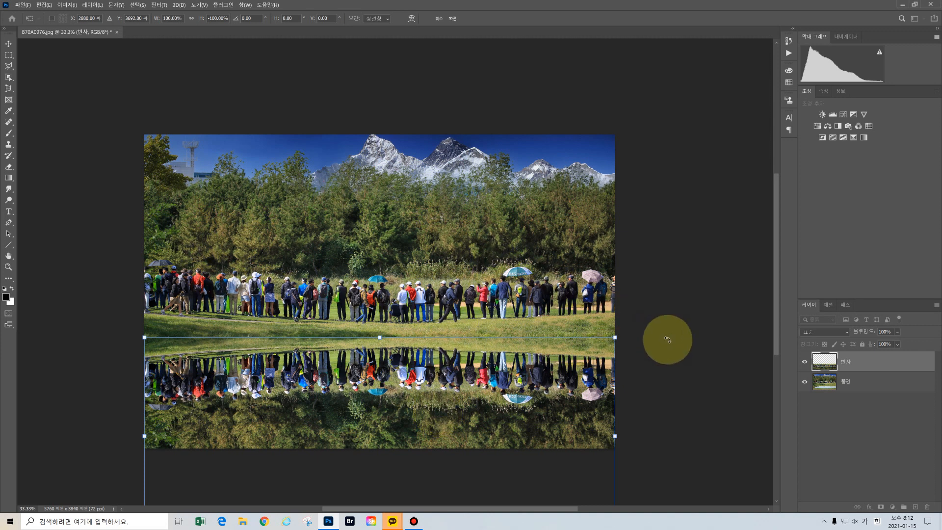
key(Return)
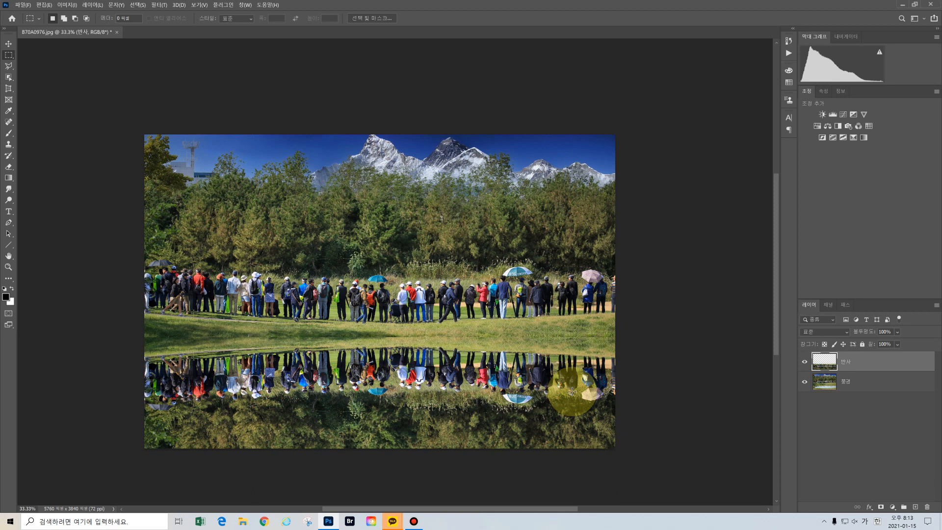
- Add a new layer named 물결 above 반사 and fill it with the white background colour
click(916, 508)
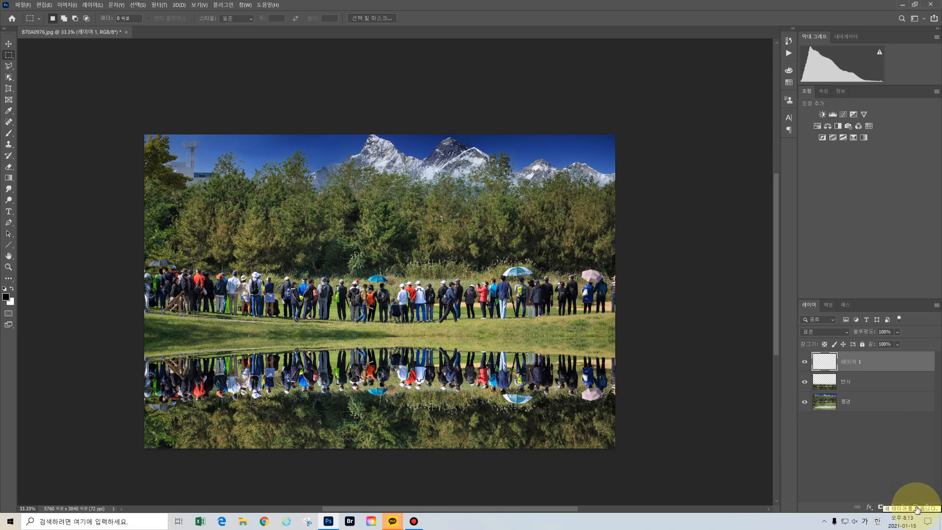
click(860, 363)
double_click(860, 363)
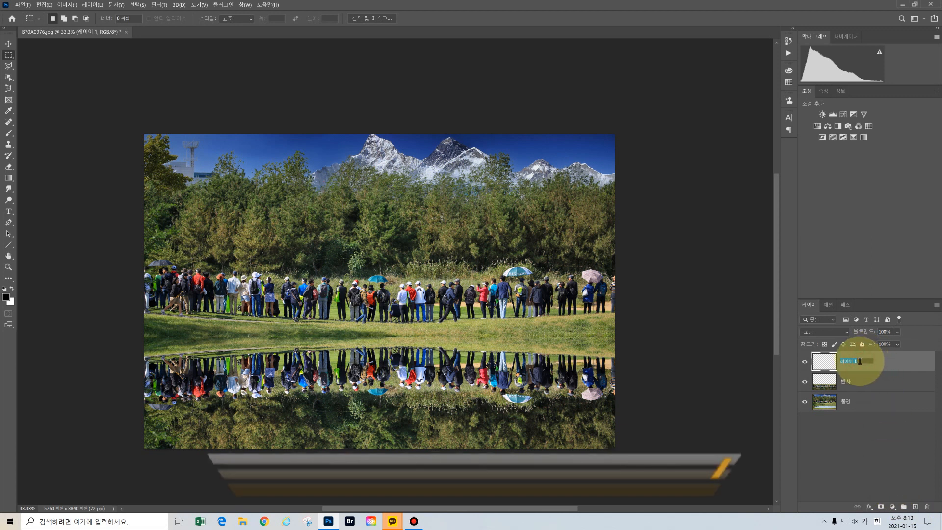
text(물결)
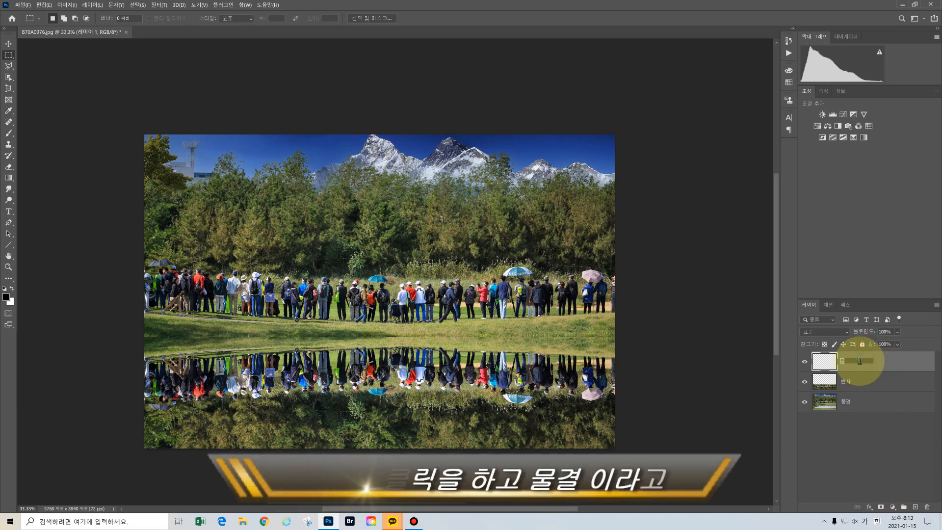
key(Return)
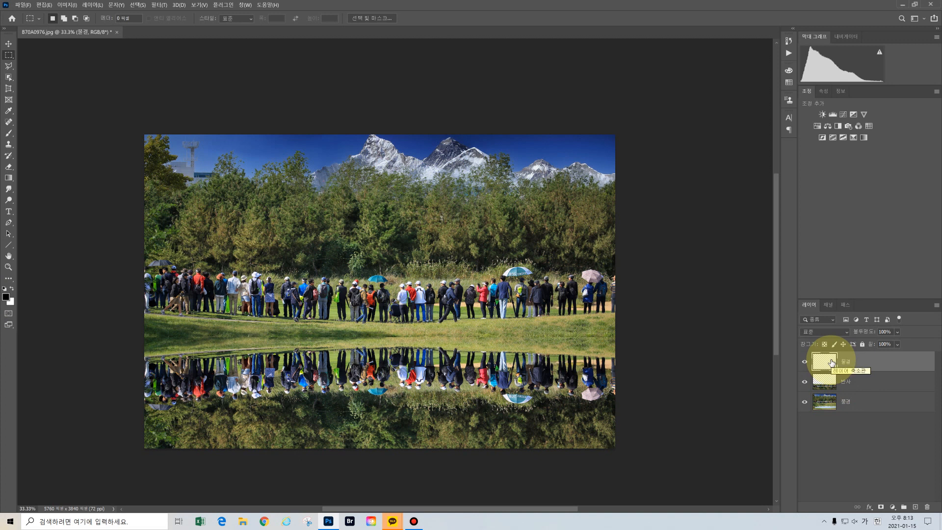
key(ctrl+Delete)
key(ctrl+Delete)
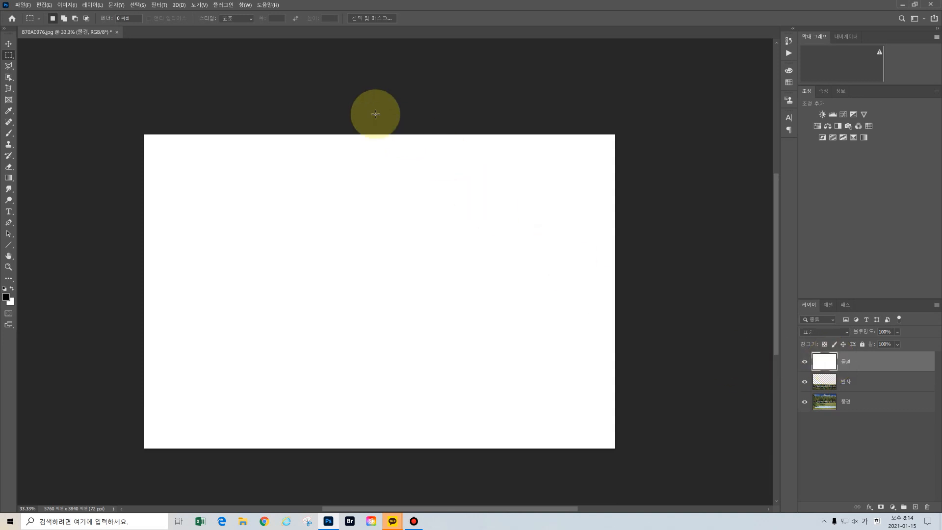
- Apply the Add Noise filter to the 물결 layer with an amount of 80%, uniform distribution and monochromatic noise
click(160, 5)
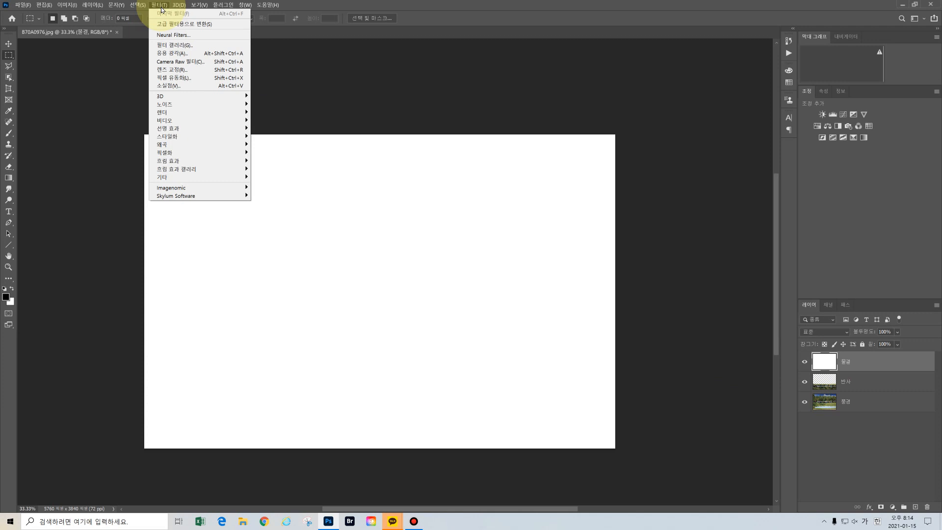
mouse_move(187, 108)
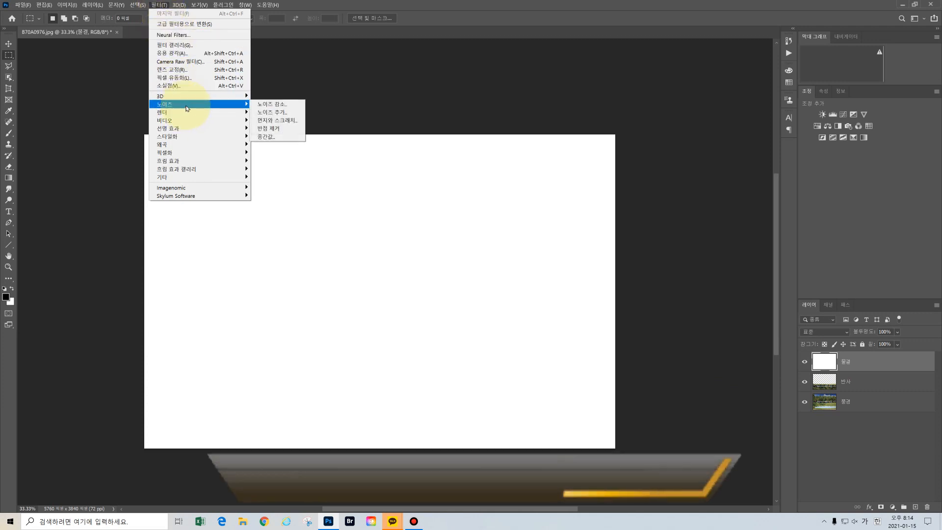
click(285, 114)
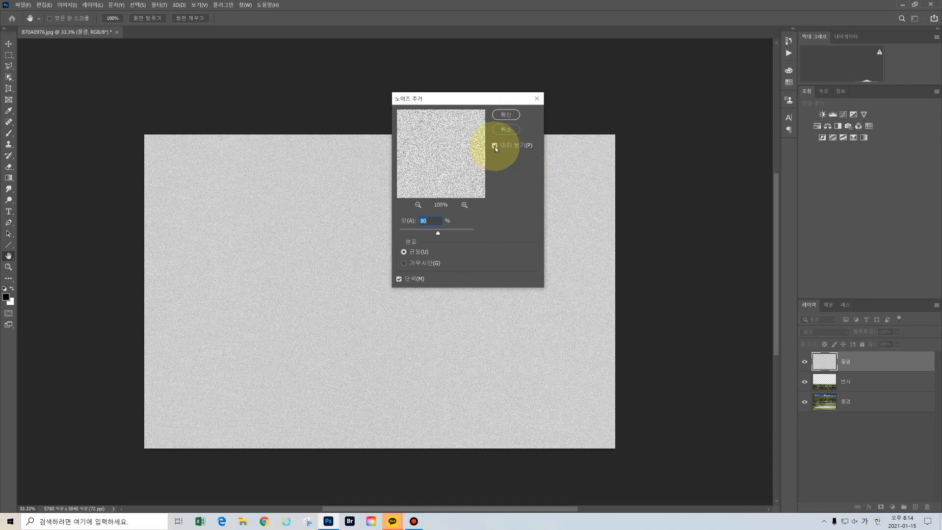
click(494, 146)
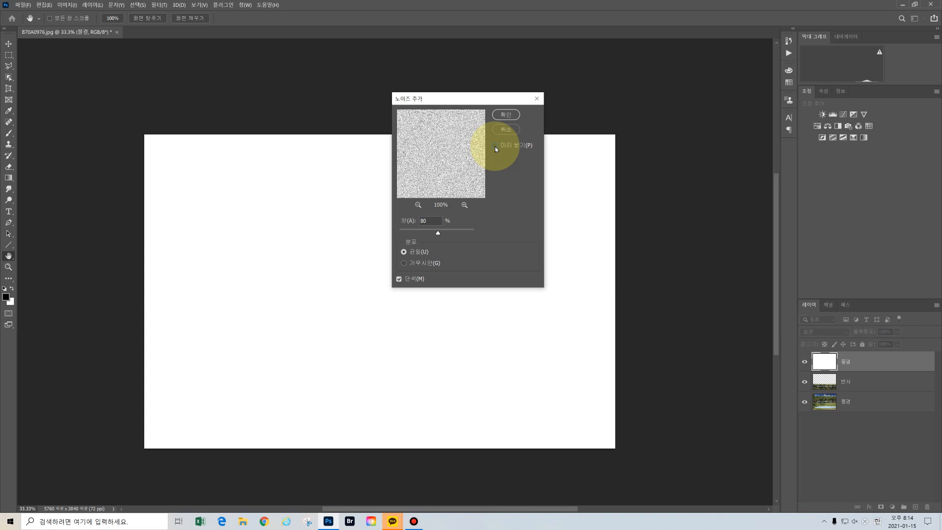
click(495, 145)
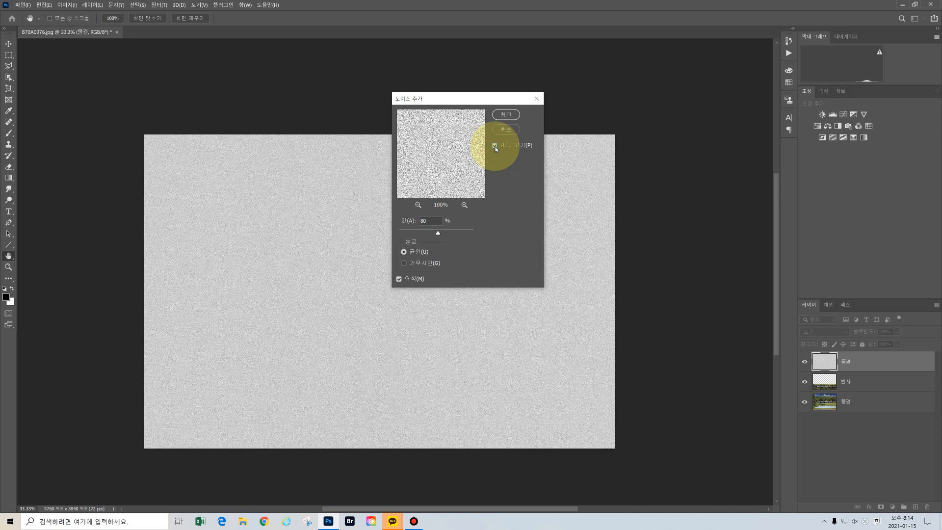
click(507, 117)
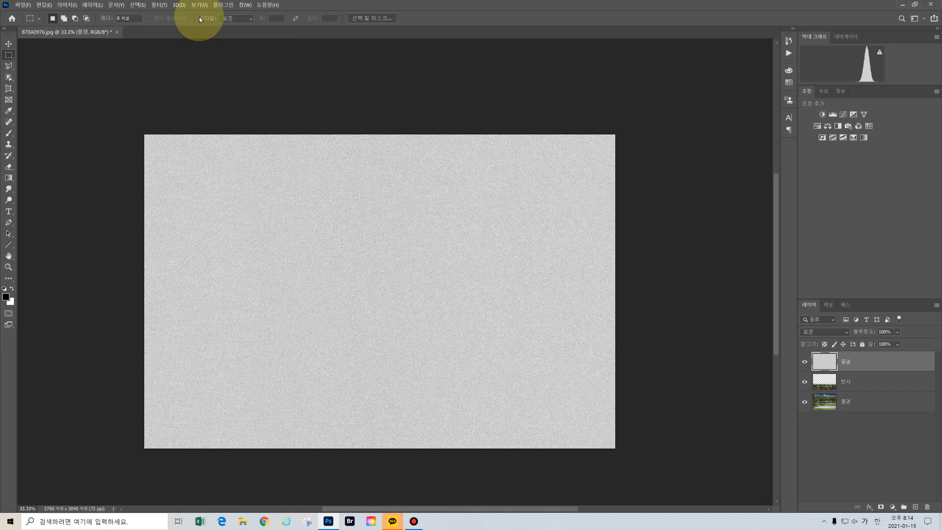
- Apply the Bas Relief (저부조) sketch filter to the 물결 layer with detail 6, smoothness 9 and light from 아래
click(158, 6)
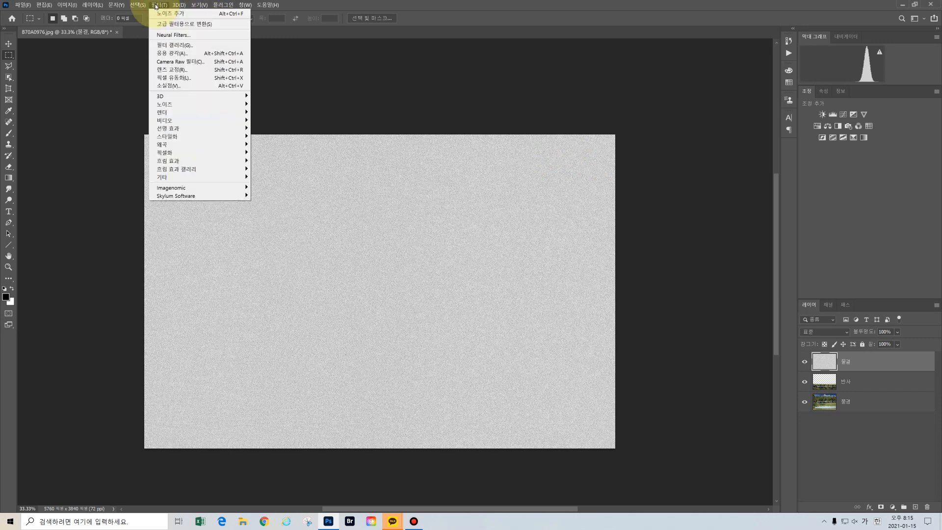
click(184, 45)
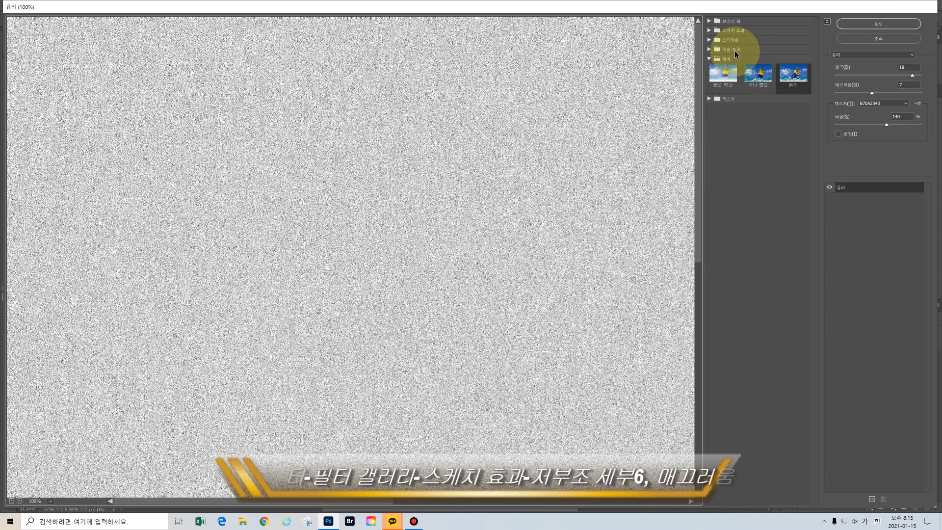
click(714, 31)
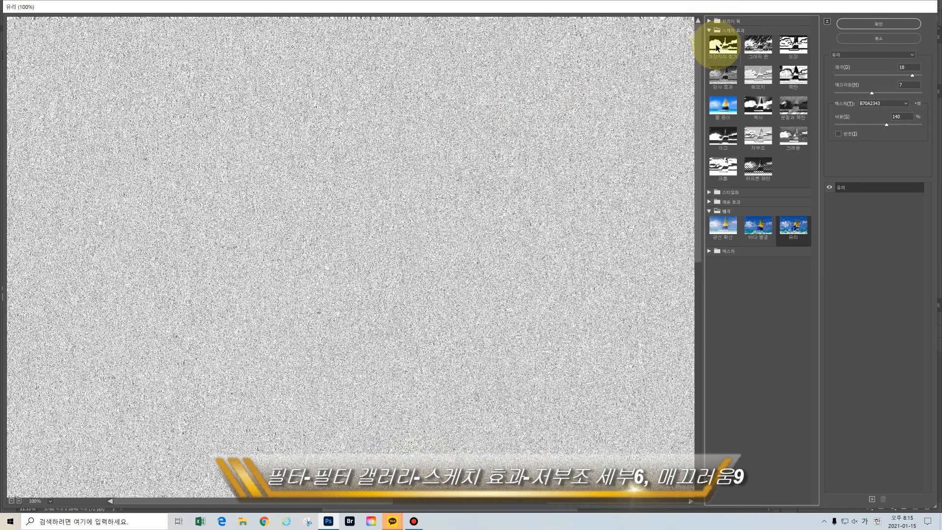
click(760, 136)
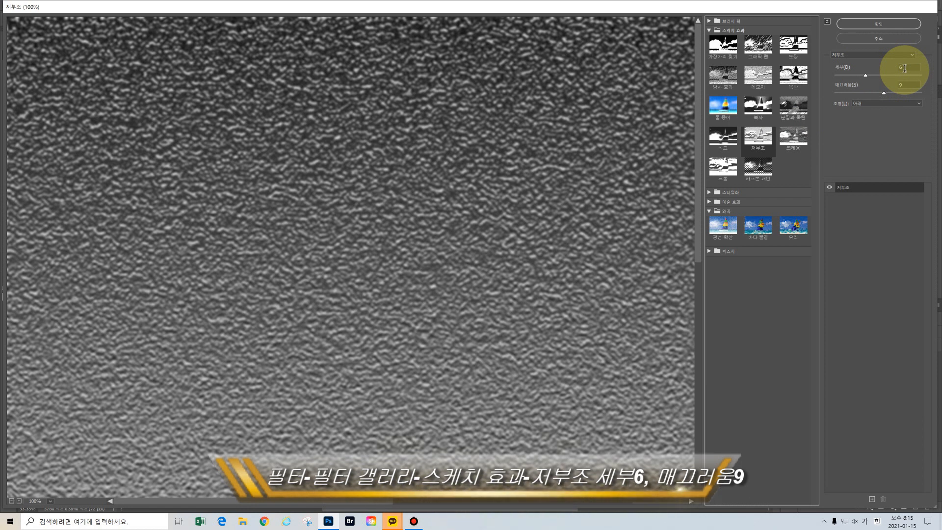
drag(904, 67, 902, 68)
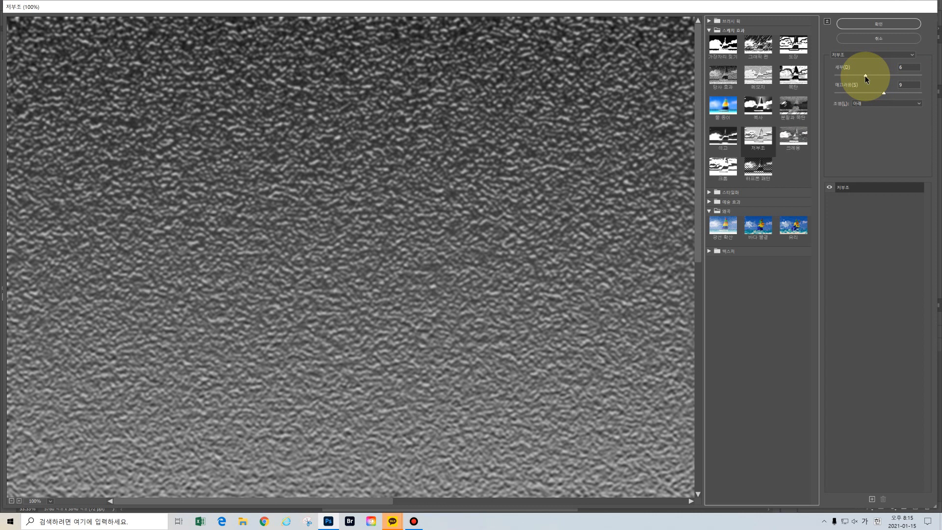
click(866, 77)
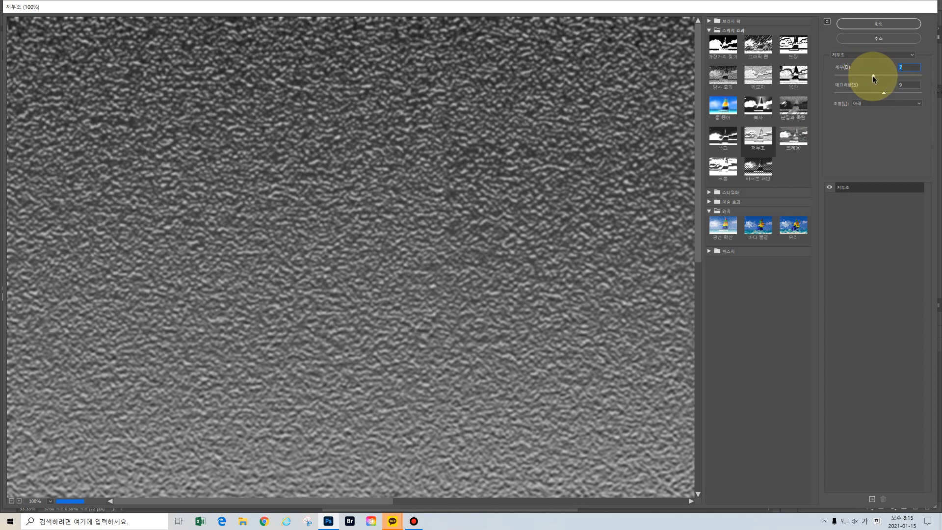
drag(872, 76, 865, 75)
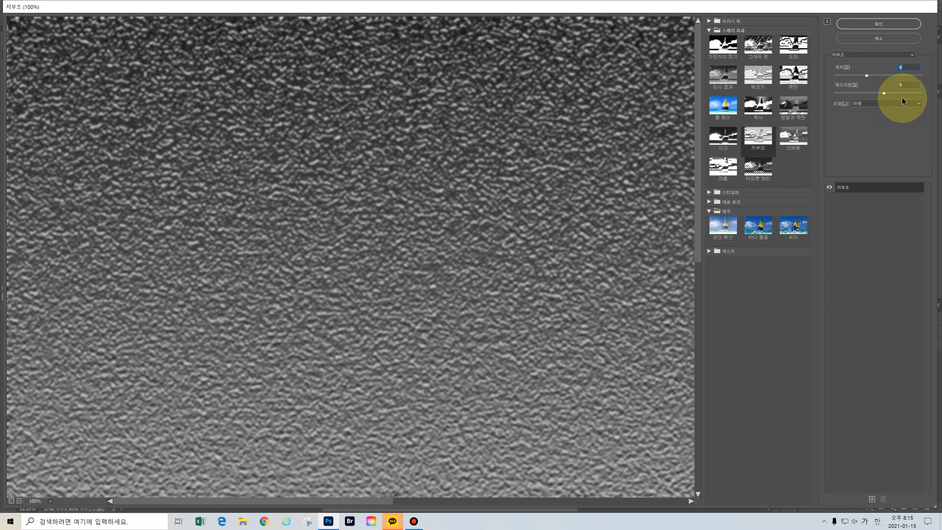
click(885, 26)
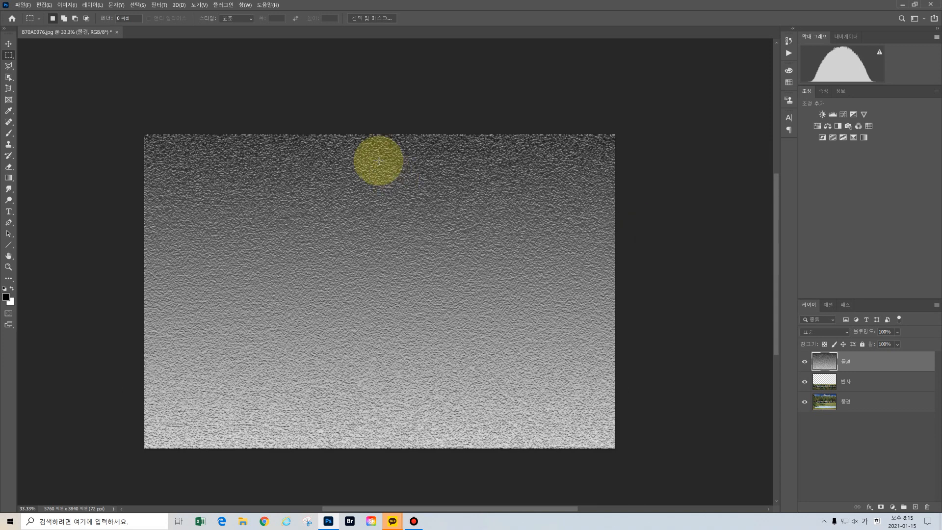
- Apply a Motion Blur (동작 흐림 효과) to the 물결 layer with an angle of 0° and a distance of 100 pixels
click(157, 9)
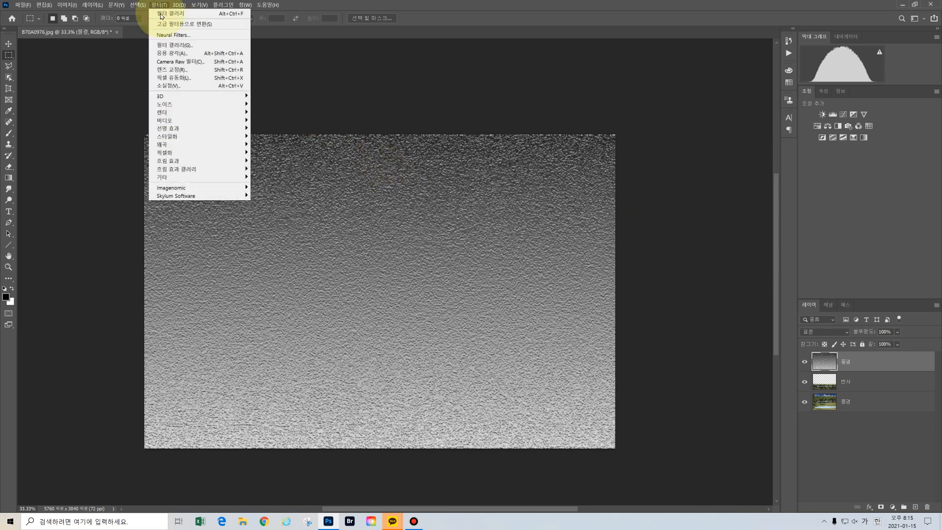
mouse_move(221, 160)
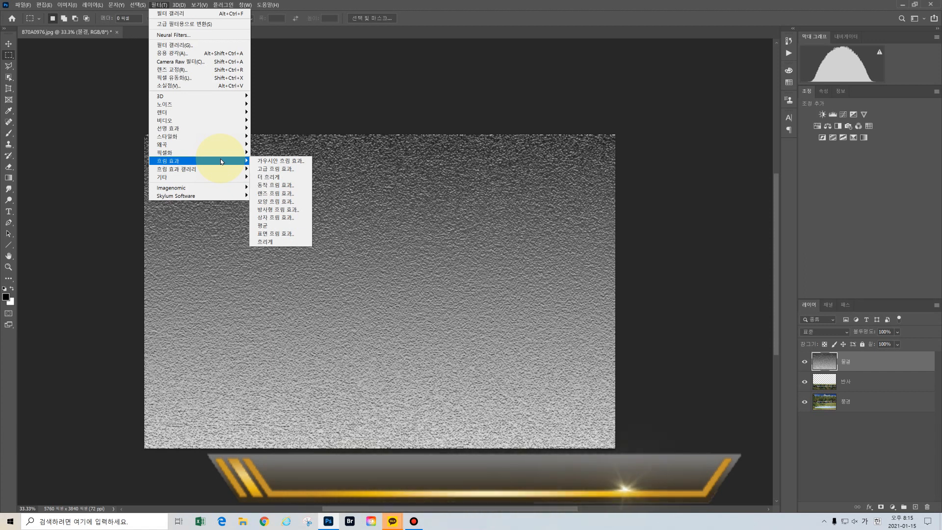
click(292, 185)
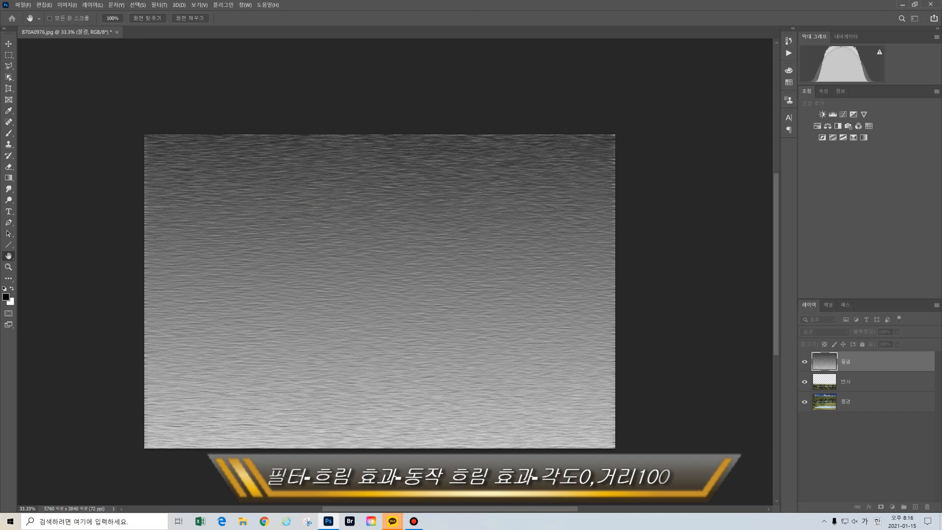
drag(883, 140, 566, 90)
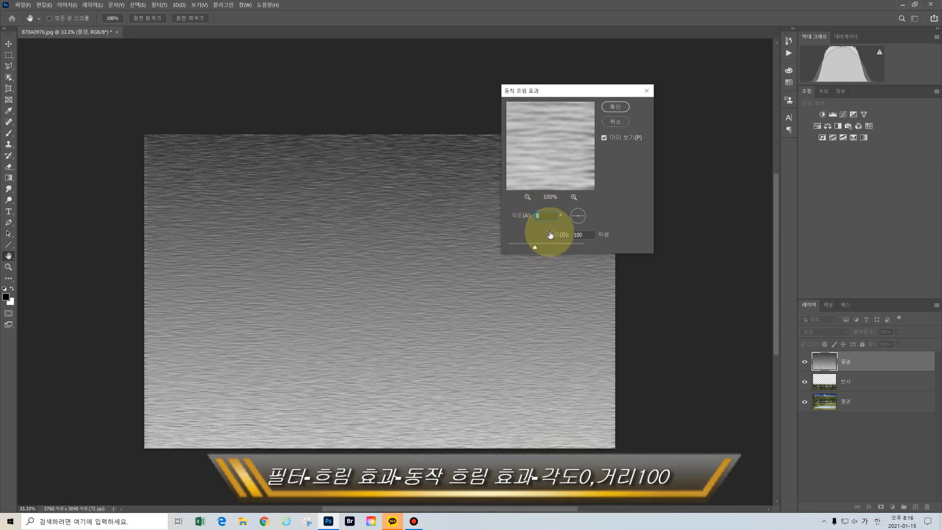
click(620, 107)
scroll(588, 274, down, 2)
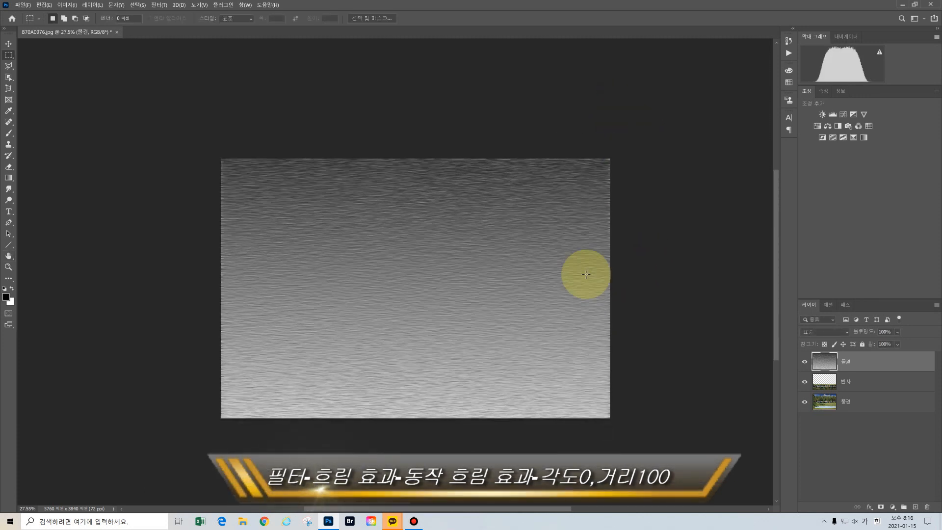
drag(778, 282, 778, 315)
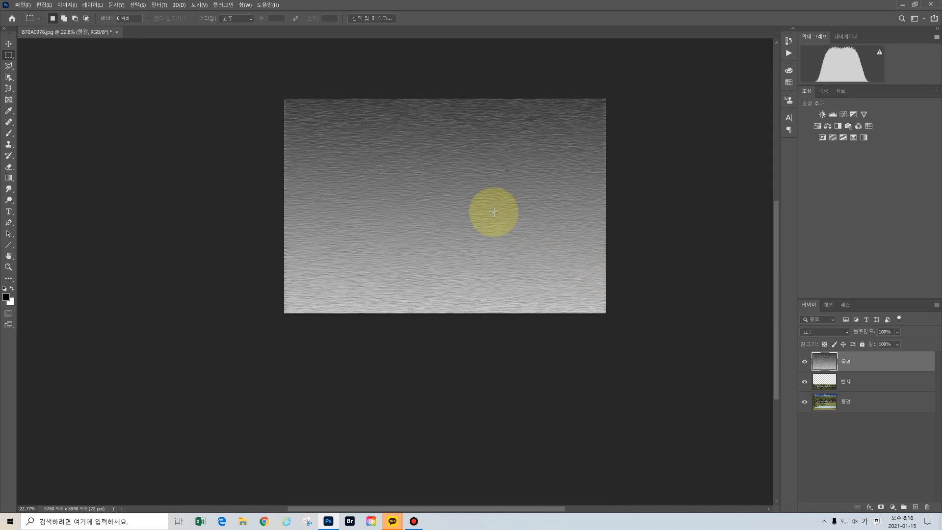
- Apply a Perspective (원근) transform to the 물결 layer, widening its bottom edge symmetrically well beyond both sides of the canvas
scroll(493, 210, down, 1)
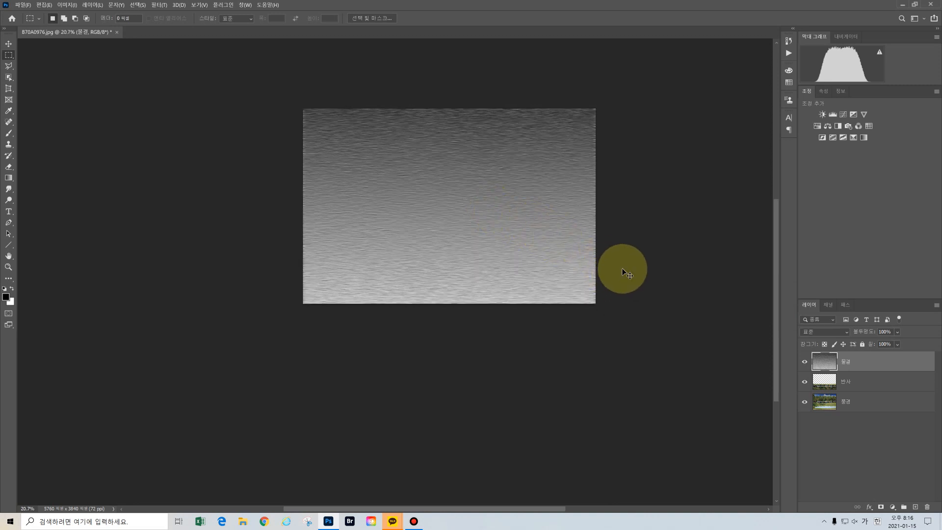
key(ctrl+t)
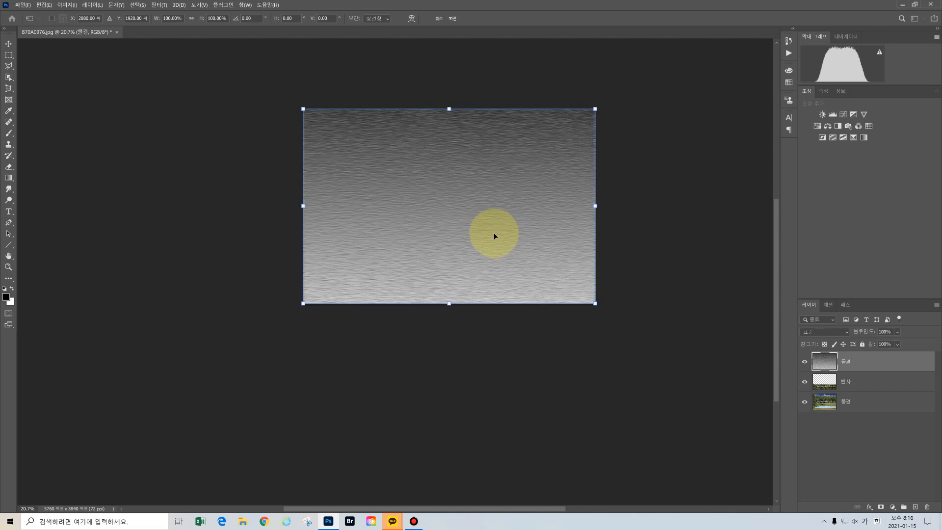
right_click(458, 211)
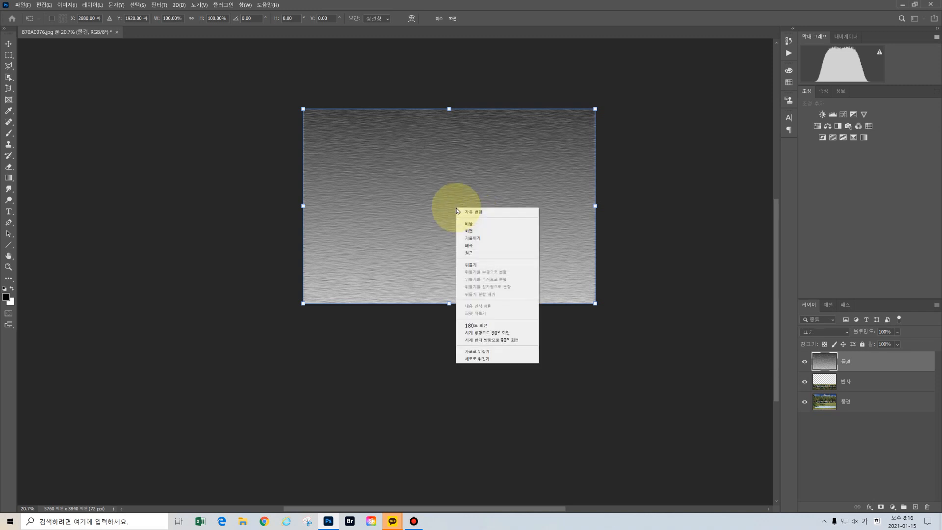
click(484, 252)
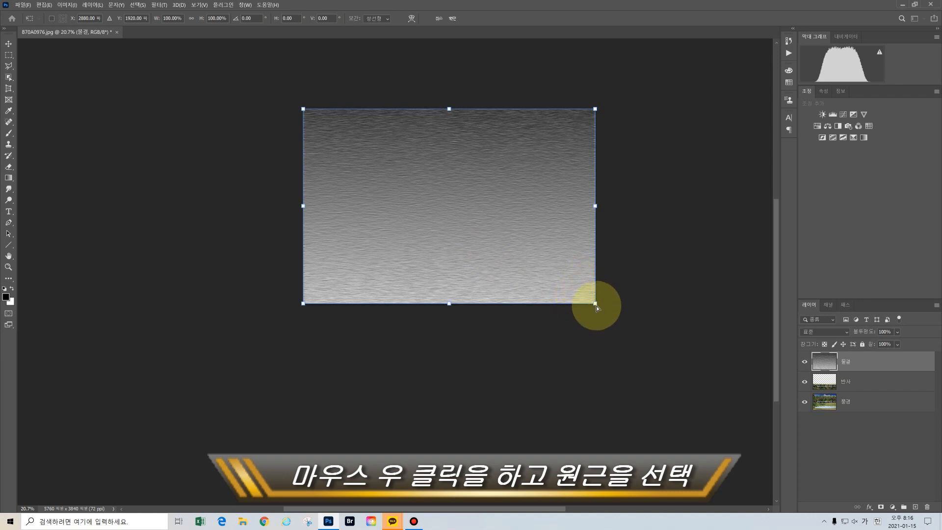
drag(596, 305, 762, 407)
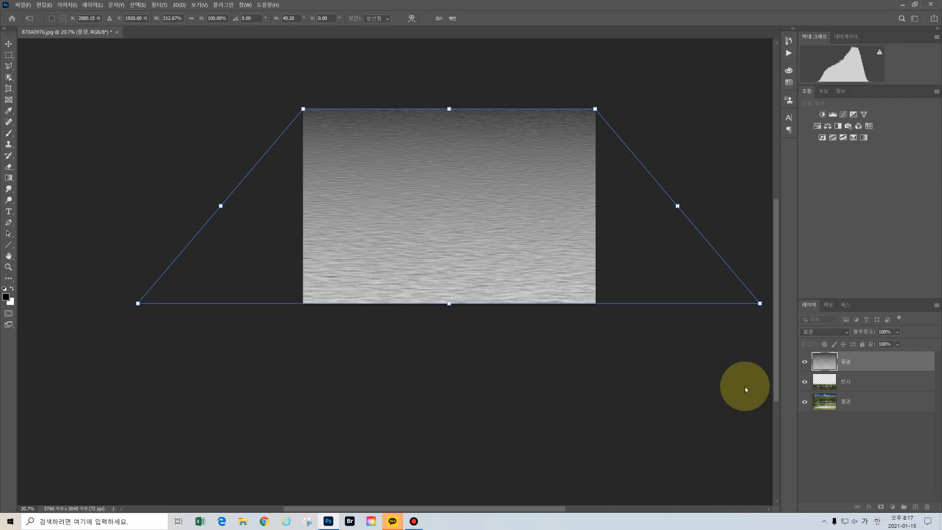
key(Return)
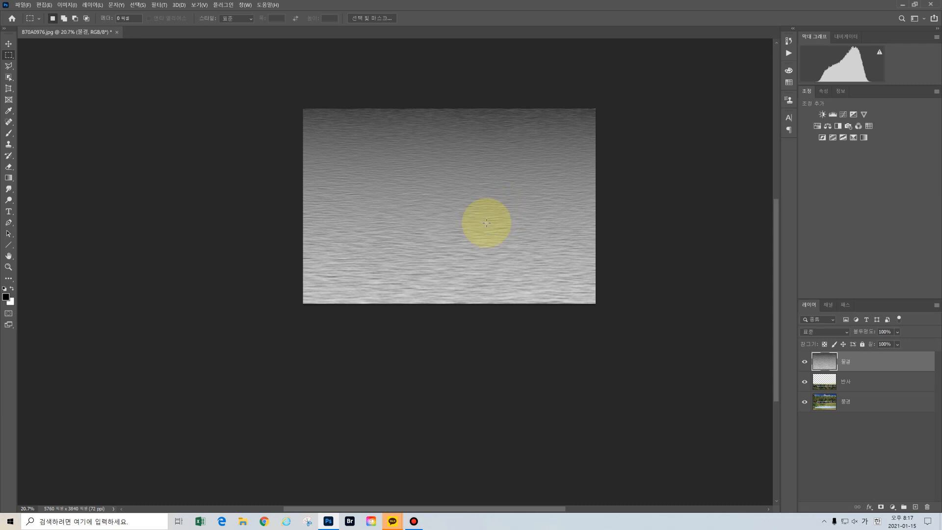
- Save the document to the desktop (바탕 화면) as a Photoshop PSD file named 새물결 with maximum compatibility
click(23, 6)
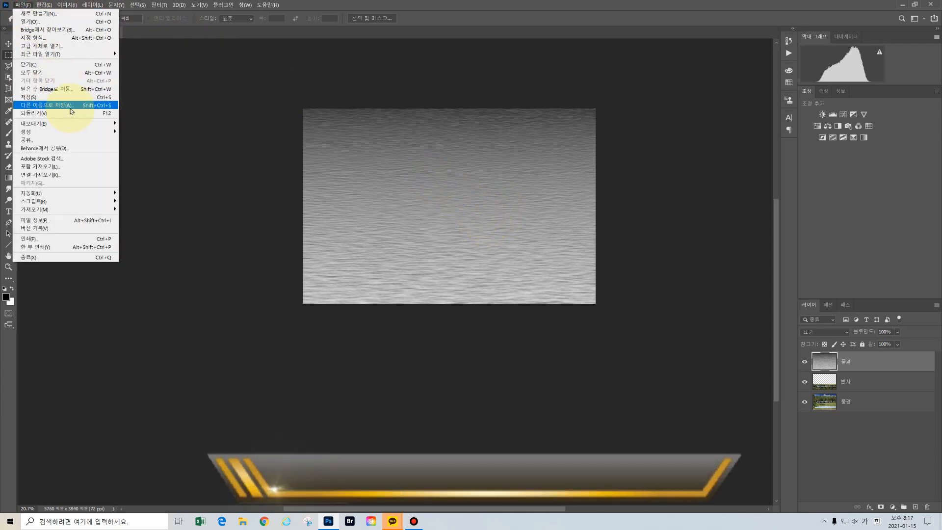
click(69, 105)
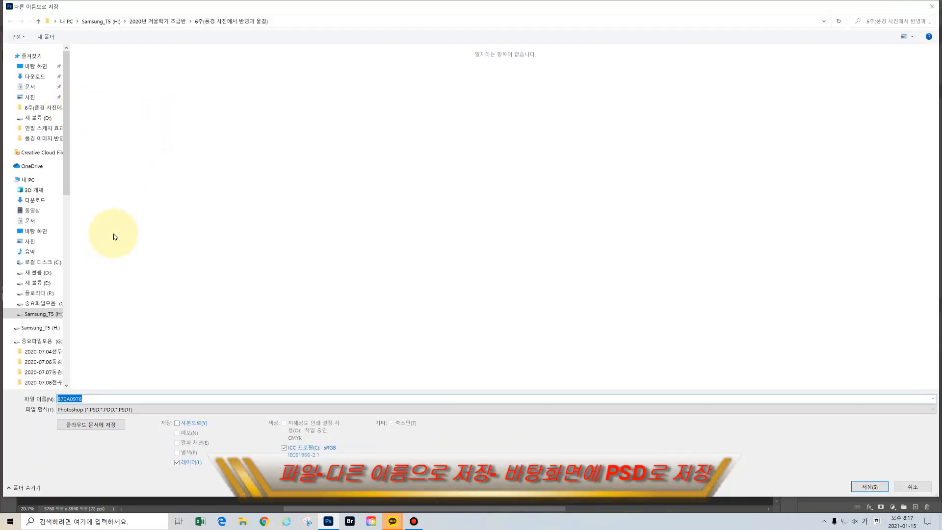
click(46, 67)
click(109, 398)
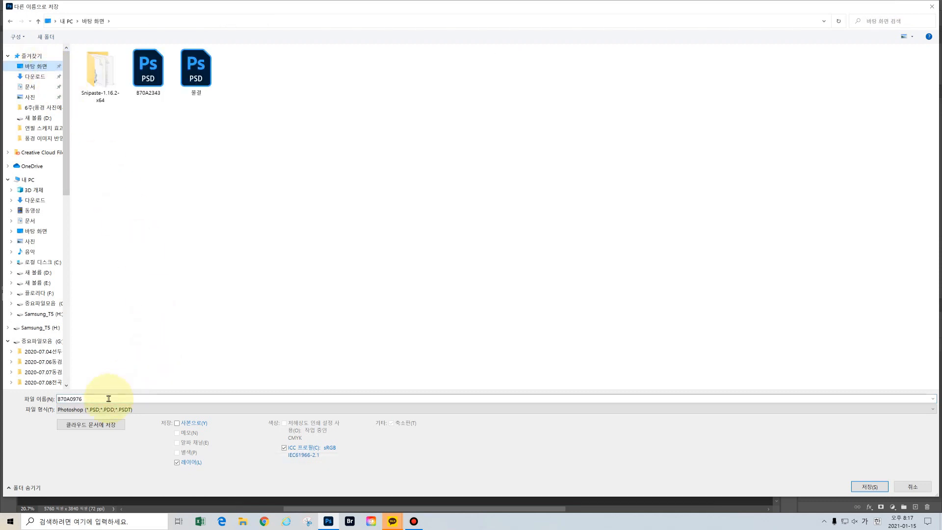
double_click(109, 398)
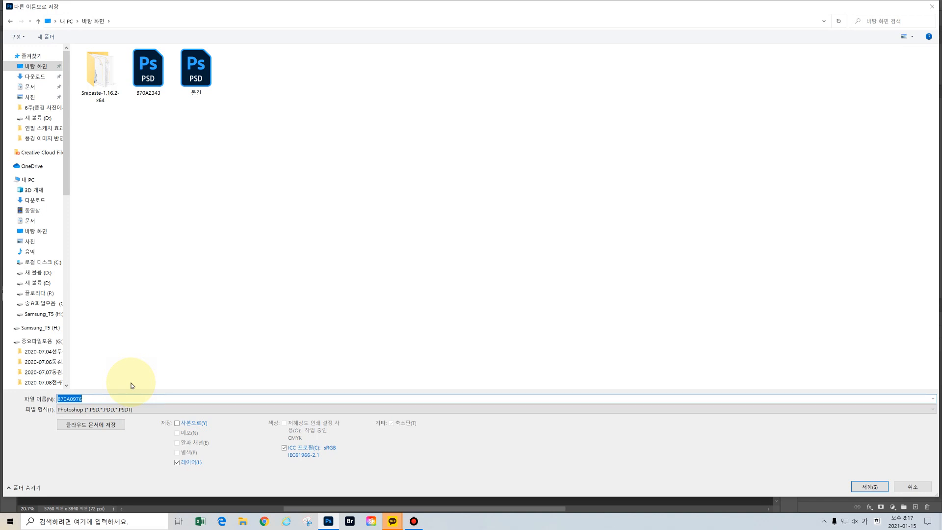
key(Hangul)
text(to)
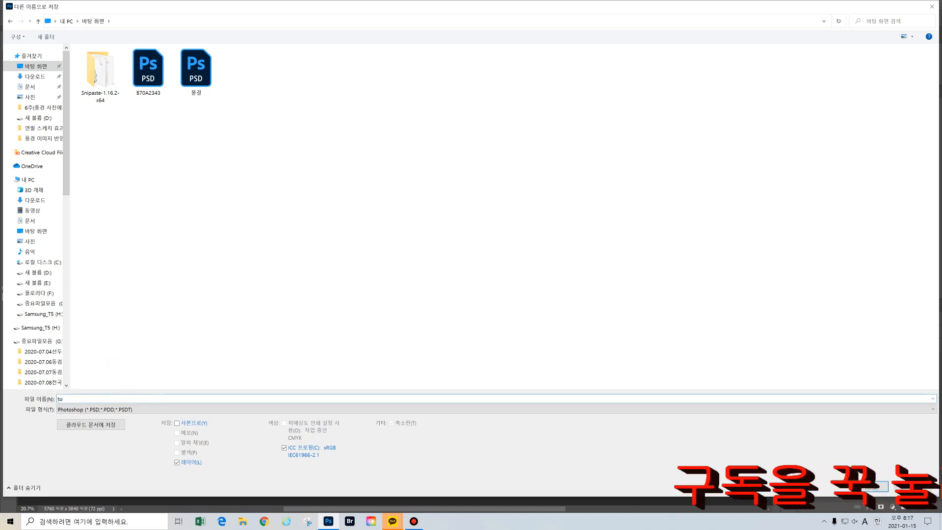
key(BackSpace)
key(BackSpace)
key(Hangul)
text(새)
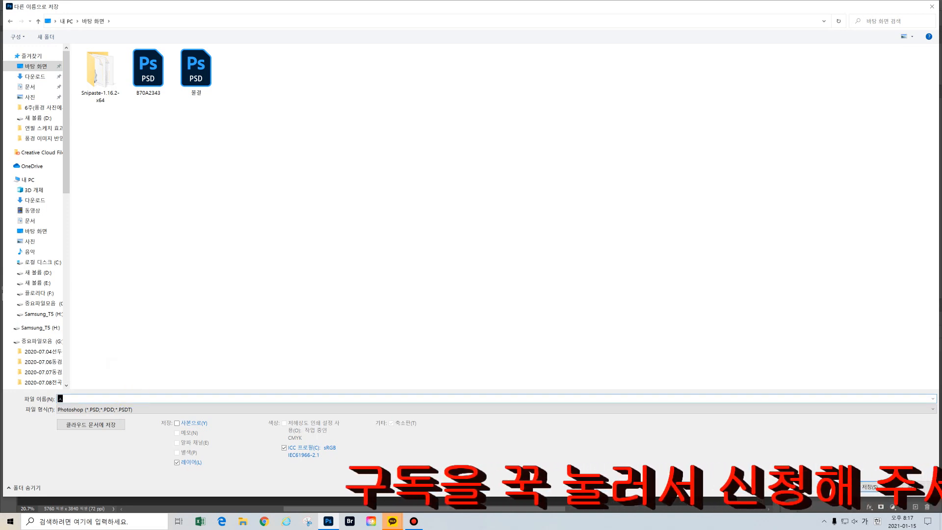
text(물결)
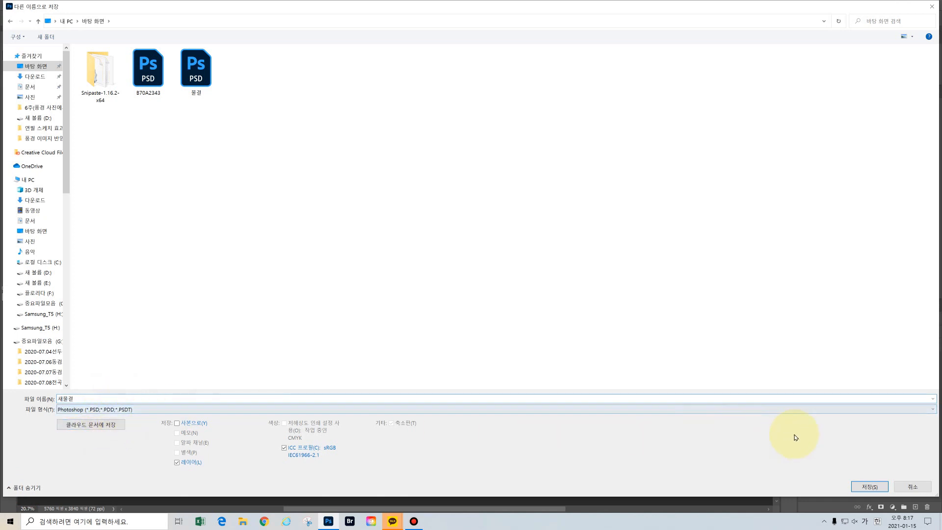
click(870, 487)
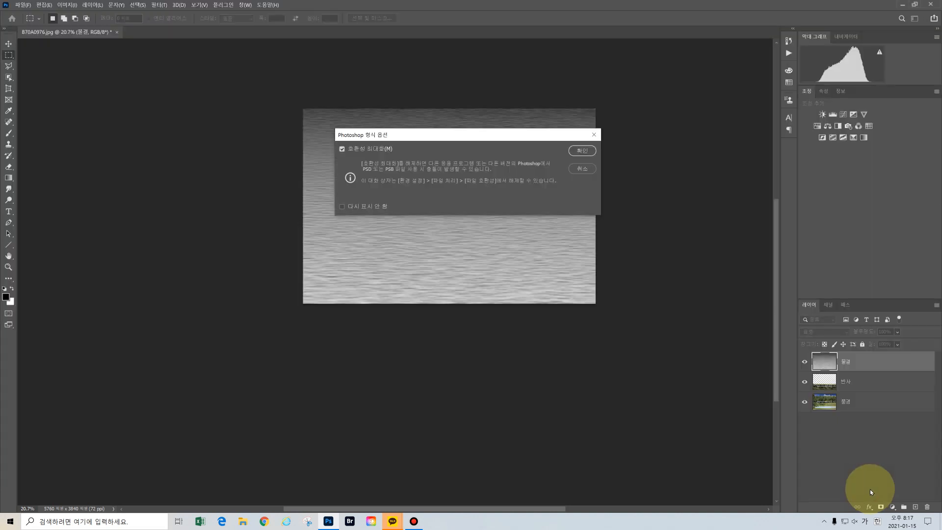
click(583, 151)
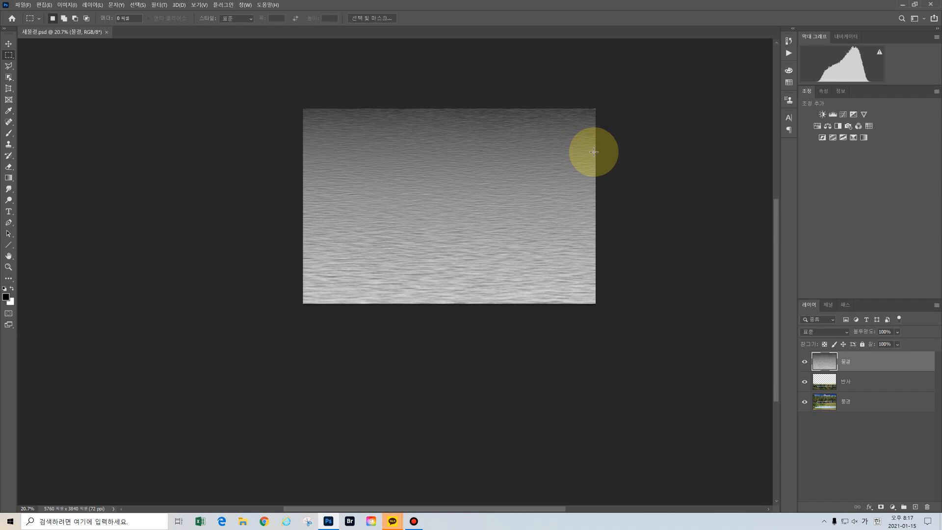
- Hide the 물결 layer and make the 반사 layer active
click(805, 364)
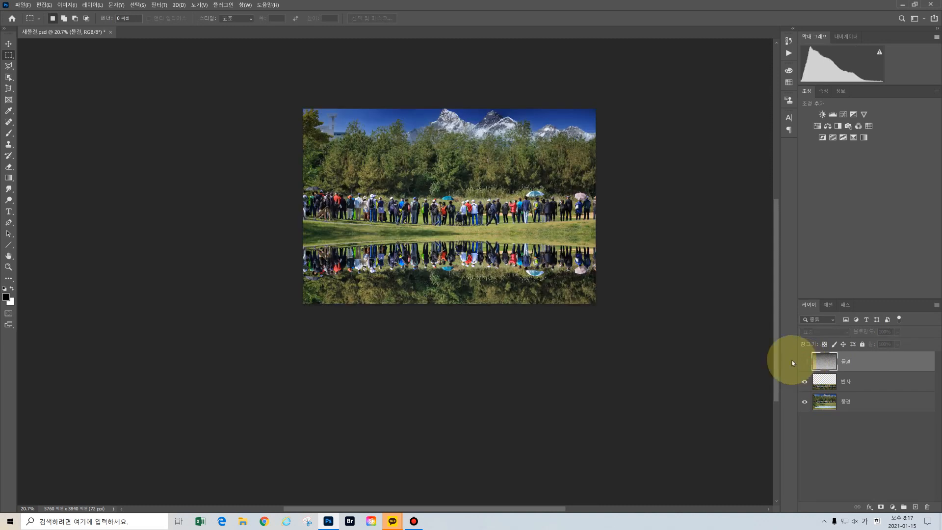
scroll(677, 231, up, 2)
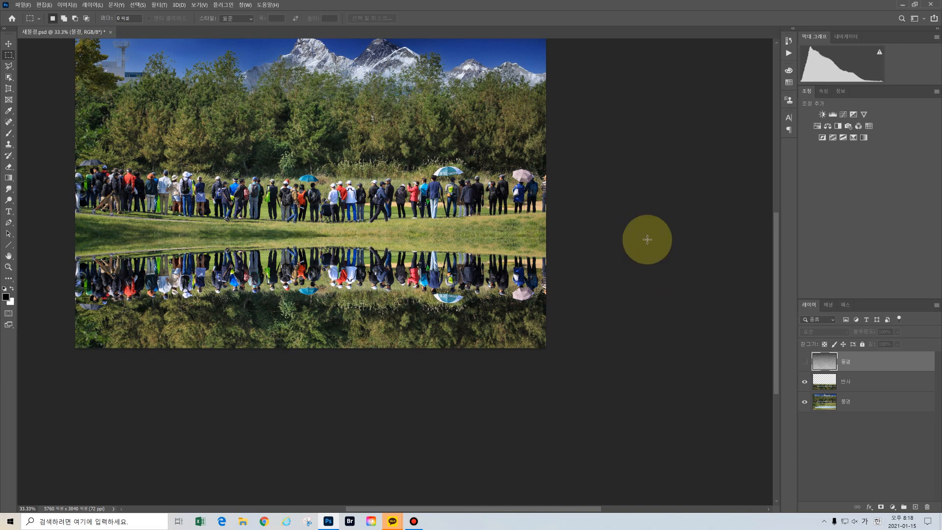
click(157, 6)
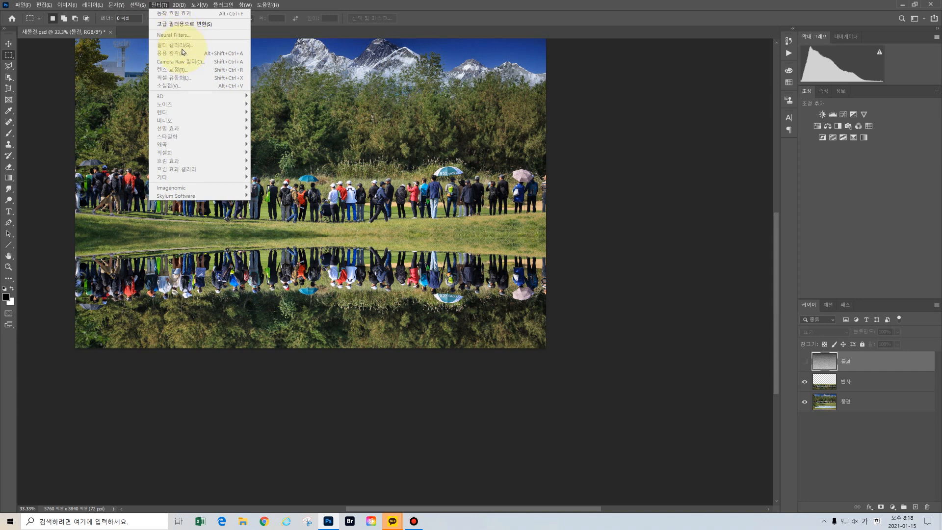
click(876, 382)
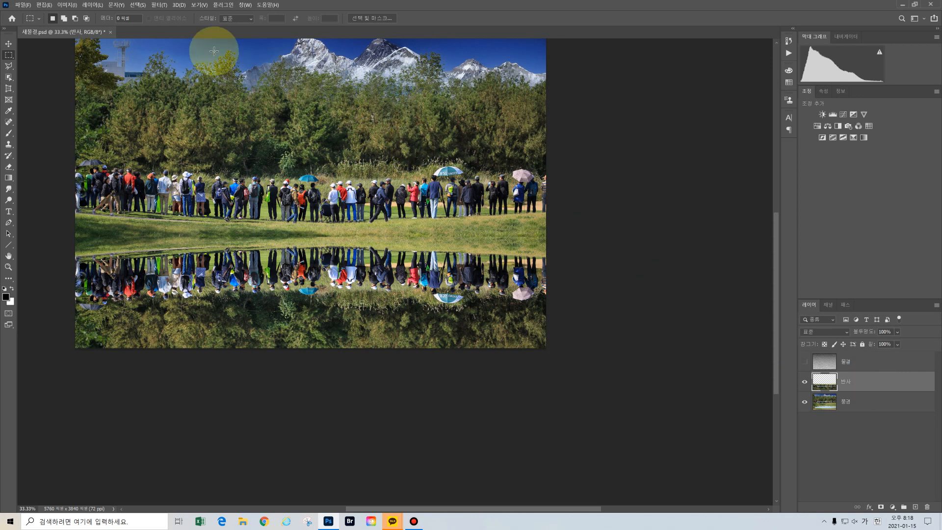
- Choose the Glass (유리) distort filter from the Filter Gallery for the 반사 layer and load 새물결.psd as its texture
click(160, 6)
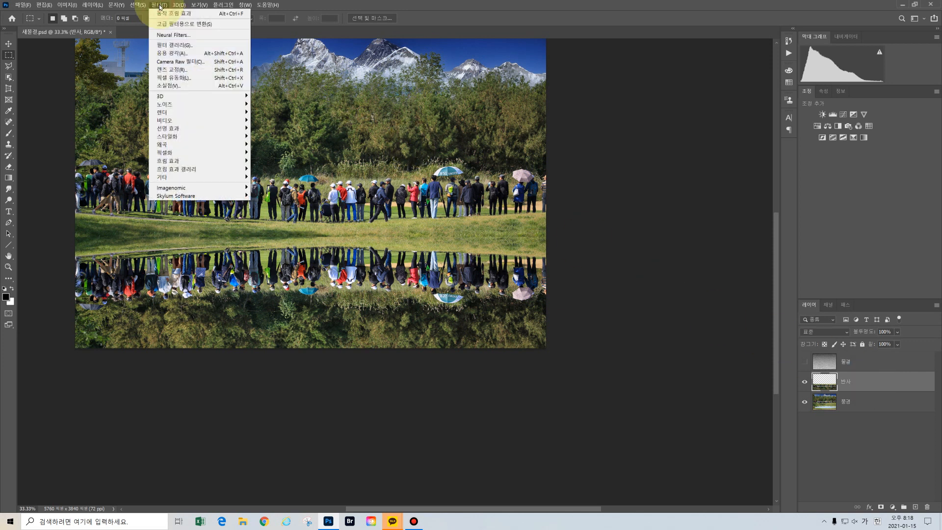
click(188, 45)
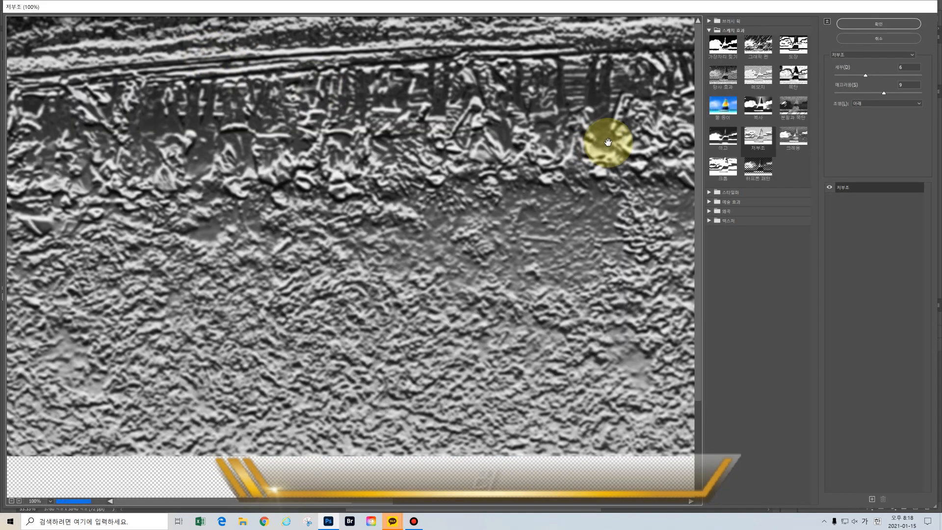
click(719, 214)
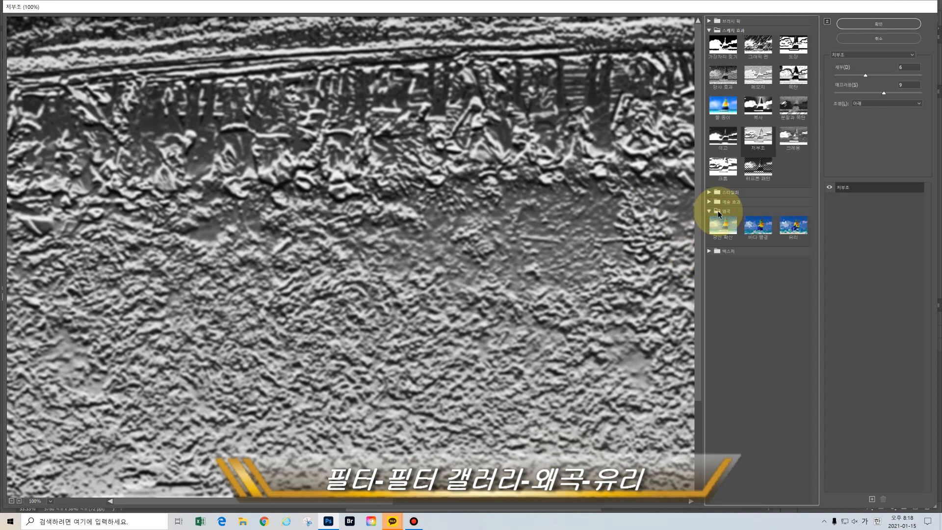
click(796, 228)
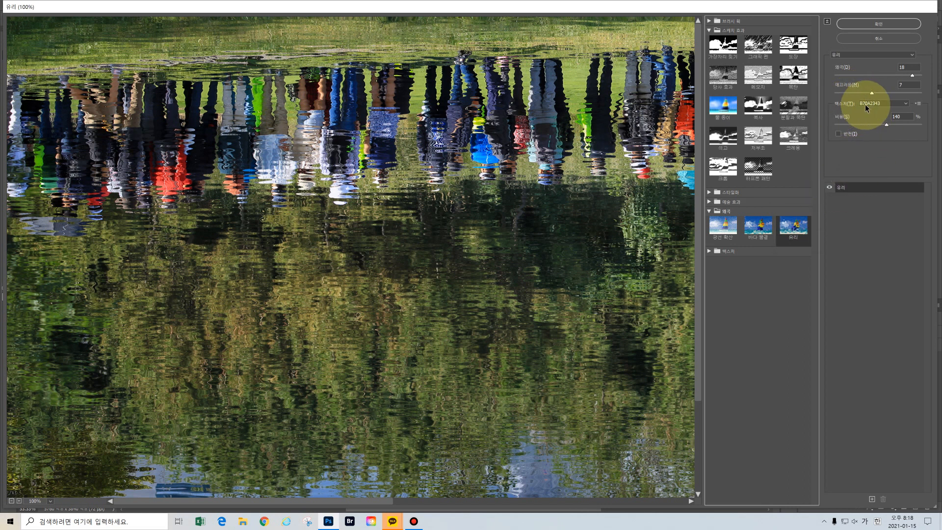
click(918, 105)
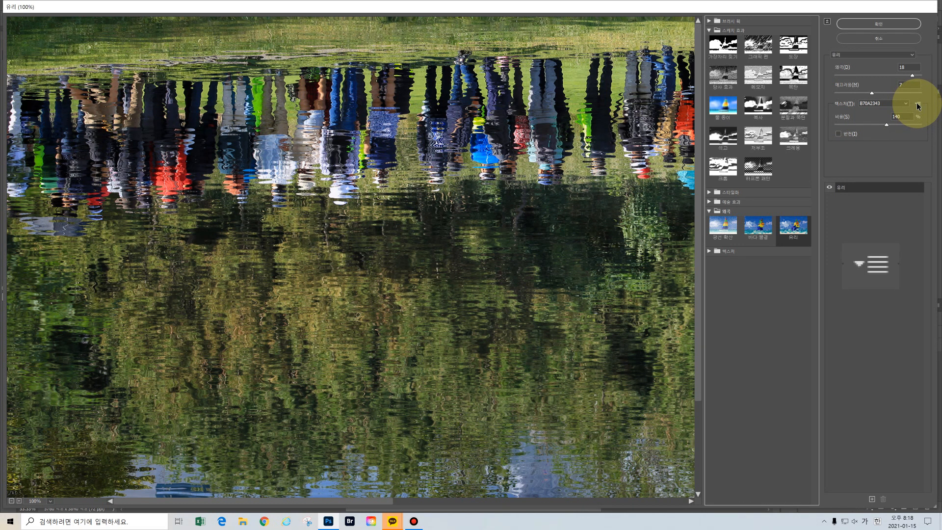
click(917, 104)
click(911, 112)
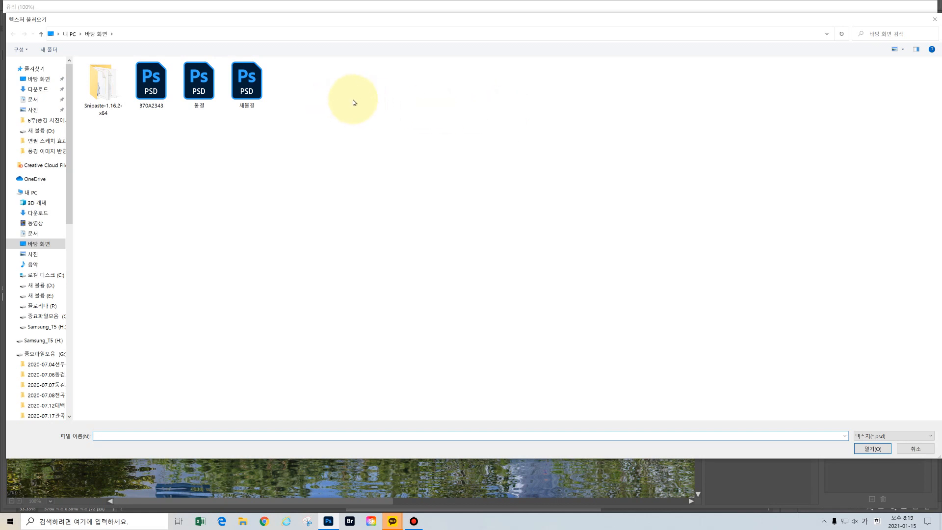
click(255, 87)
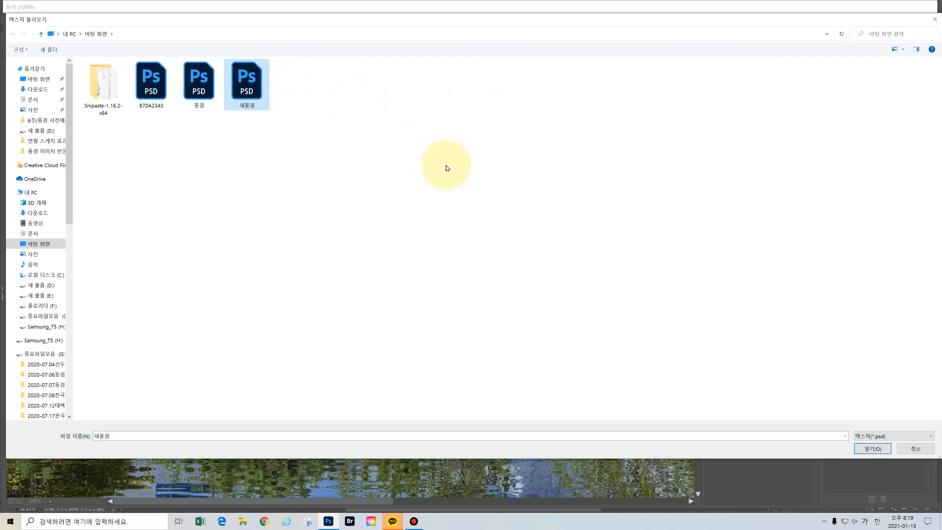
click(872, 448)
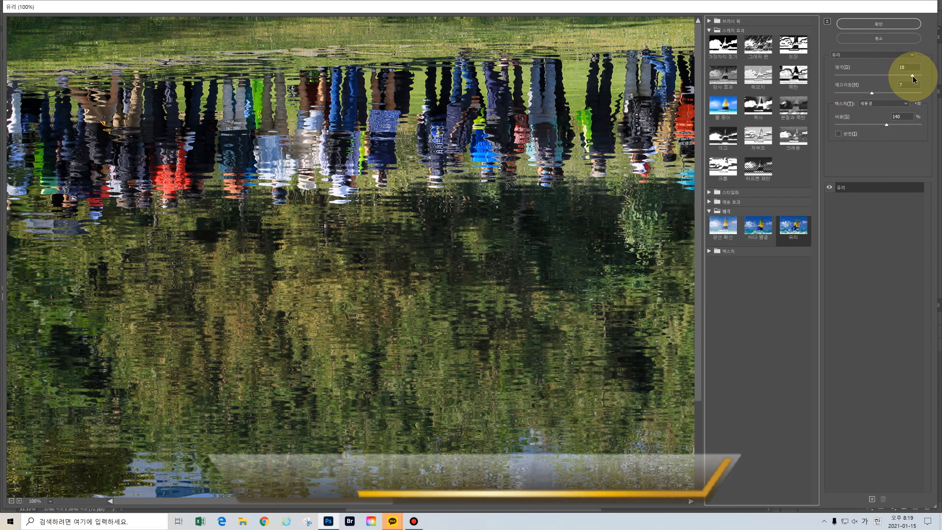
- Set the Glass filter's distortion to 20 and smoothness to 10, and apply it to the 반사 layer
drag(913, 76, 924, 79)
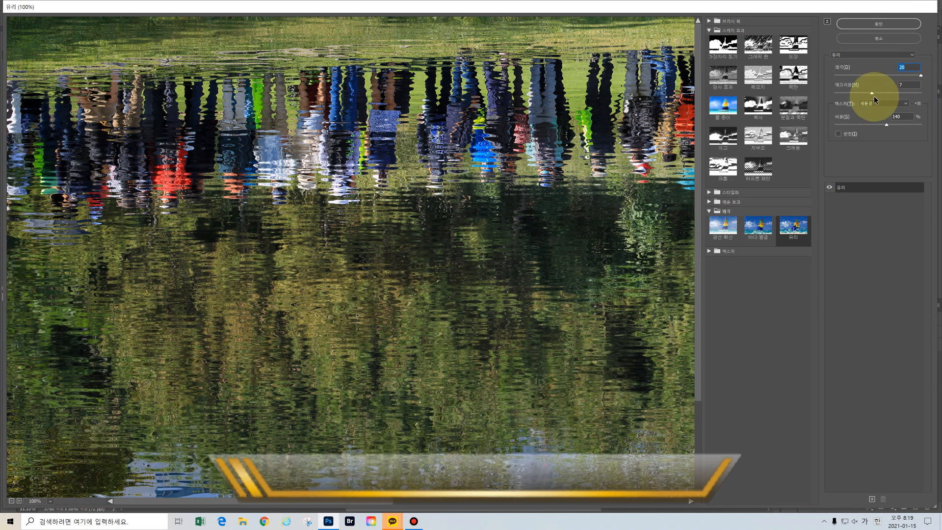
drag(874, 92, 889, 93)
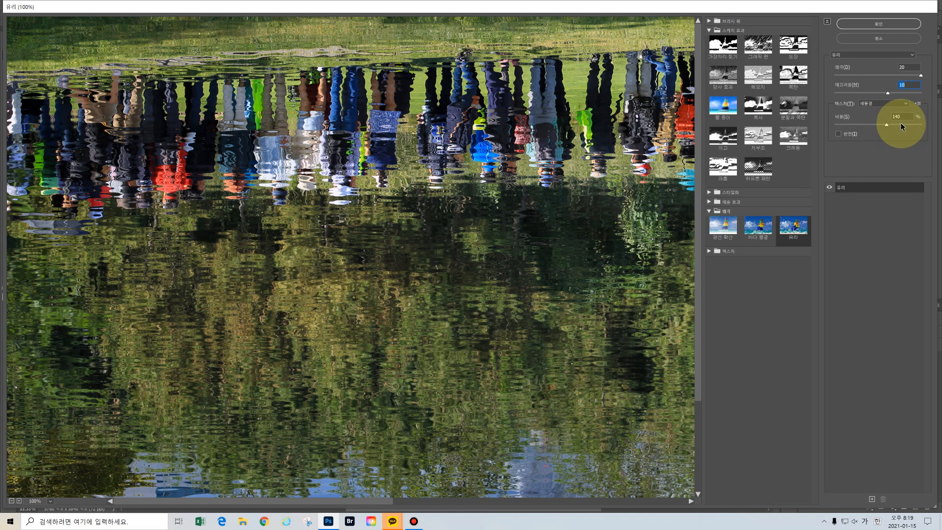
click(879, 24)
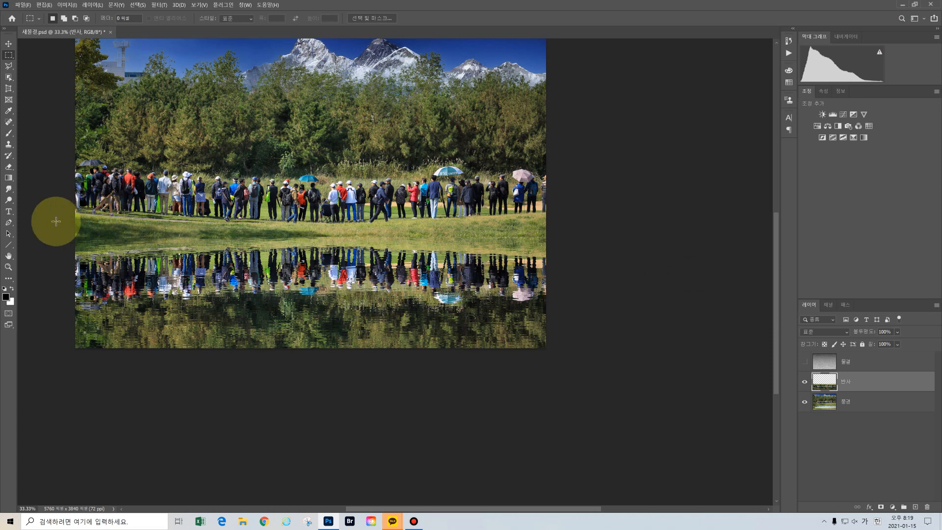
- Add a layer mask to the 반사 layer and paint black at 29% brush opacity along the grassy shoreline to blend the reflection's upper edge
double_click(8, 256)
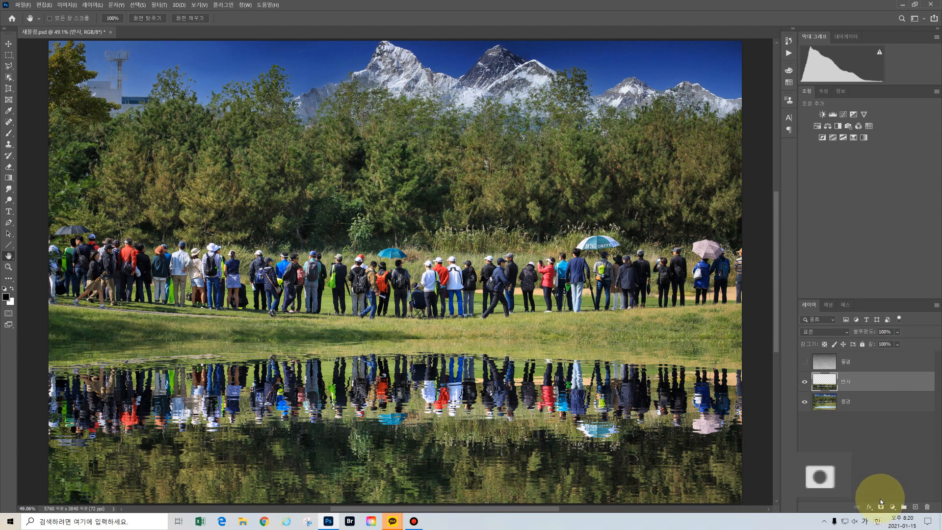
click(881, 508)
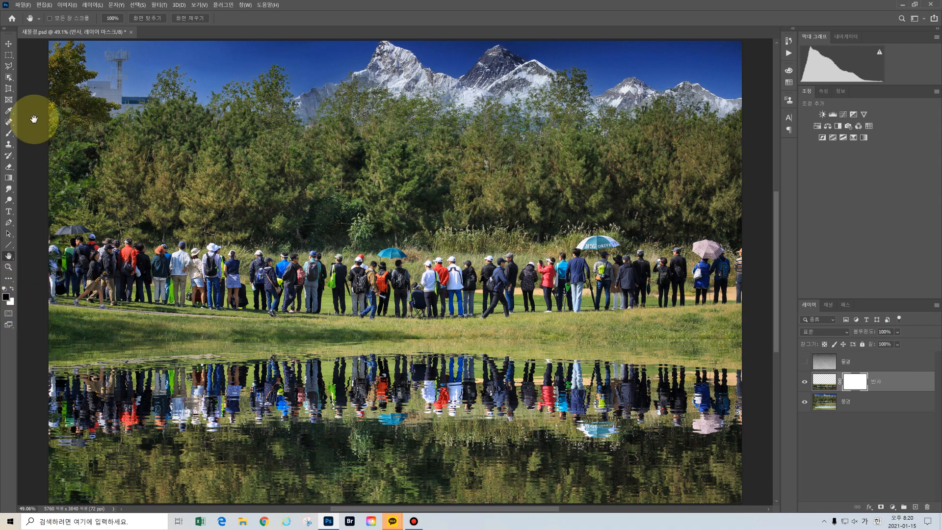
click(10, 133)
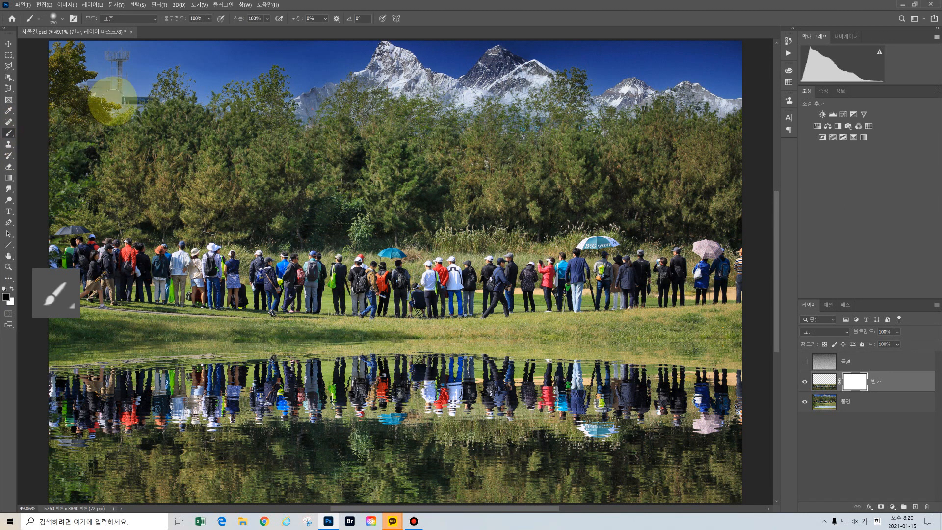
click(209, 19)
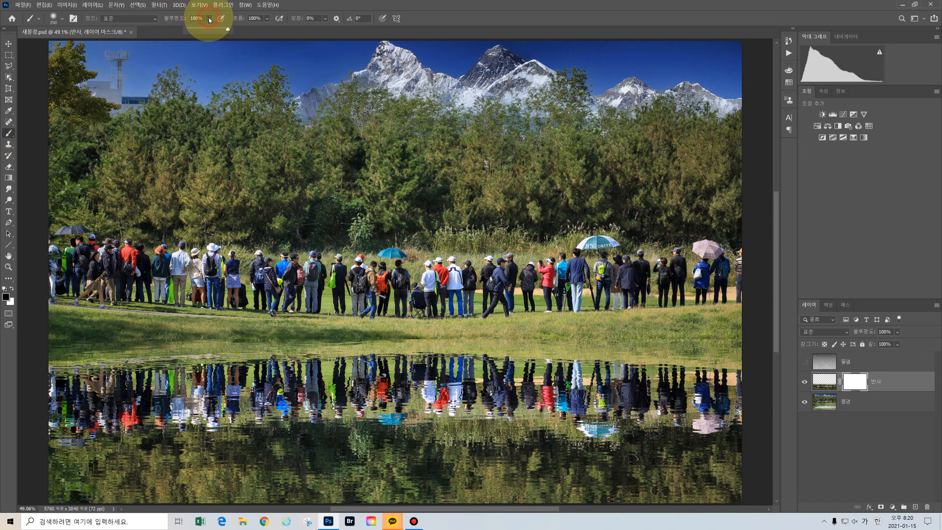
drag(202, 29, 201, 29)
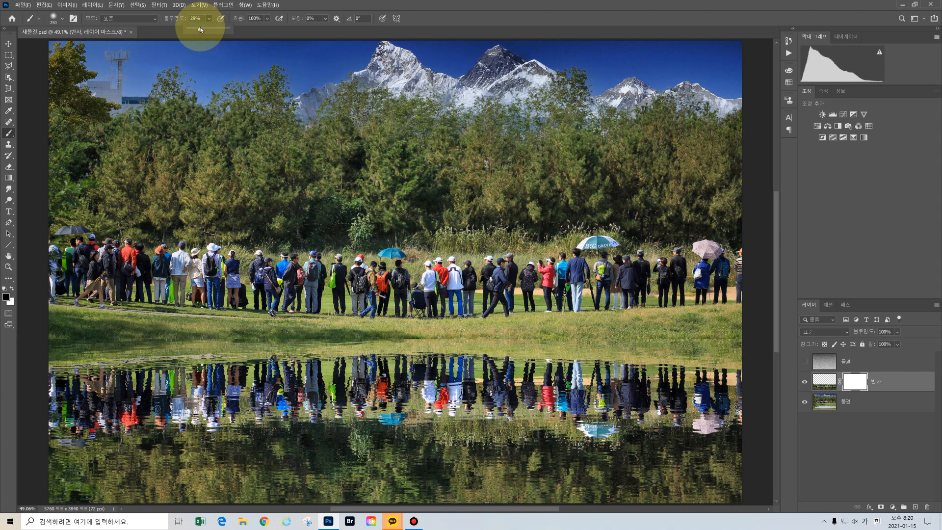
click(55, 337)
mouse_move(54, 337)
mouse_down()
mouse_move(65, 337)
mouse_move(62, 328)
mouse_move(223, 335)
mouse_move(46, 336)
mouse_move(486, 334)
mouse_move(396, 336)
mouse_move(430, 338)
mouse_up()
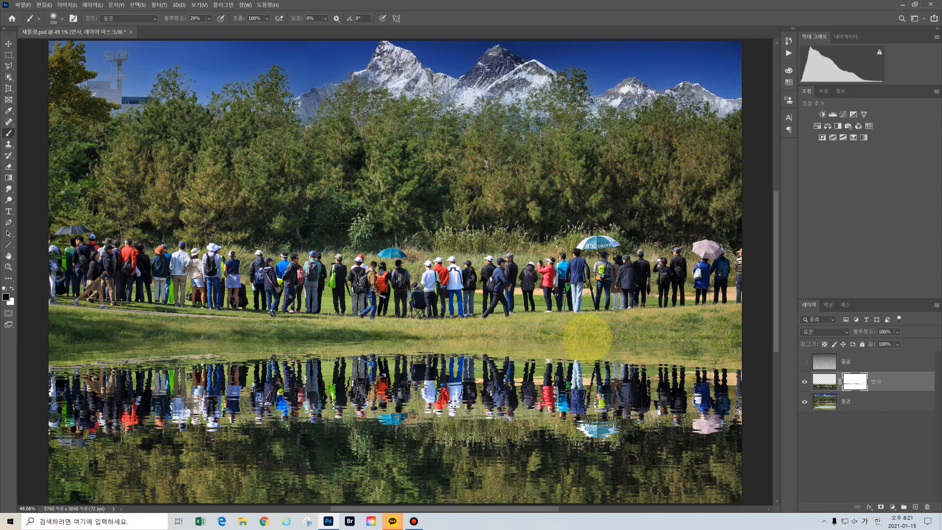
click(740, 339)
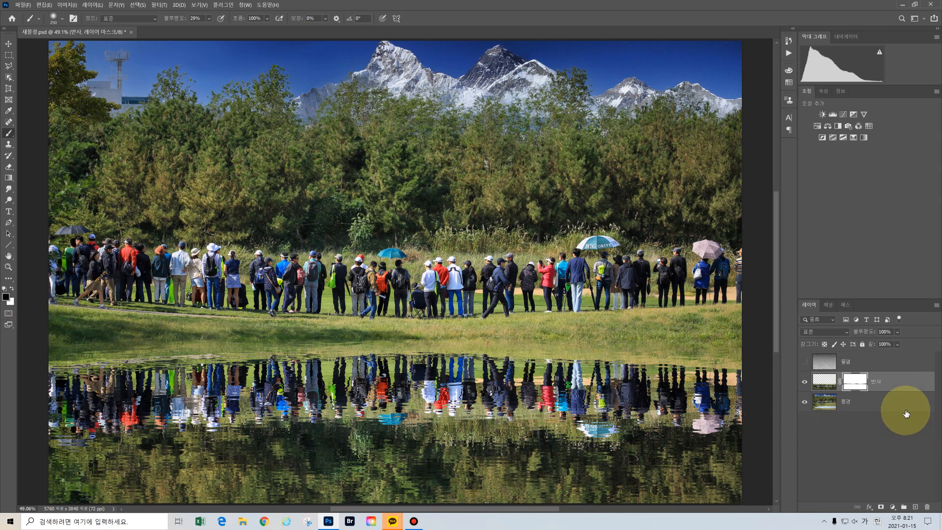
- Delete the hidden 물결 layer and merge the remaining layers into one
drag(909, 363, 927, 506)
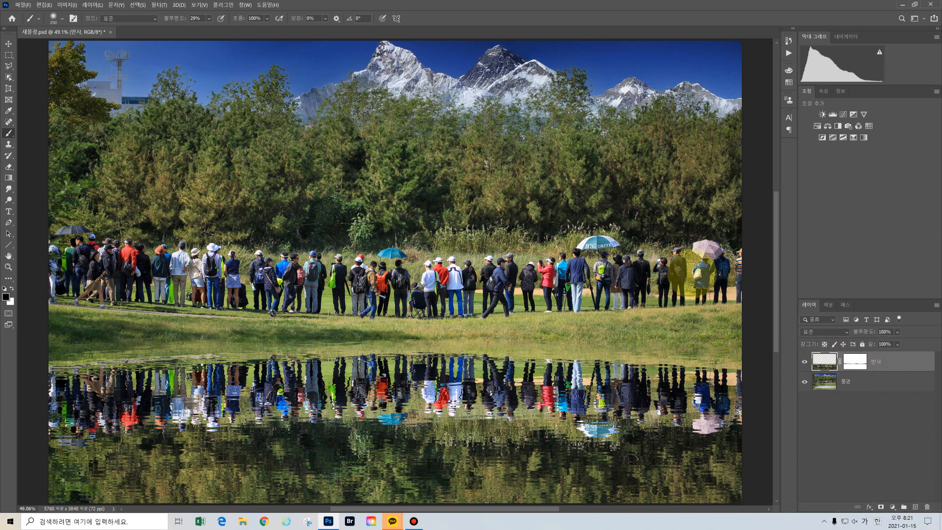
scroll(446, 231, down, 1)
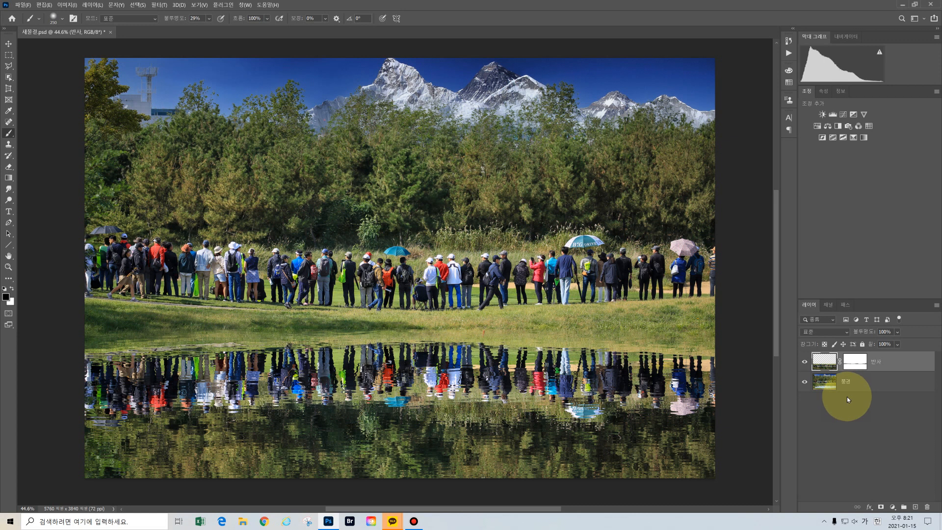
key(ctrl+shift+e)
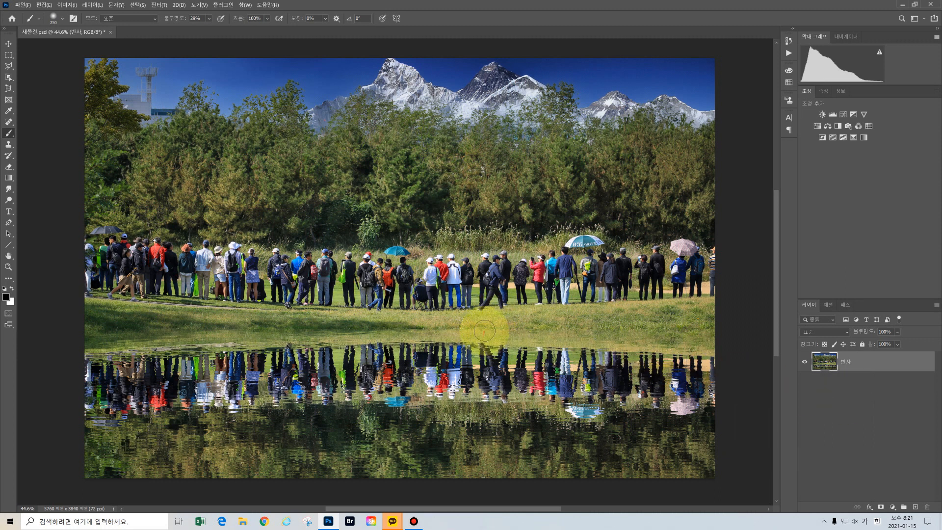
- Retouch a spot on the grass just above the waterline near the image centre with an enlarged Spot Healing Brush
click(9, 122)
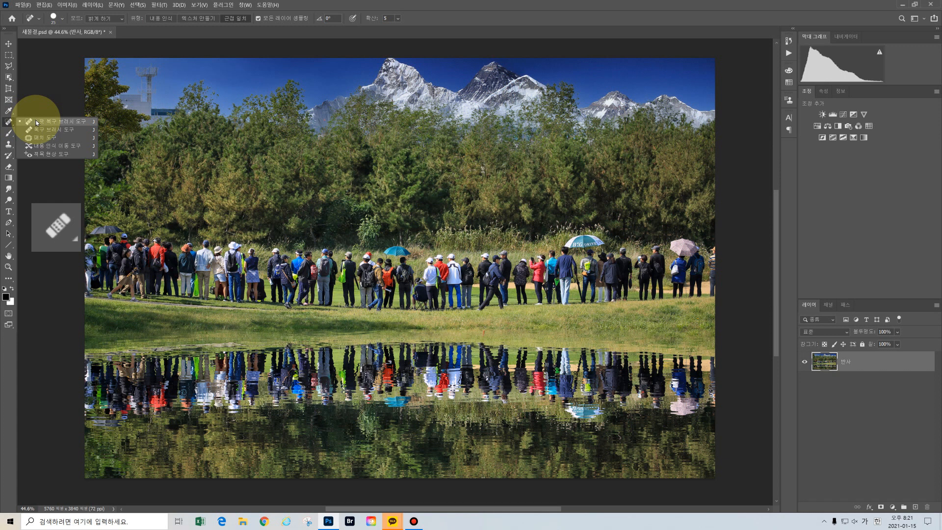
click(37, 122)
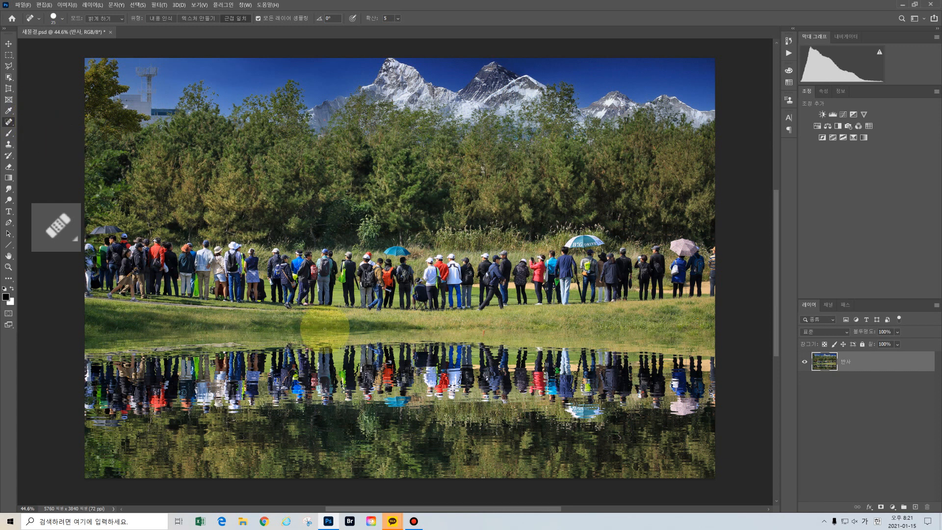
key(bracketright)
key(bracketright)
key(bracketright)
key(bracketright)
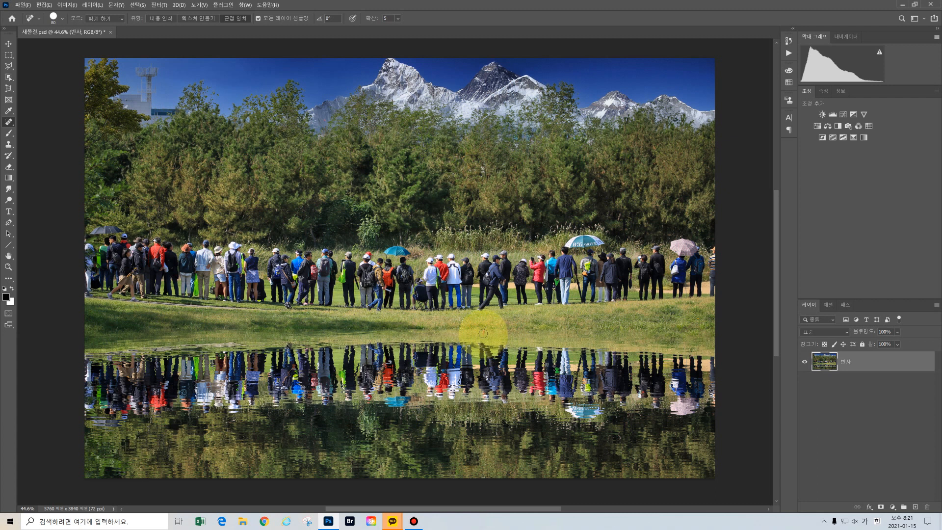
click(484, 334)
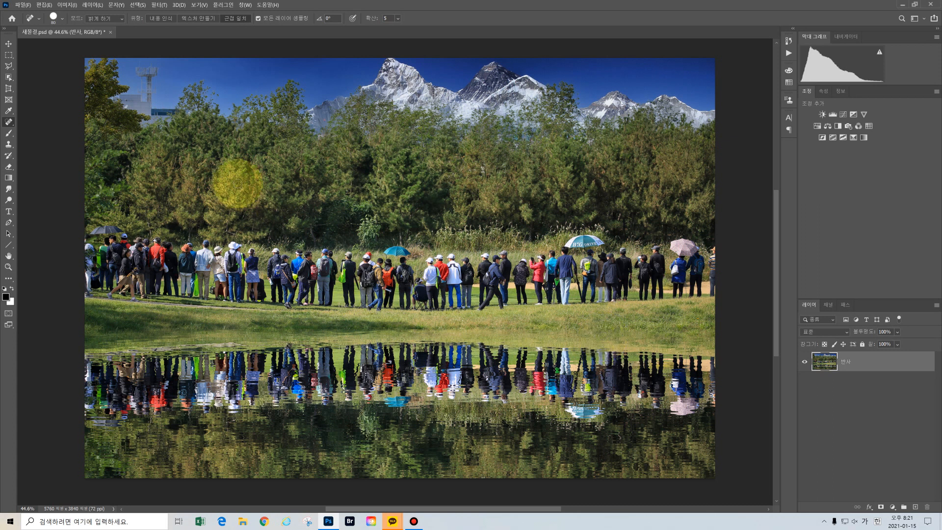
- Save the merged image to the desktop (바탕 화면) as a JPEG named 골프 반영 with quality 12
click(23, 5)
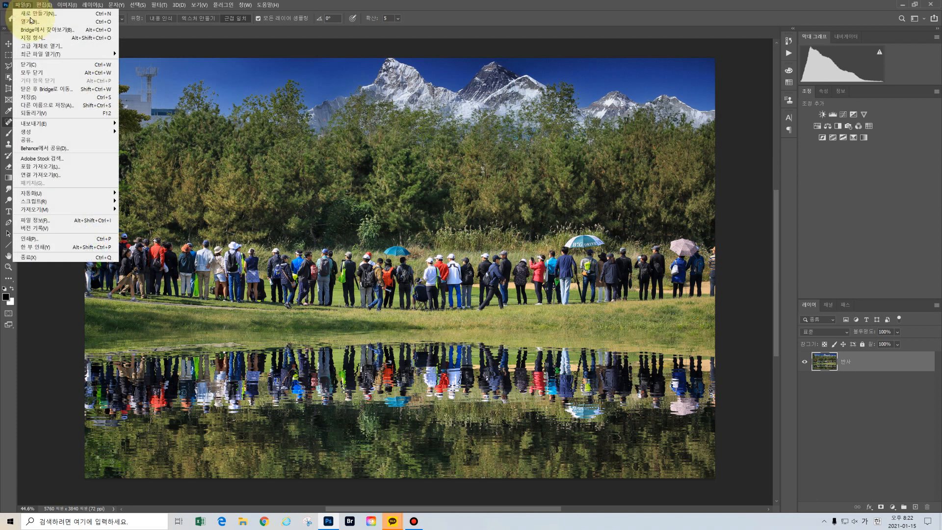
click(79, 105)
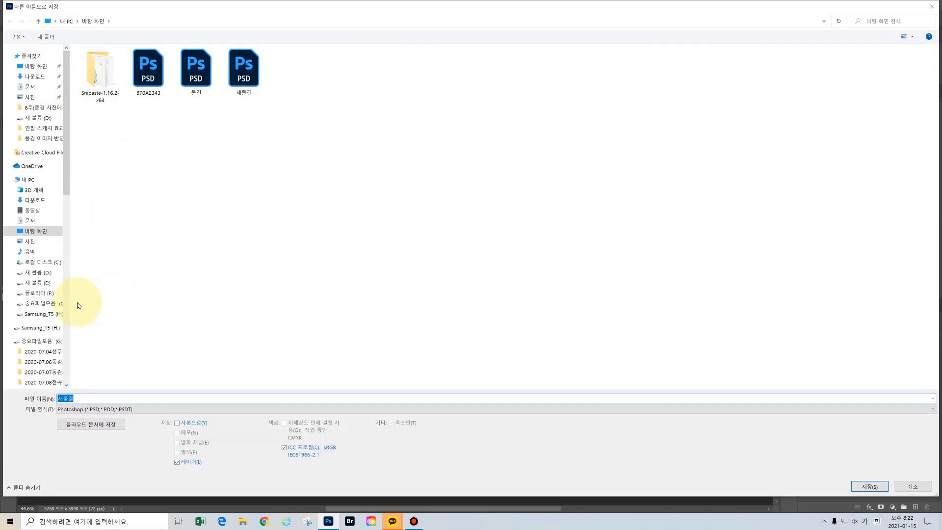
click(930, 409)
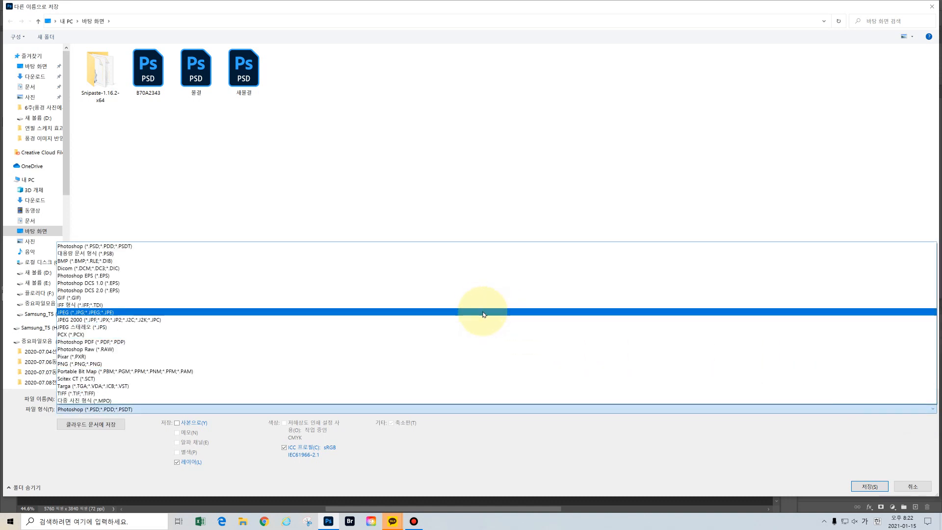
click(485, 313)
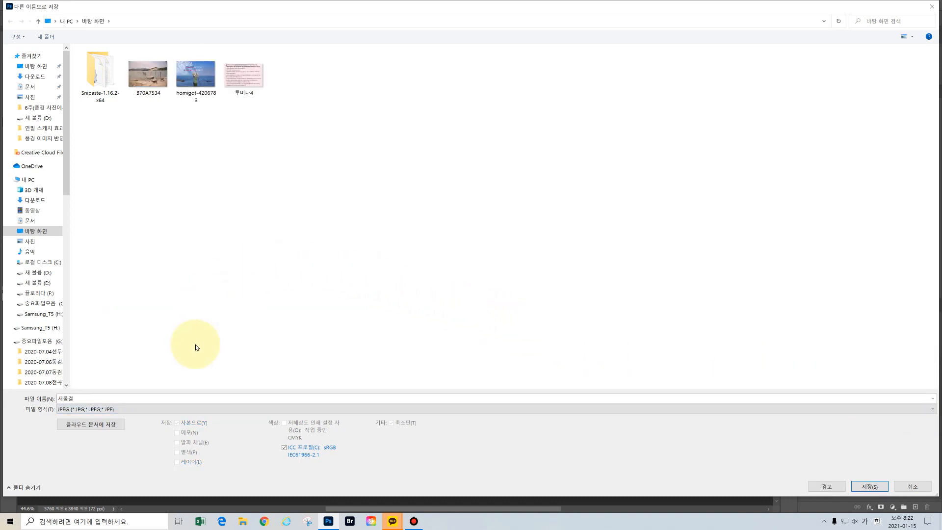
double_click(89, 397)
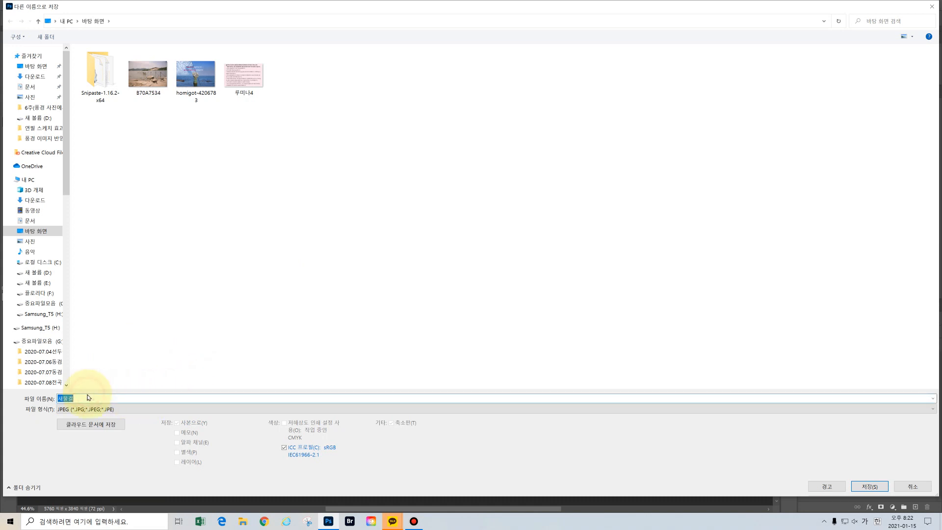
text(고)
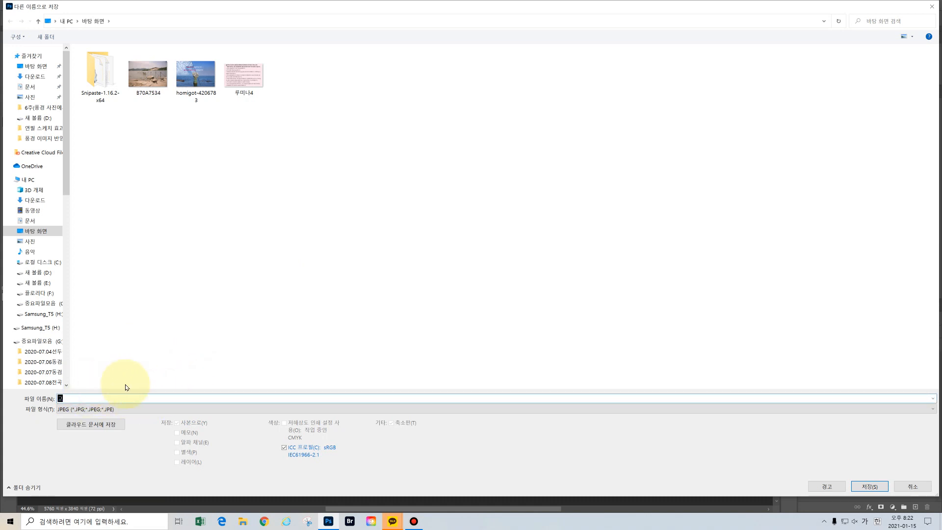
text(프ㅂ)
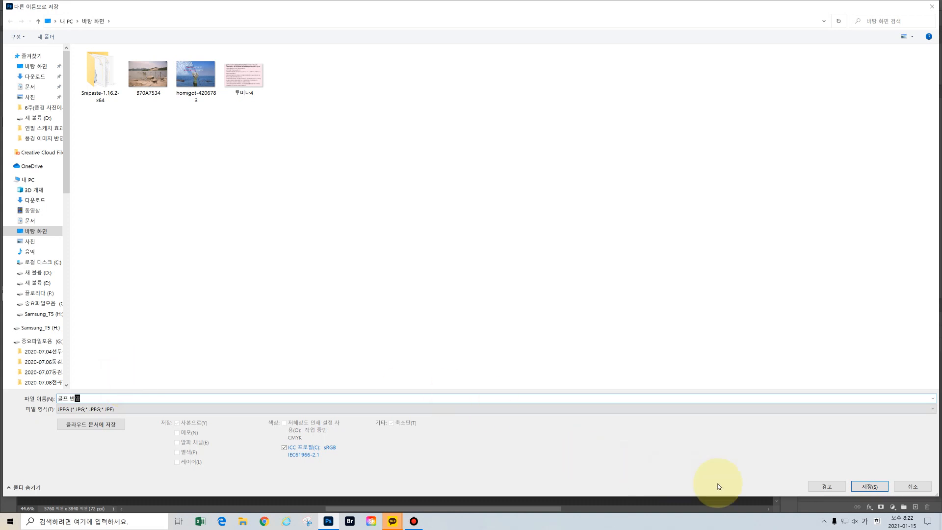
click(868, 487)
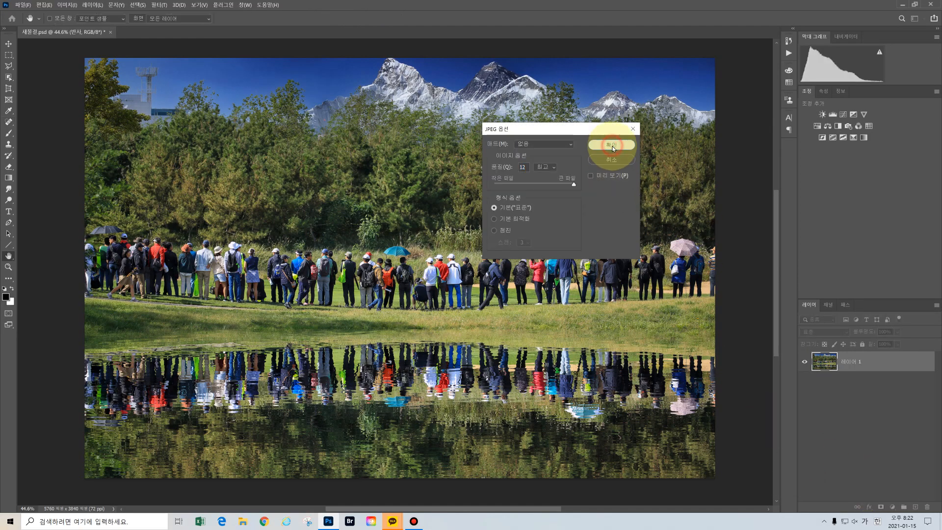
click(611, 144)
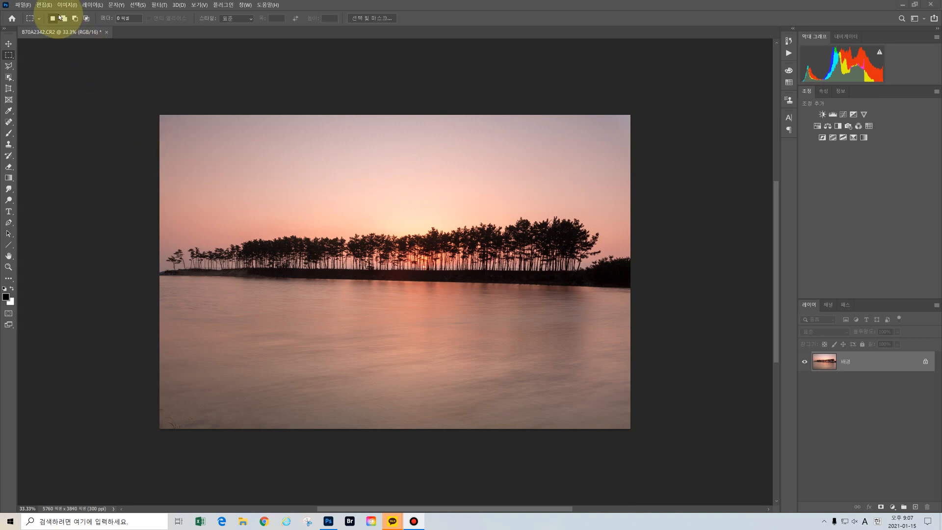
- Replace the sunset photo's sky with repositioned red clouds, using a foreground lighting adjustment of 63, and merge all layers into the background
click(44, 6)
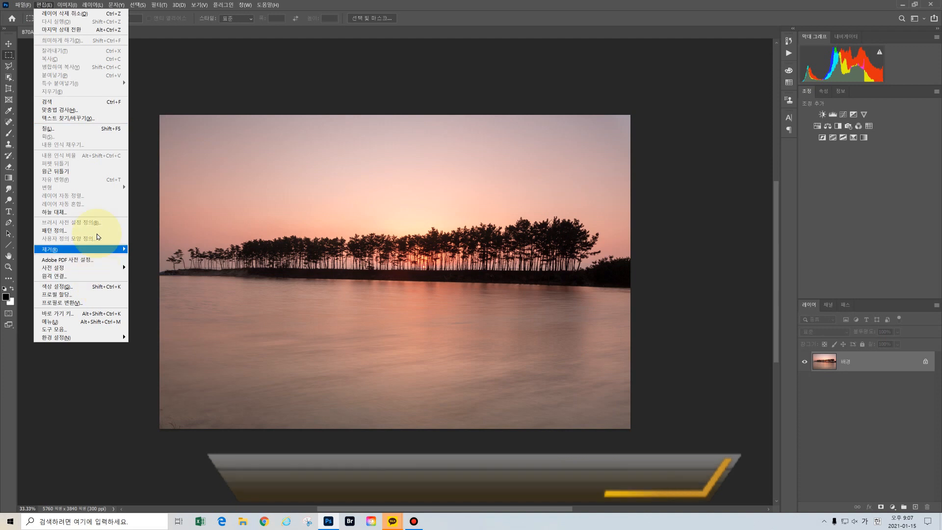
click(97, 212)
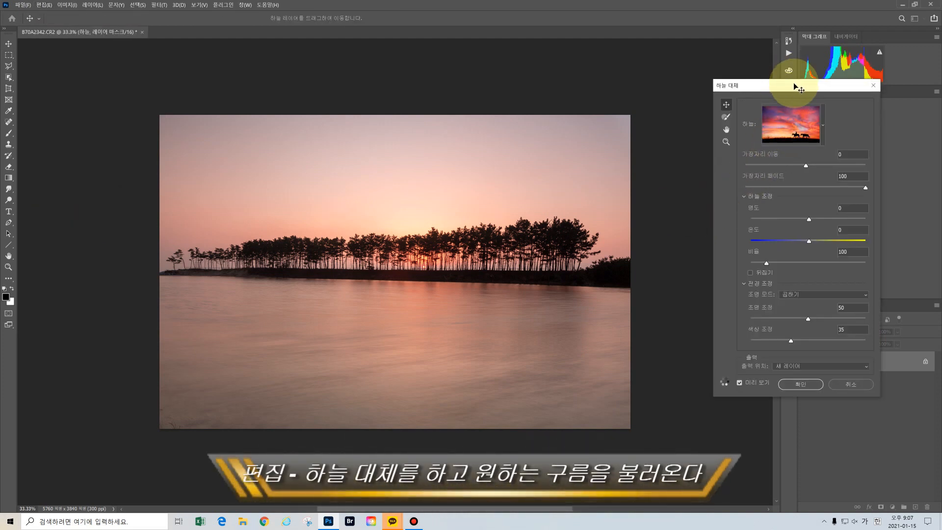
drag(795, 87, 752, 83)
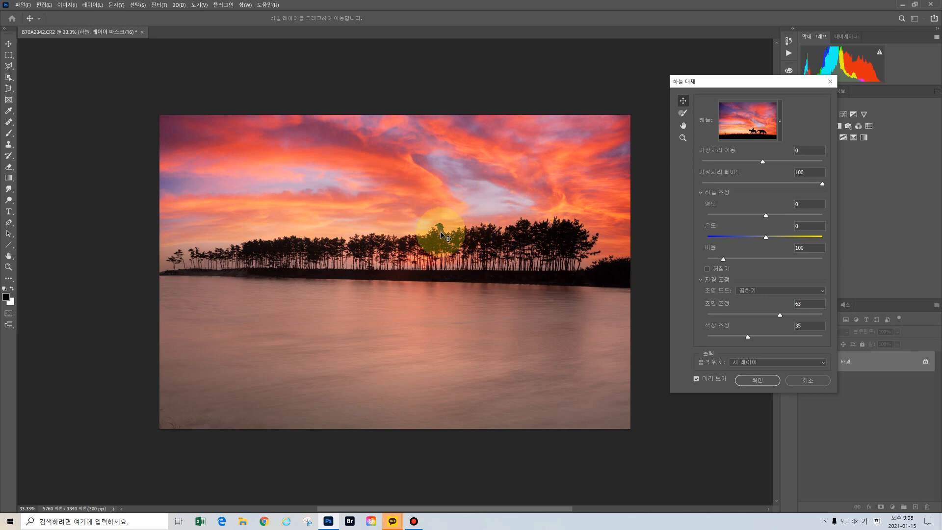
mouse_move(536, 183)
mouse_down()
mouse_move(536, 223)
mouse_move(545, 199)
mouse_up()
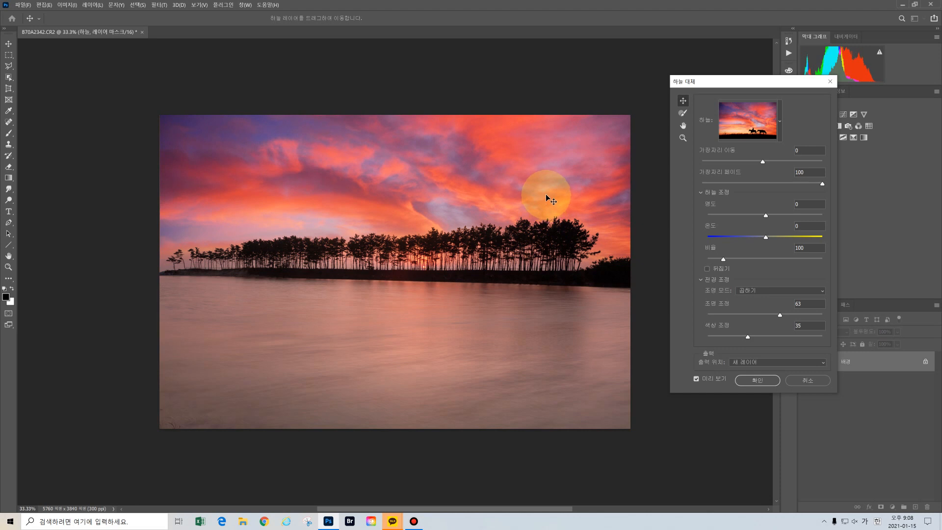
click(759, 382)
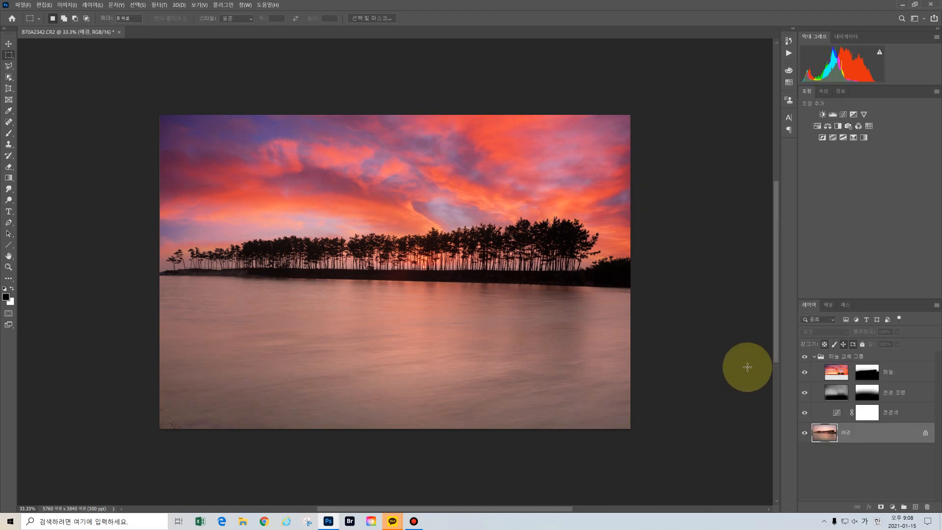
click(854, 357)
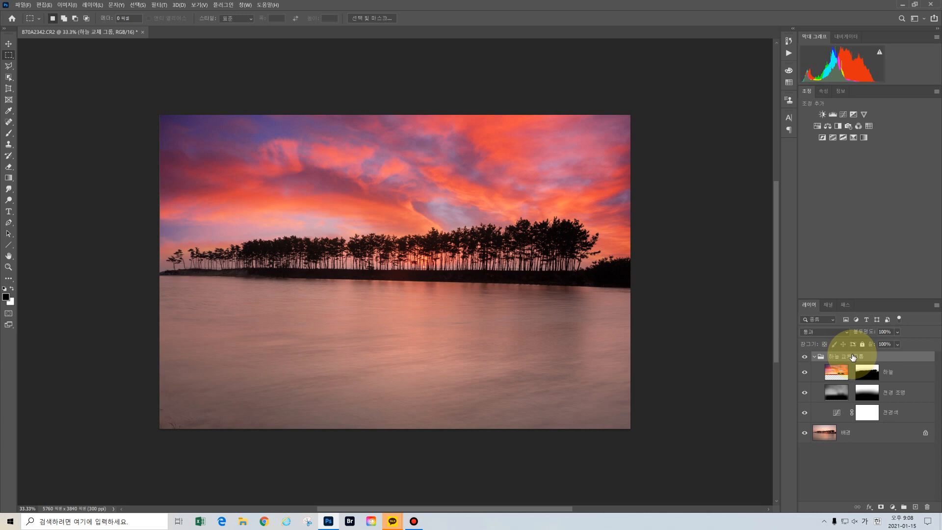
key(ctrl+shift+e)
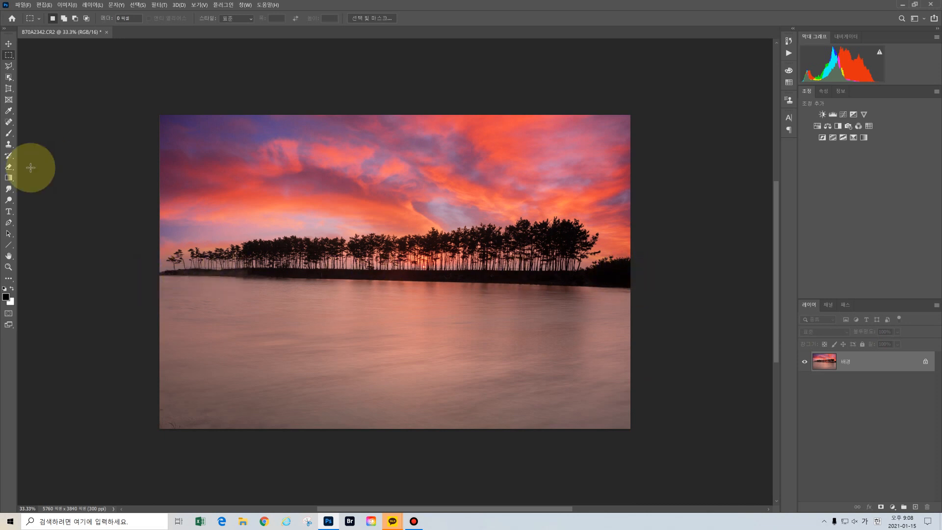
- Straighten the sunset photo with the Ruler tool by measuring along the sloping waterline below the trees and levelling the layer to it
click(9, 111)
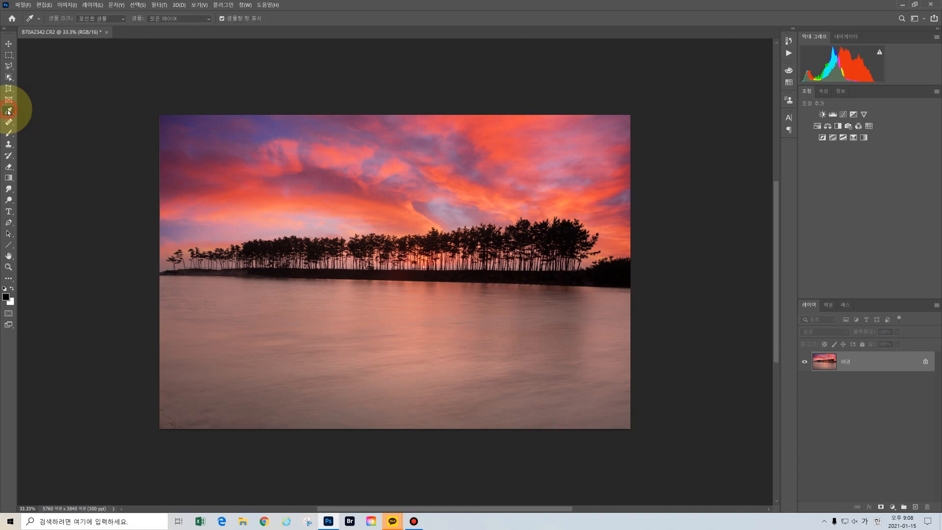
right_click(8, 111)
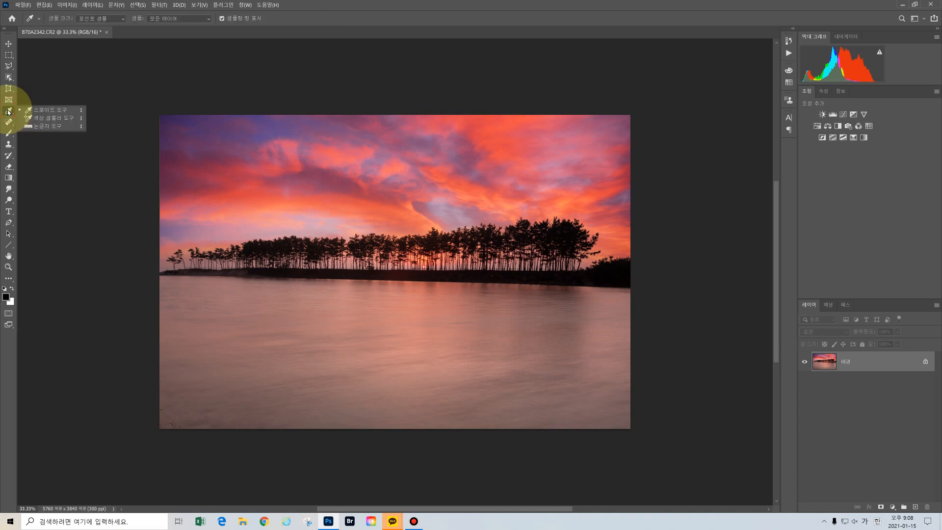
click(33, 127)
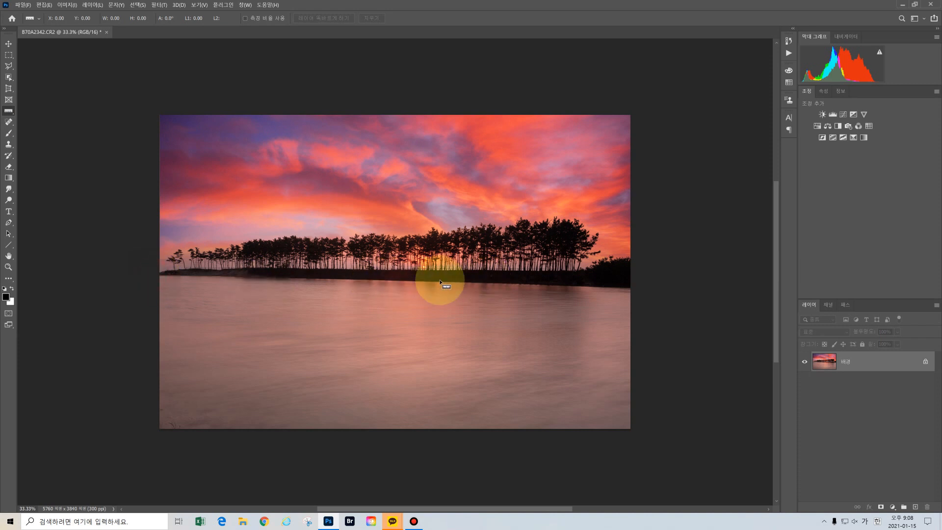
drag(158, 275, 637, 289)
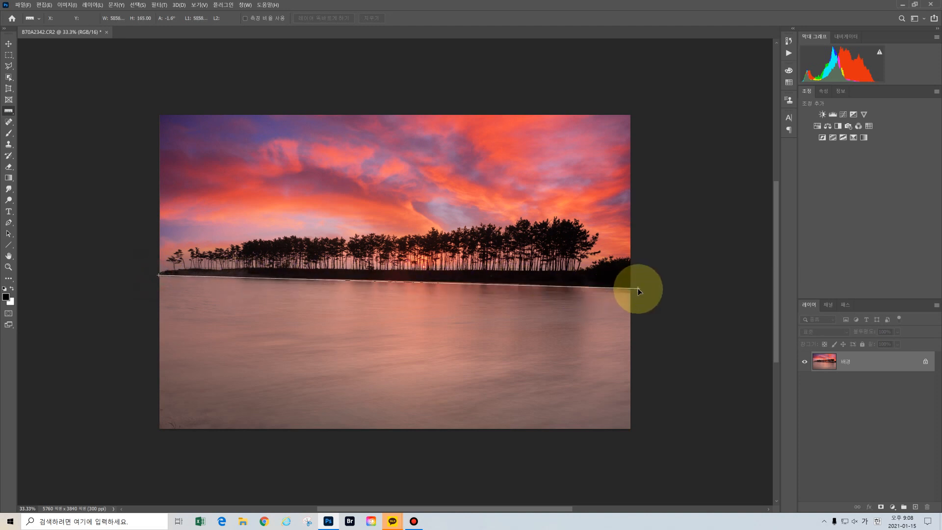
drag(638, 289, 638, 289)
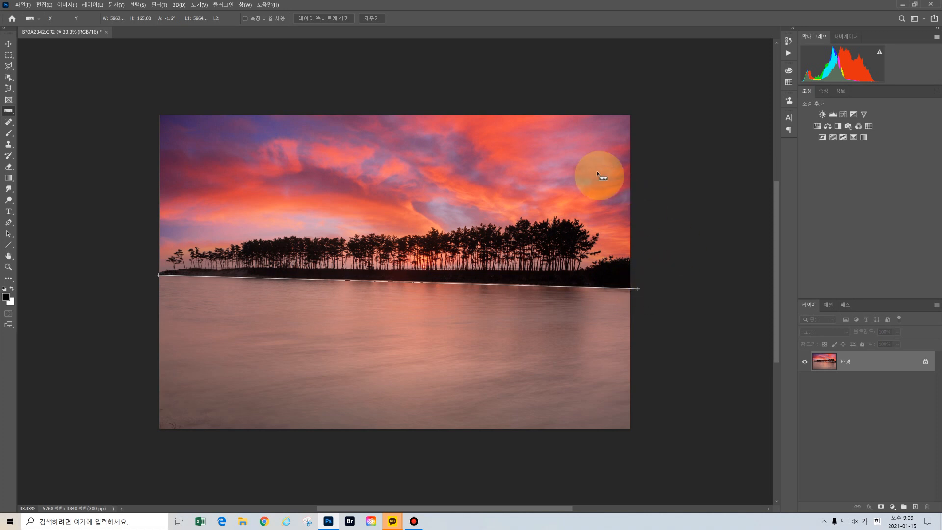
click(322, 19)
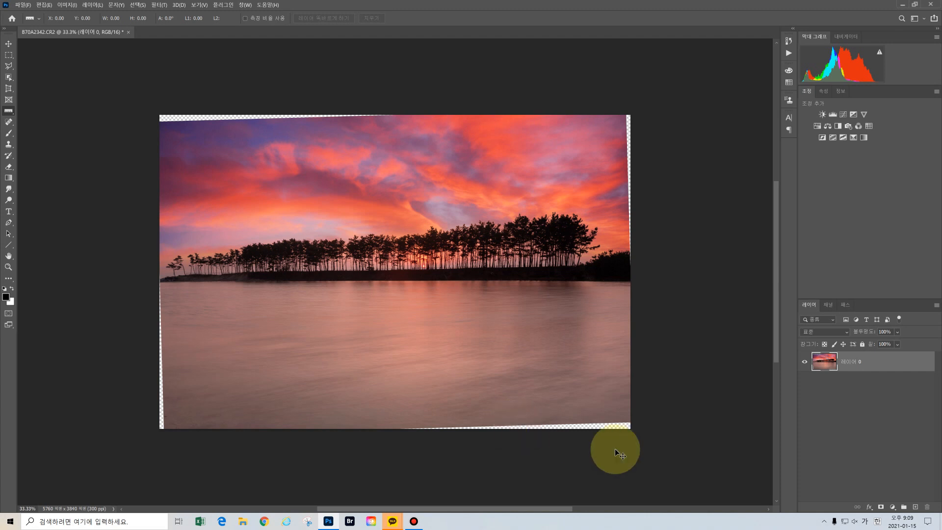
- Select the transparent strips around the straightened photo by inverting the layer's pixel selection, and expand the selection by 8 pixels
ctrl+click(824, 363)
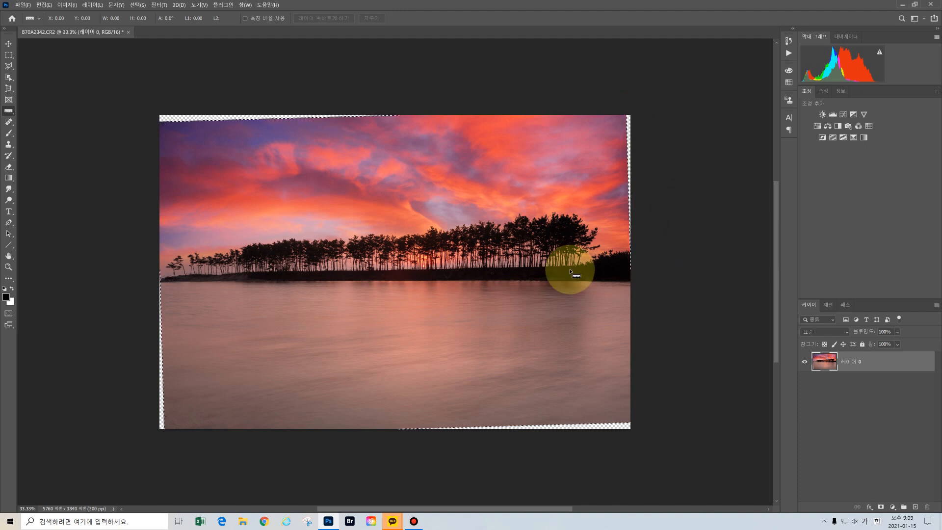
click(138, 6)
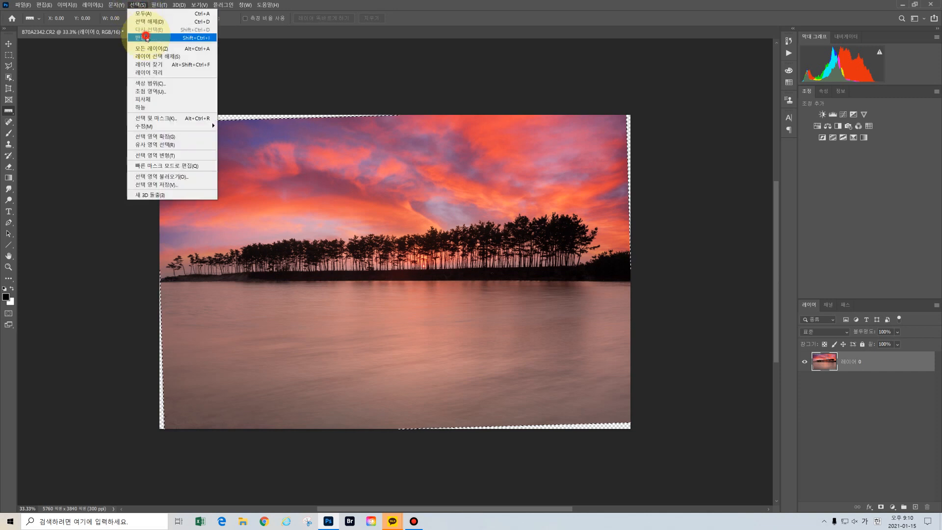
click(146, 36)
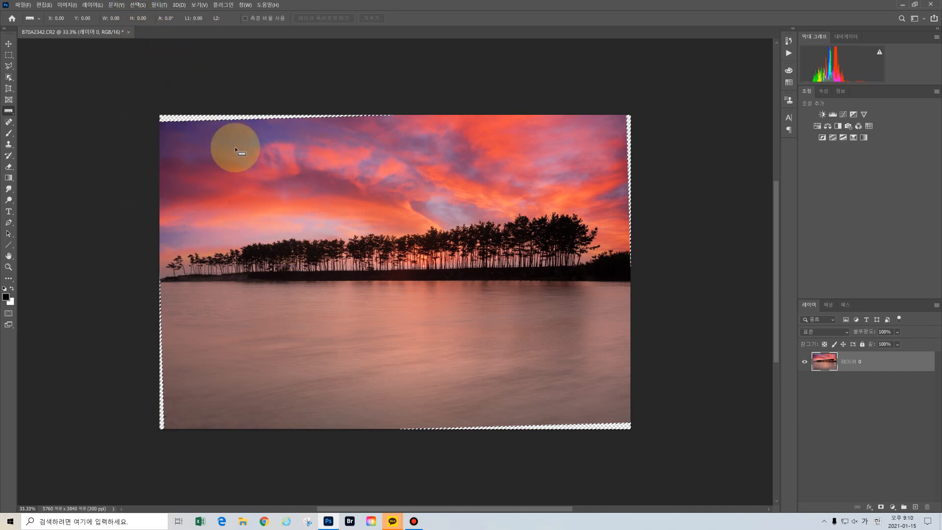
key(ctrl+shift+i)
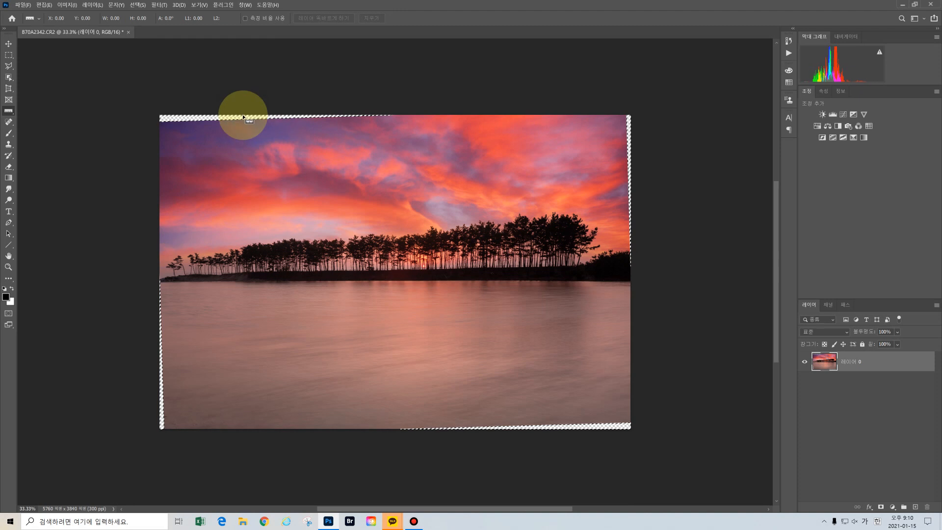
click(136, 4)
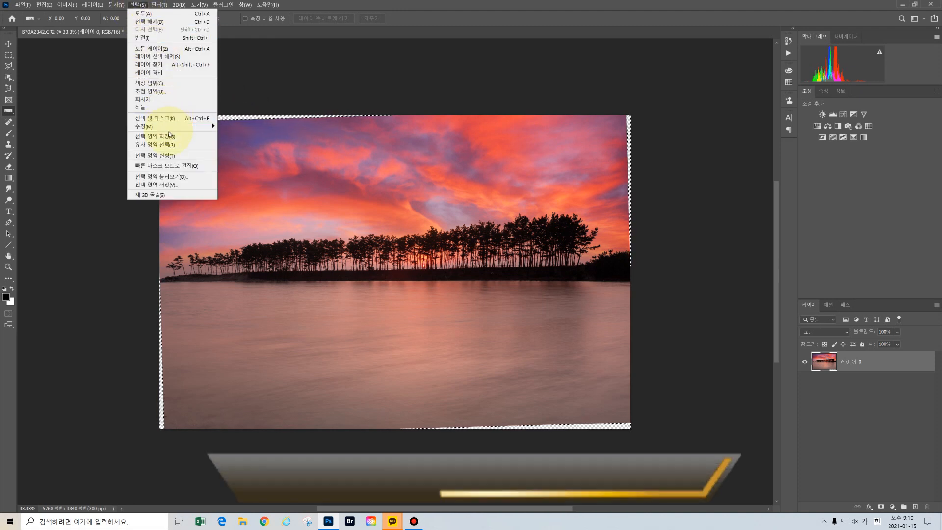
mouse_move(171, 127)
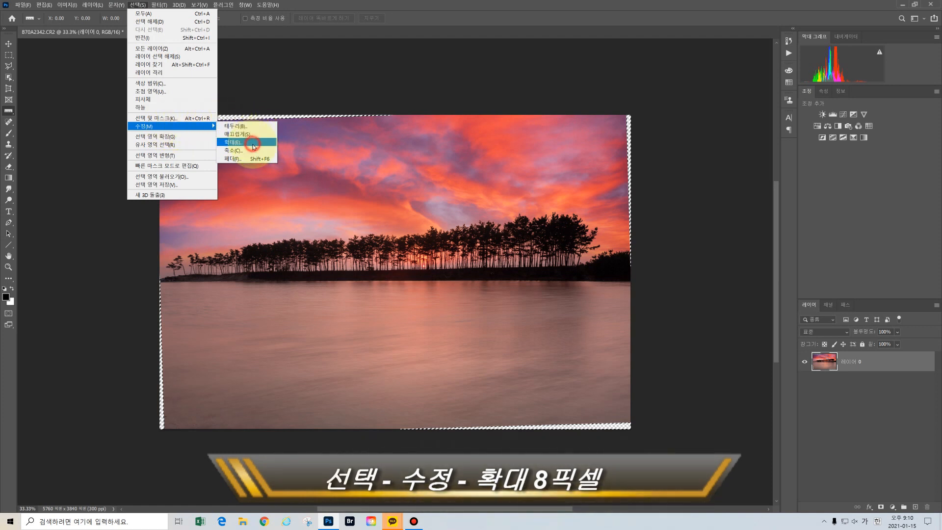
click(252, 146)
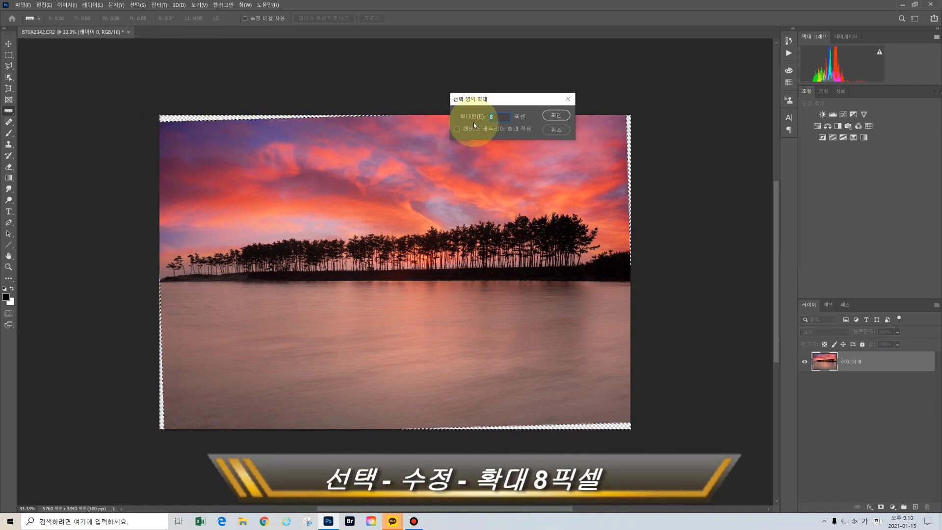
click(556, 116)
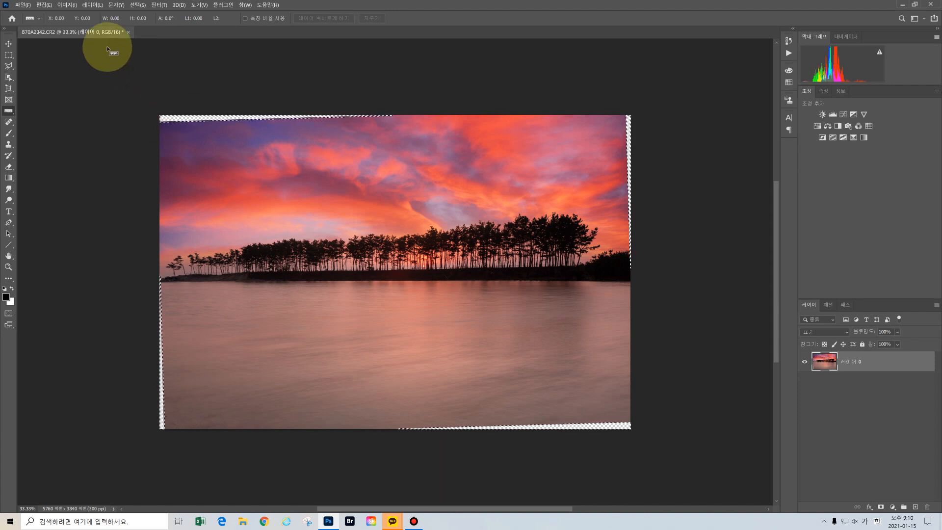
click(43, 4)
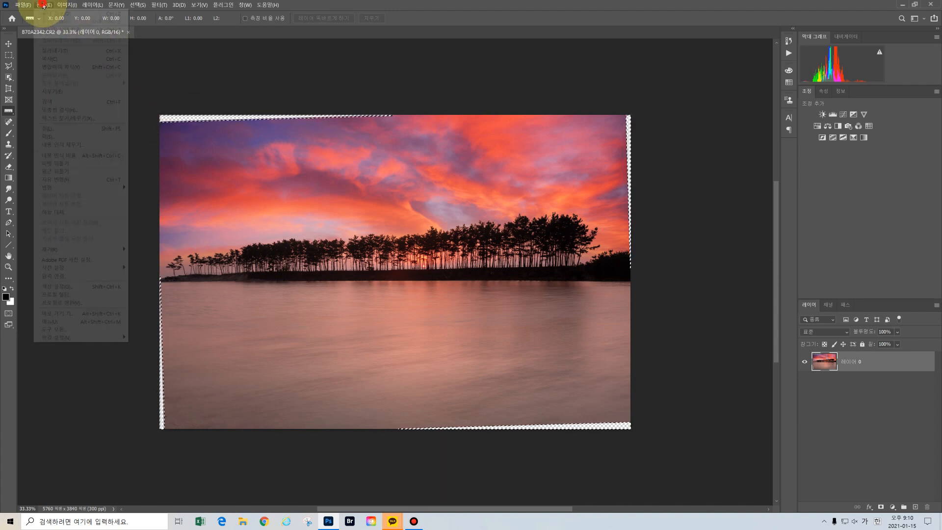
click(68, 128)
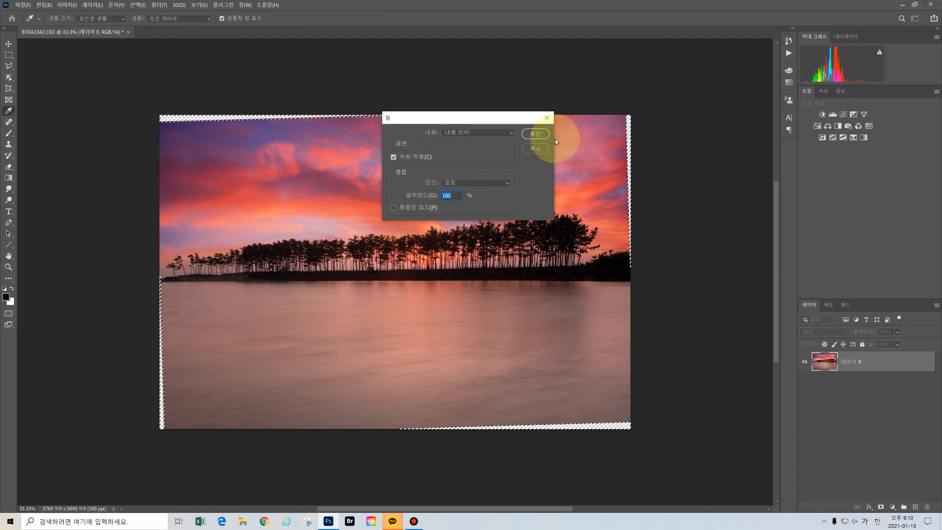
click(546, 118)
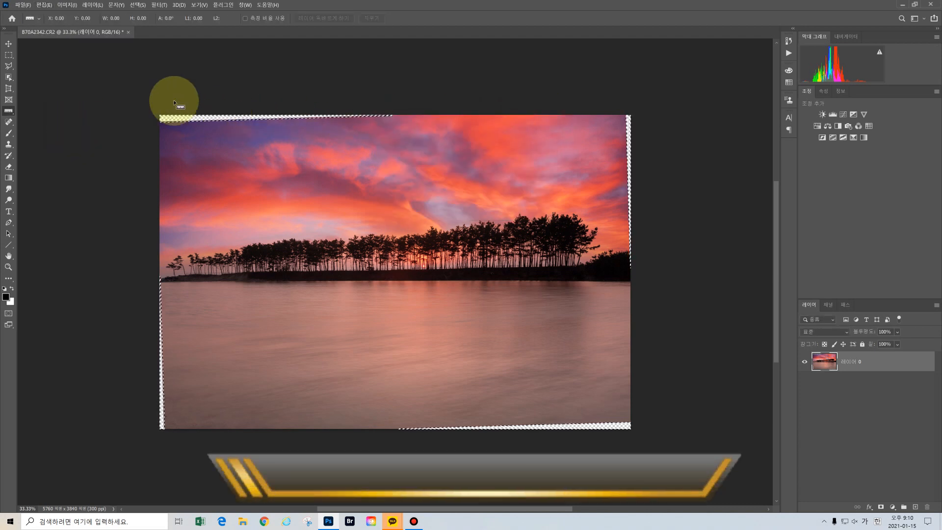
- Fill the selected border strips with Content-Aware (내용 인식) at 100% opacity and clear the selection
right_click(172, 119)
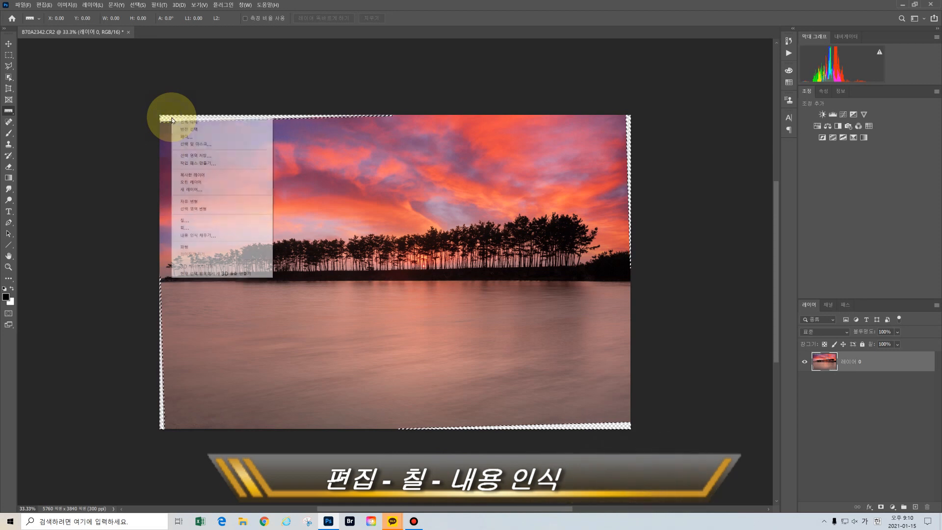
click(204, 220)
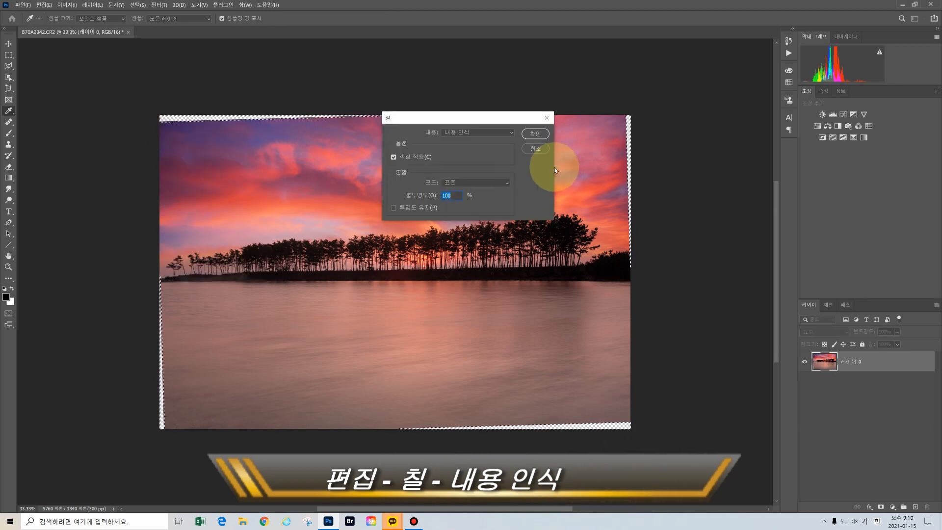
click(538, 138)
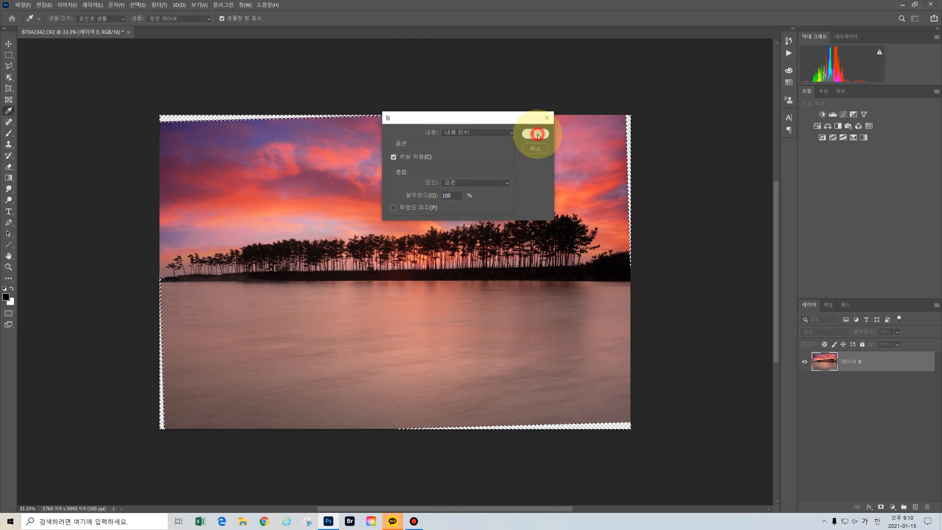
key(shift+i)
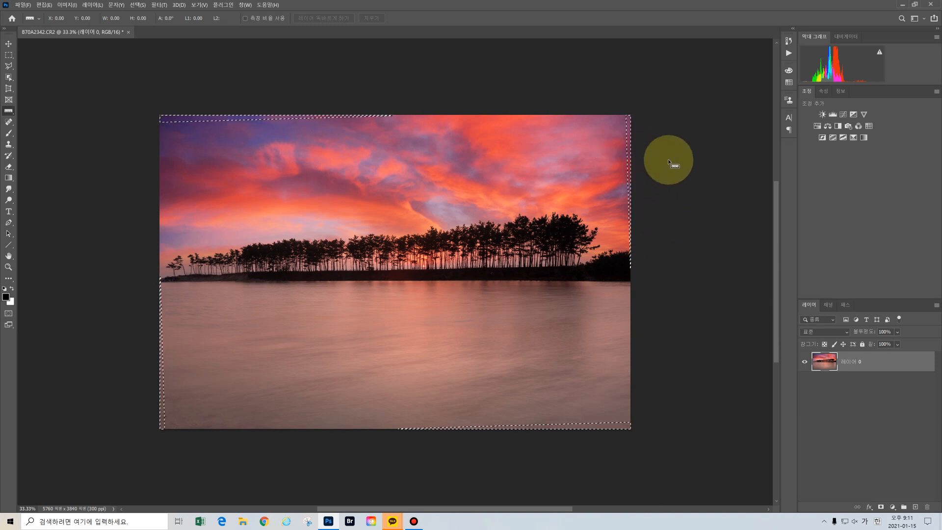
key(ctrl+d)
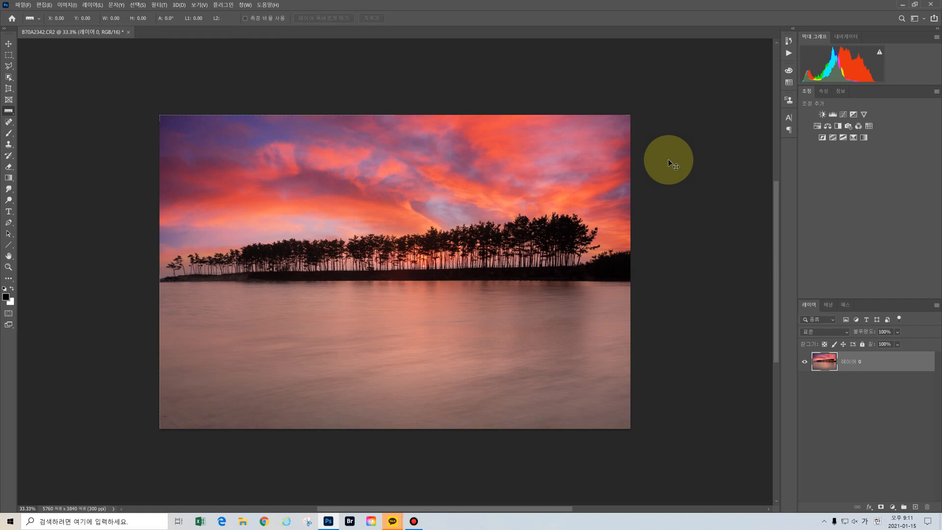
- Merge the photo layer with a duplicate of itself and rename the merged layer 풍경
key(ctrl+j)
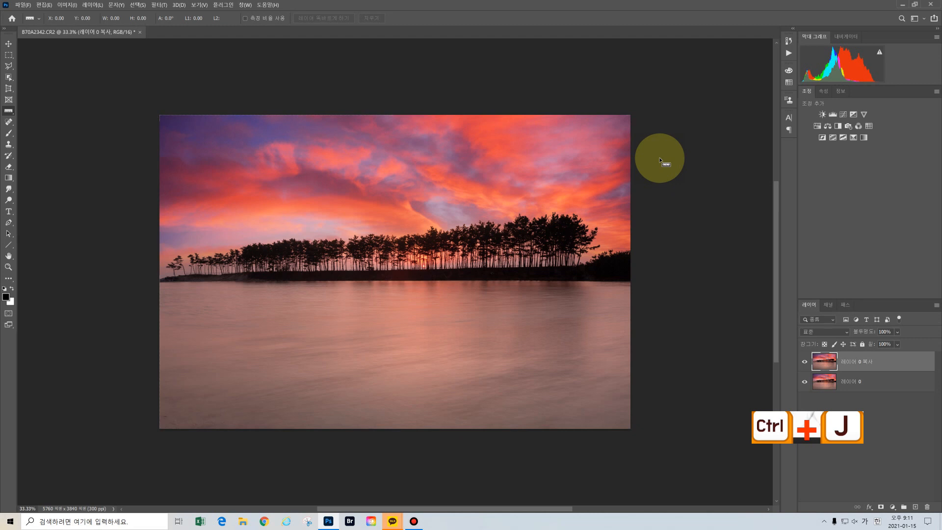
key(ctrl+shift+e)
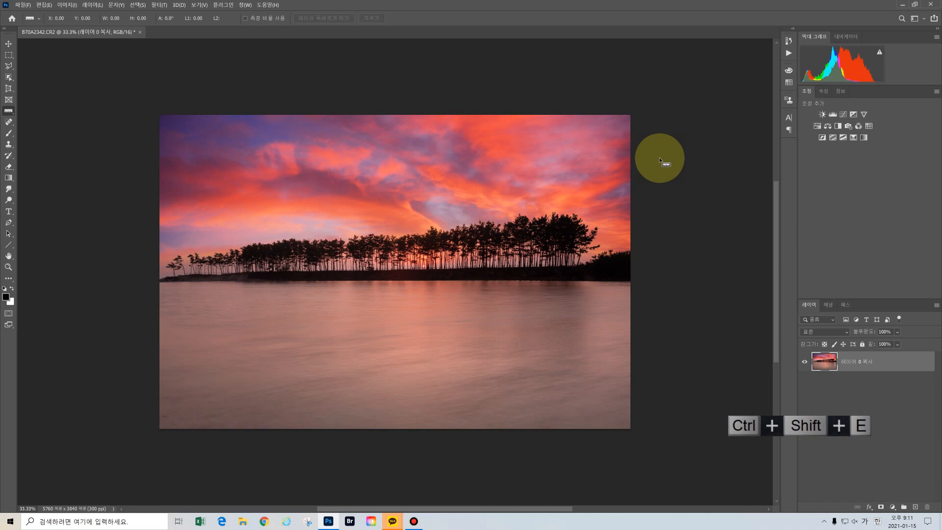
double_click(857, 362)
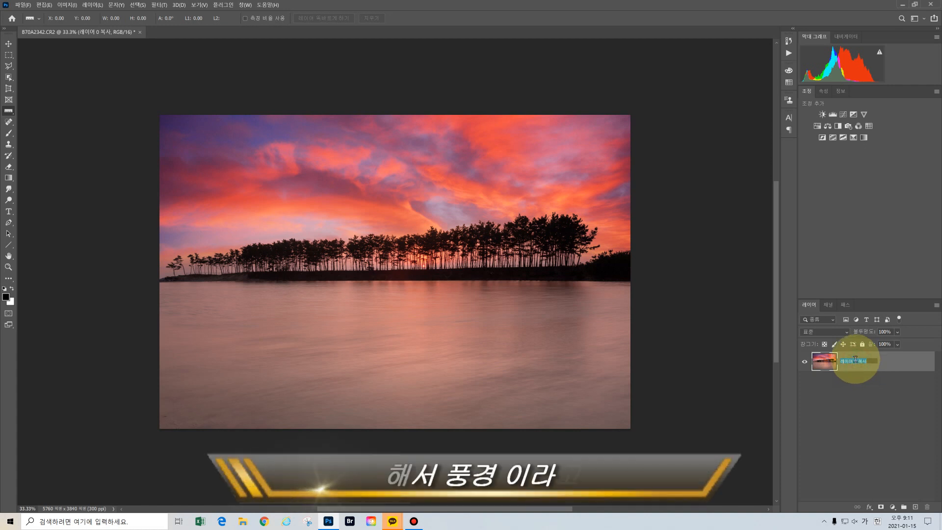
text(푸ㅇㄱ)
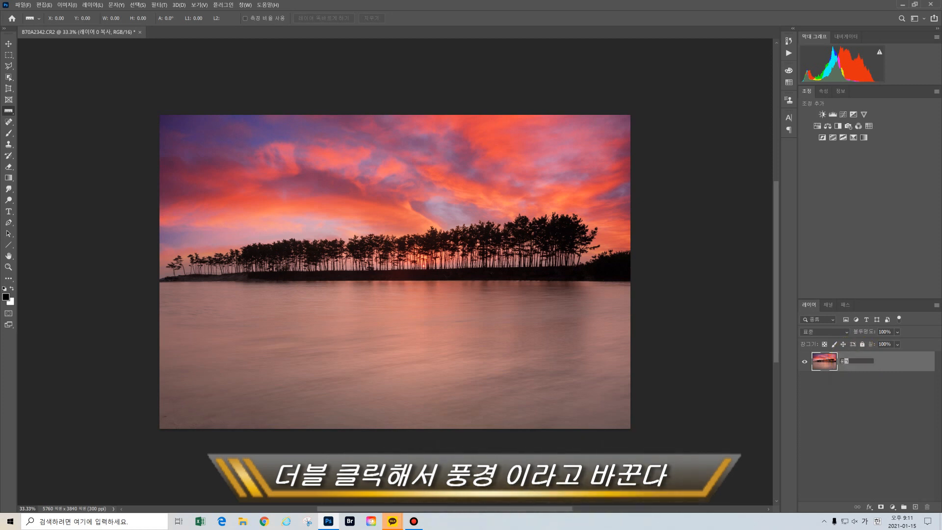
click(894, 365)
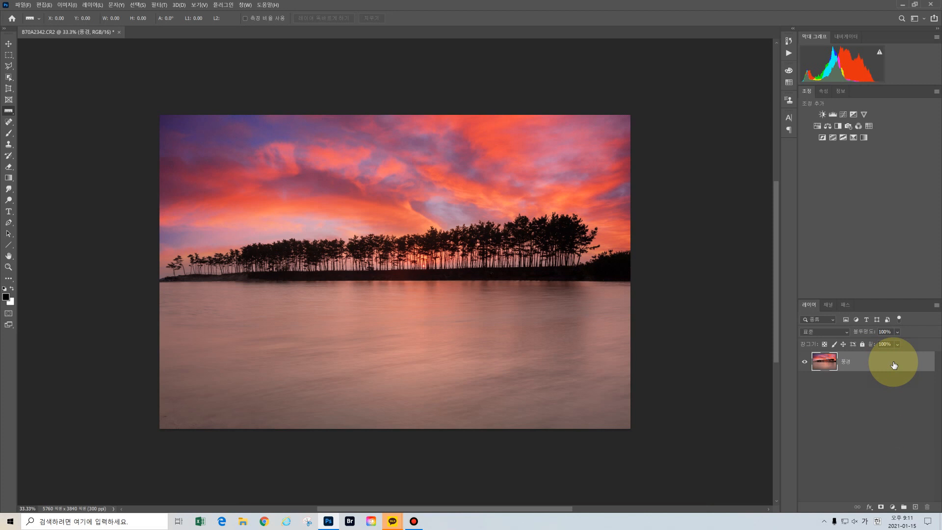
- Duplicate the 풍경 layer and rename the copy 반사
key(ctrl+j)
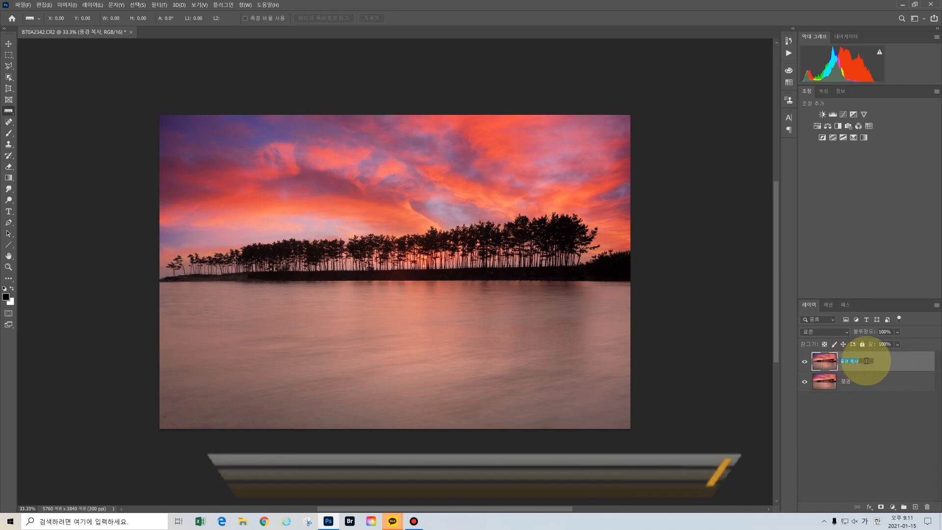
text(반사)
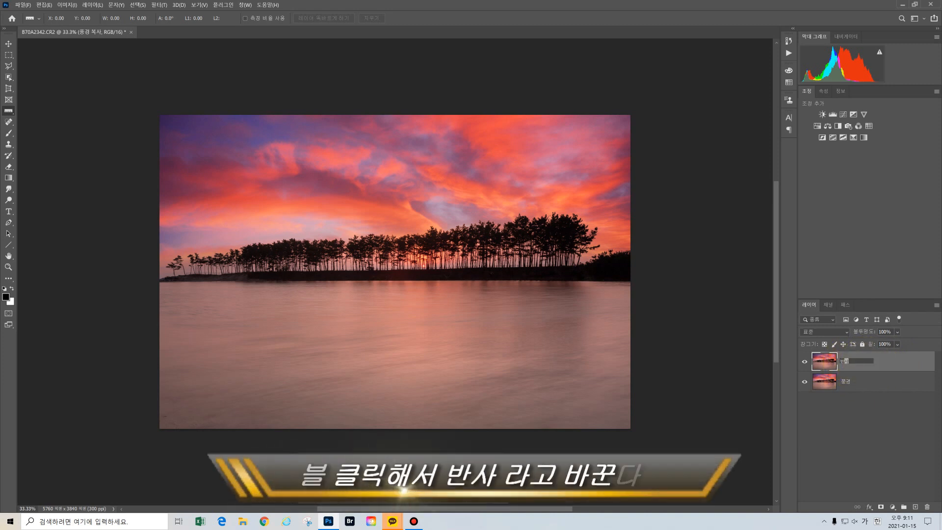
click(908, 364)
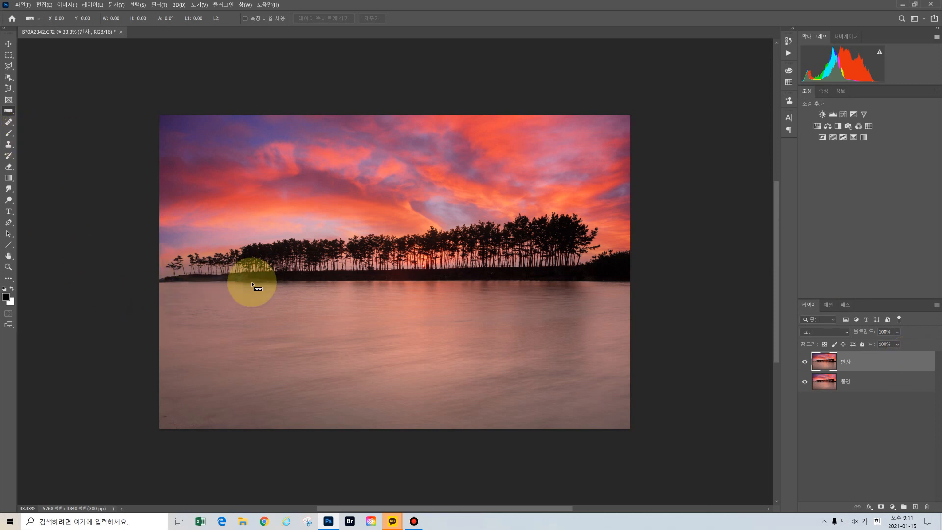
- Select the whole water area from the shoreline to the photo's lower edge with a rectangular marquee, redrawing it to meet the waterline exactly
click(9, 55)
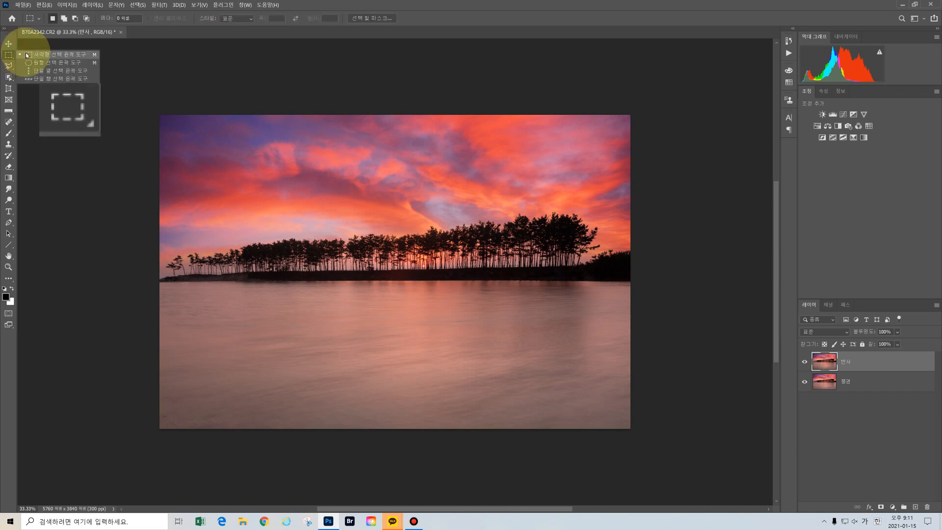
click(26, 53)
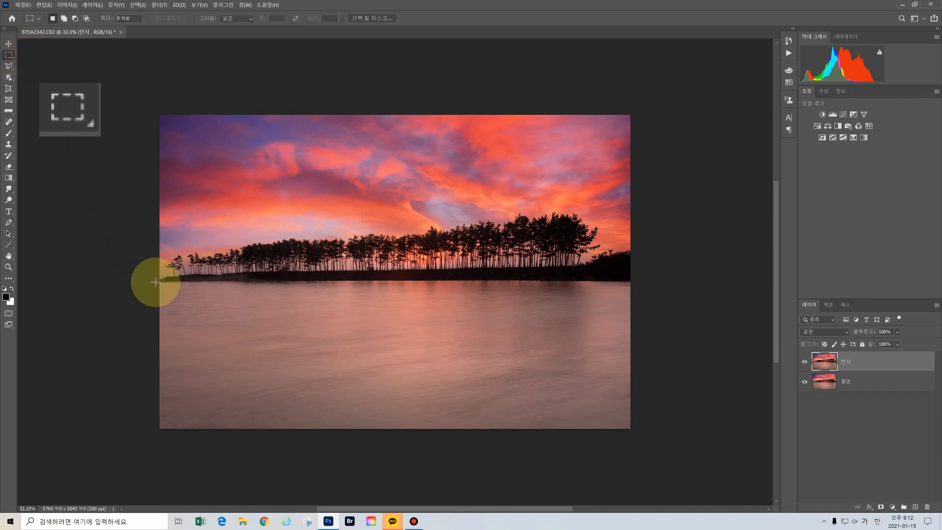
drag(156, 282, 671, 448)
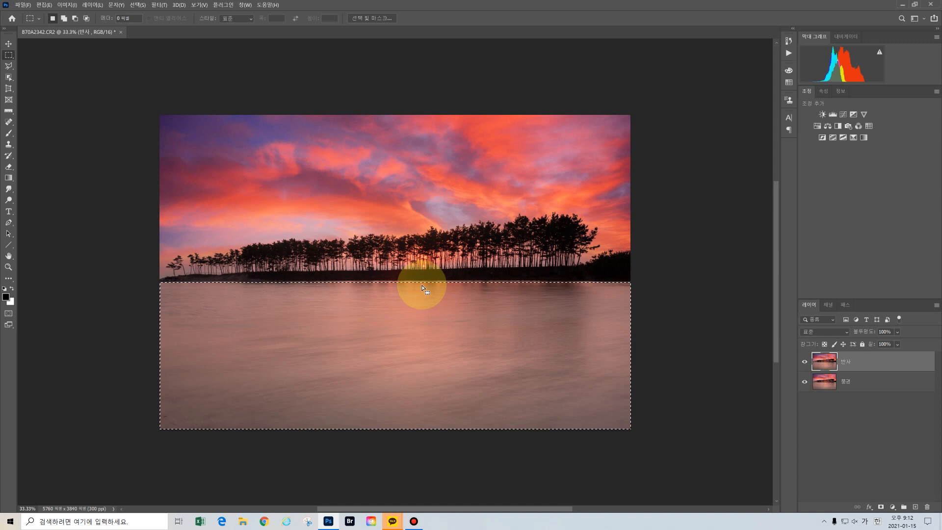
click(725, 360)
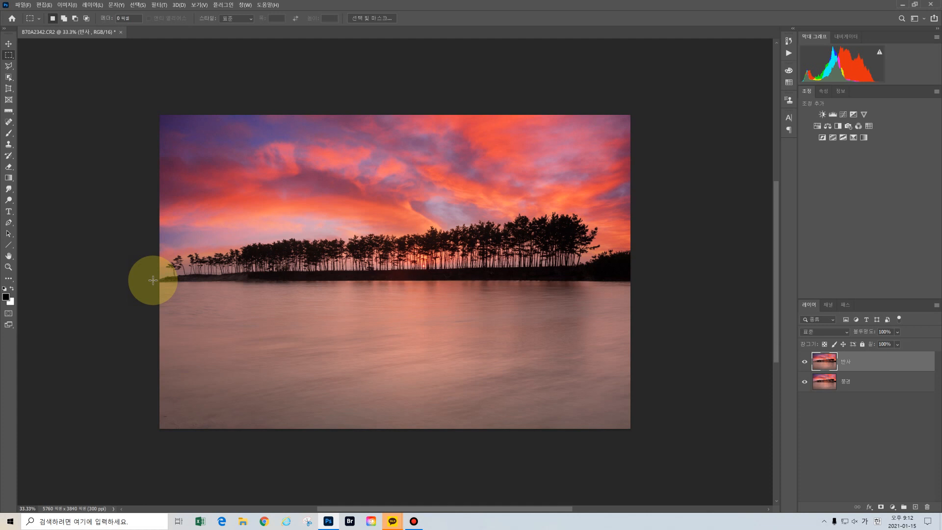
drag(199, 293, 645, 435)
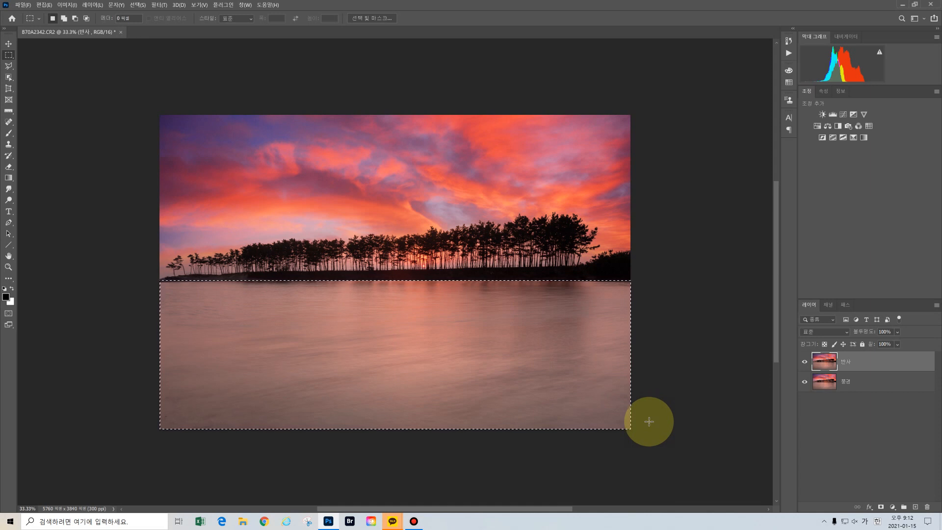
- Delete the selected water area from the 반사 layer and clear the selection
key(Delete)
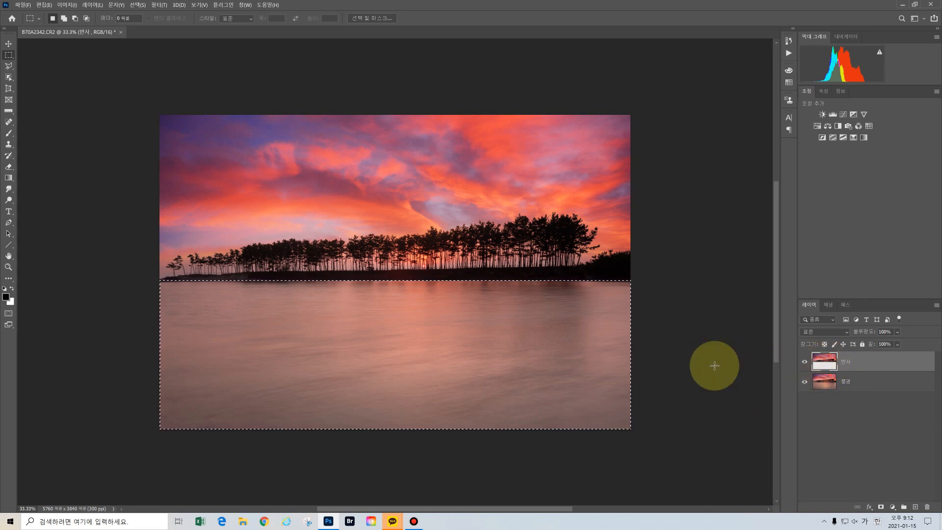
key(ctrl+d)
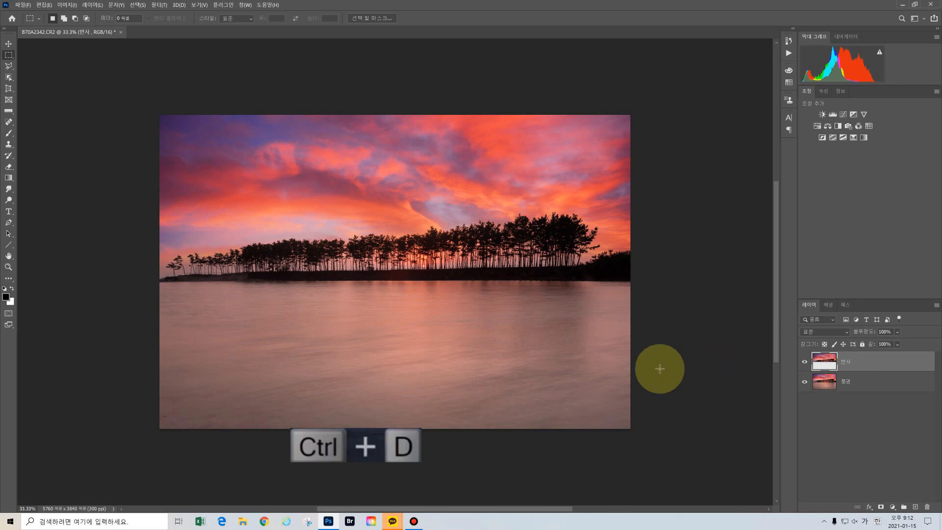
- Flip the 반사 layer vertically and move it straight down so its shoreline meets the waterline as a mirror image
key(ctrl+t)
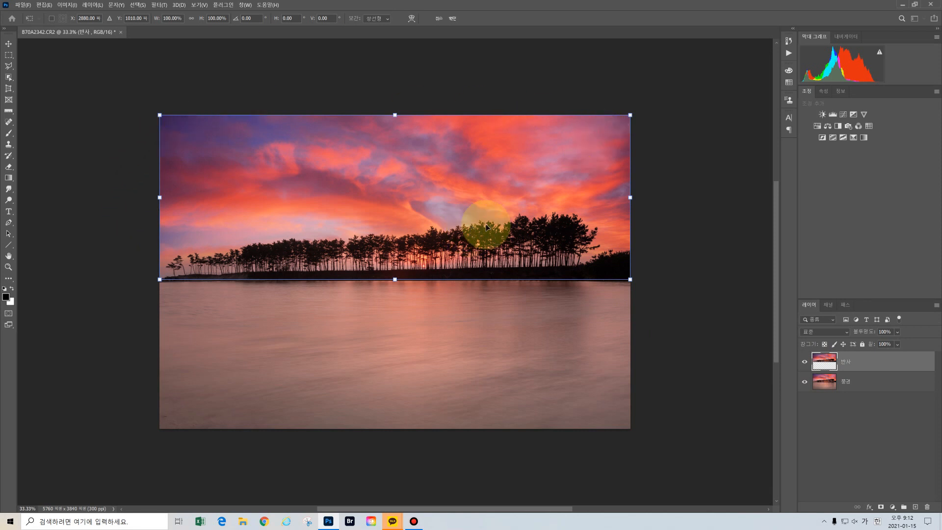
right_click(411, 164)
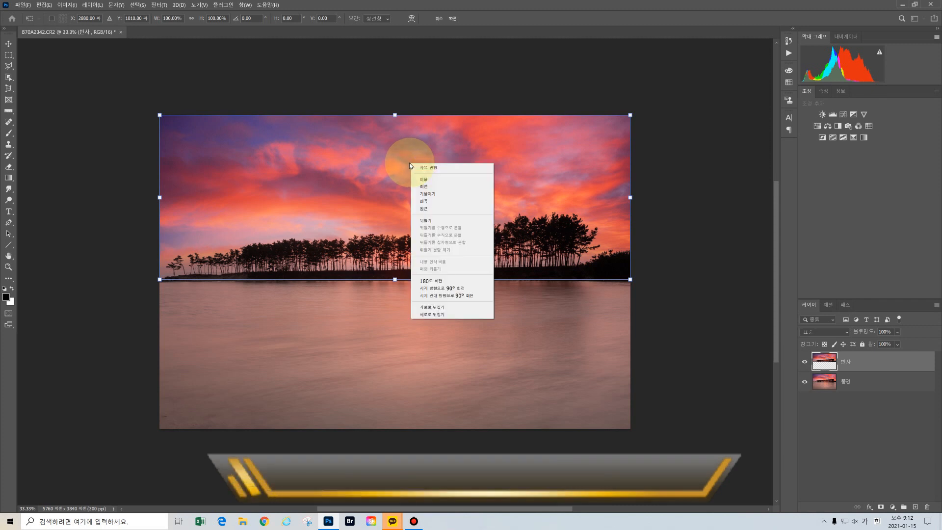
click(435, 315)
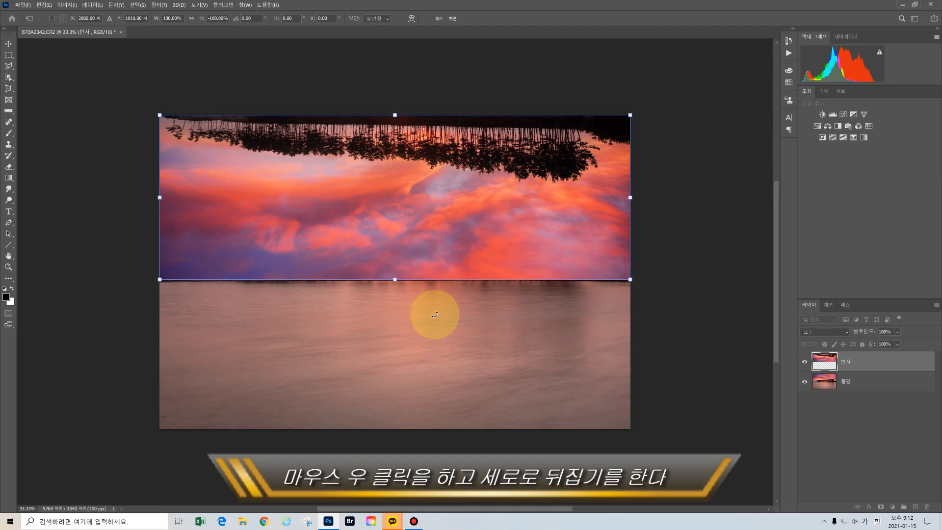
drag(418, 164, 436, 334)
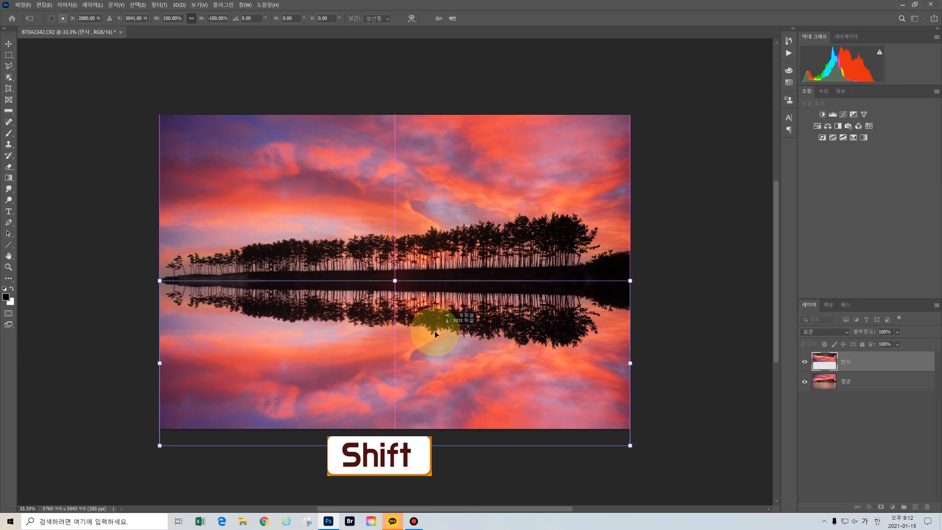
drag(435, 334, 445, 313)
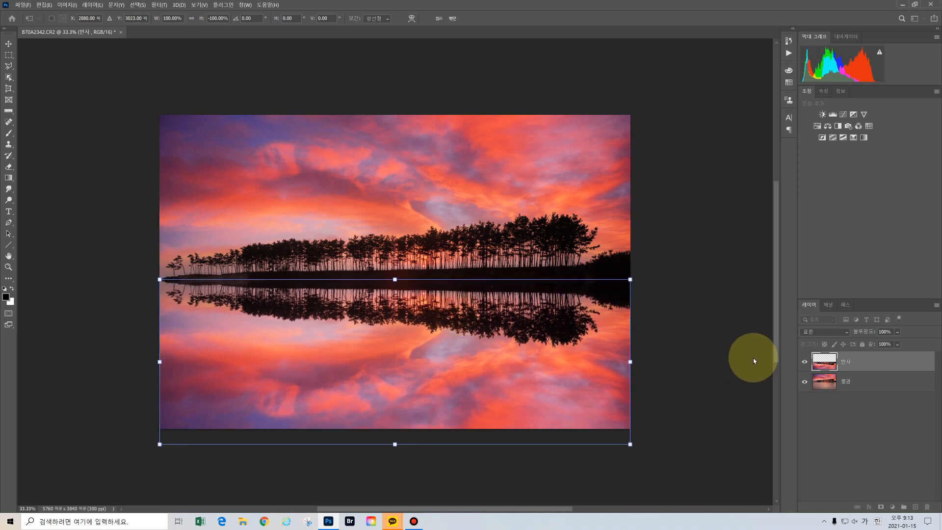
key(Return)
key(m)
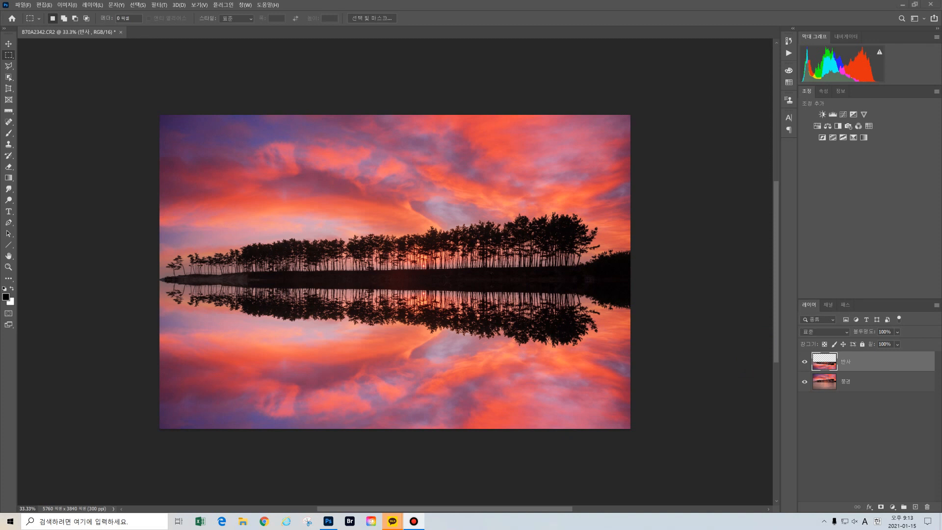
click(865, 362)
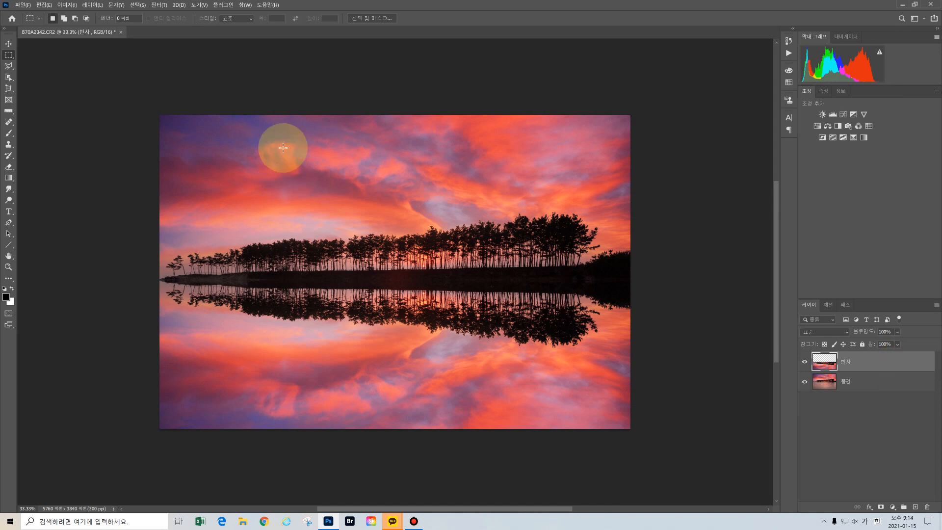
- Convert the image to 8 bits per channel
click(159, 5)
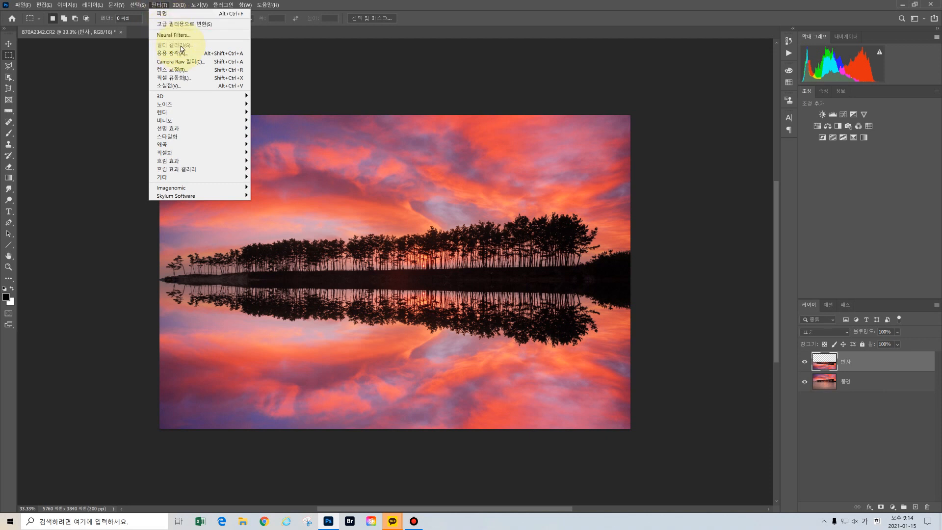
click(313, 3)
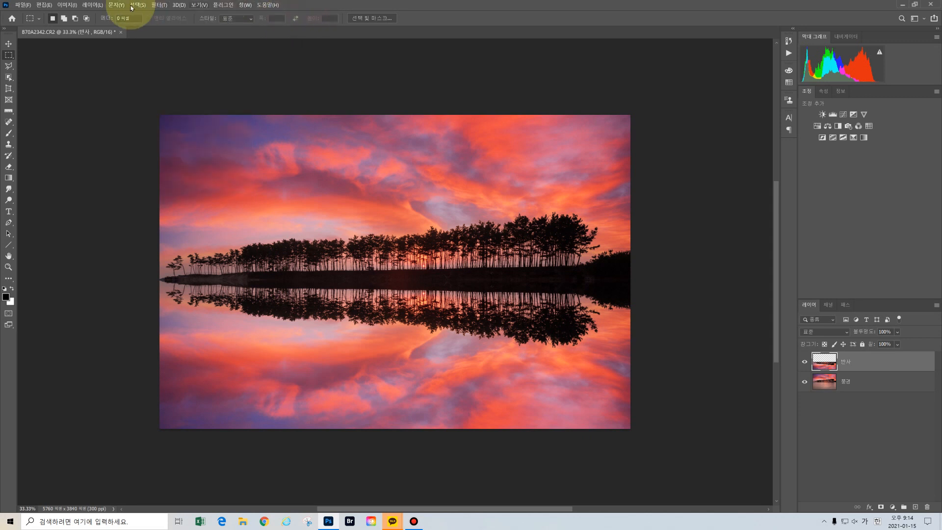
click(68, 5)
mouse_move(138, 13)
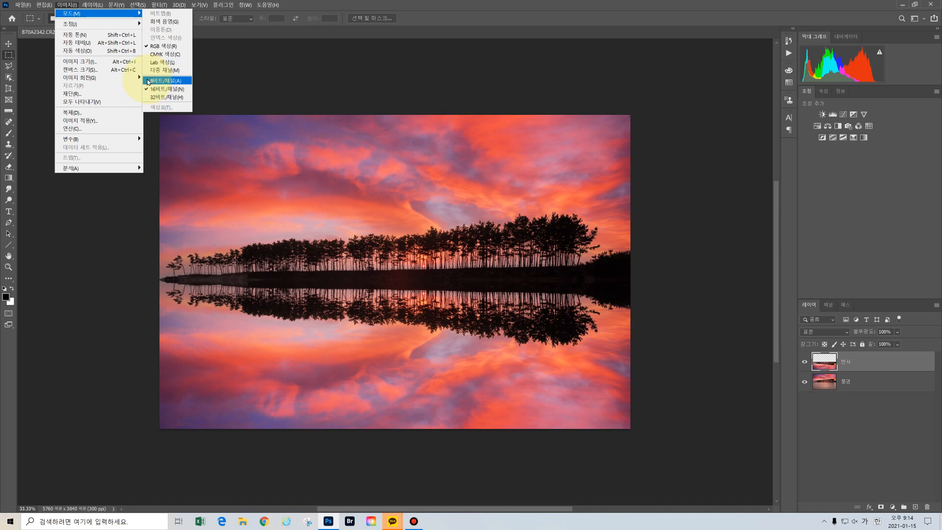
click(148, 81)
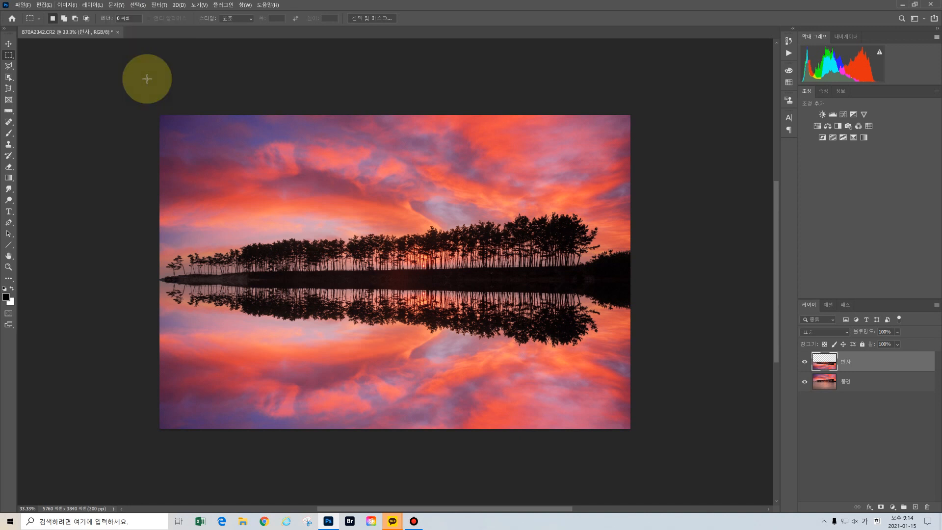
- Choose the Glass (유리) distortion effect in the Filter Gallery for the 반사 layer
click(159, 5)
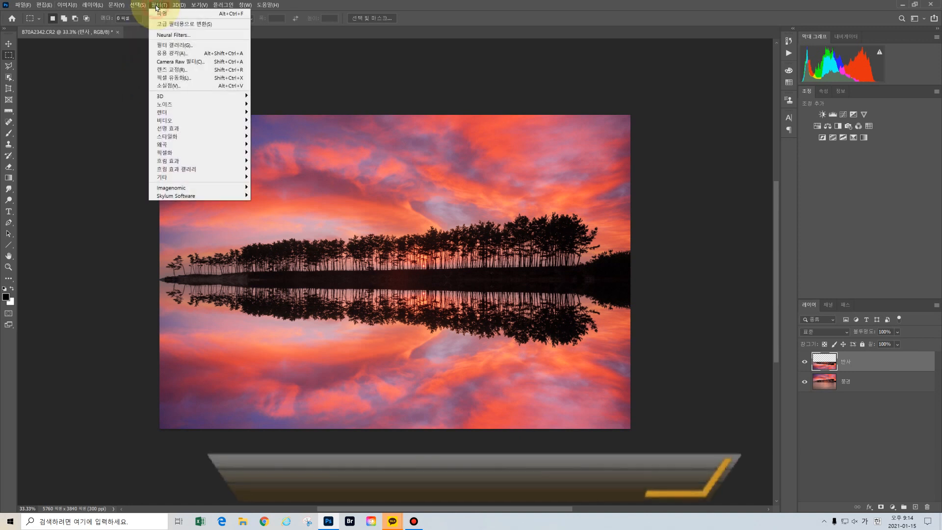
click(210, 46)
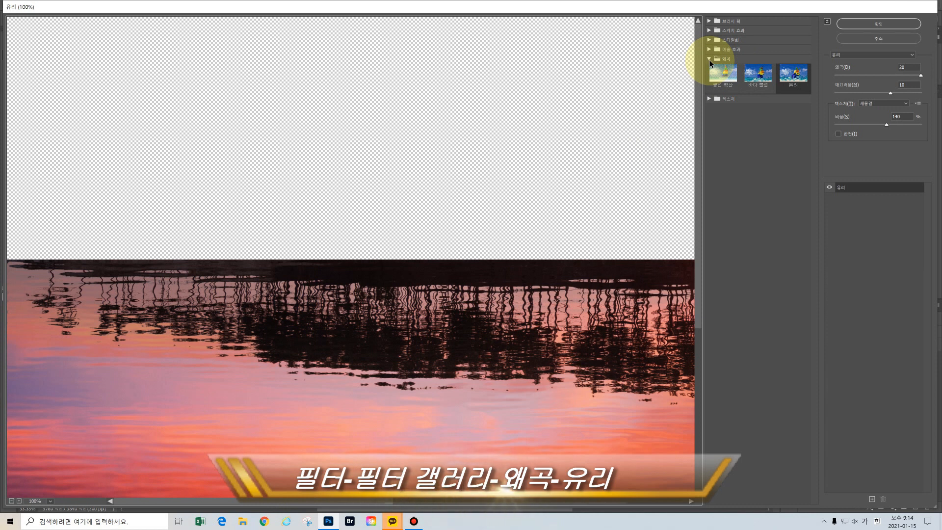
click(793, 76)
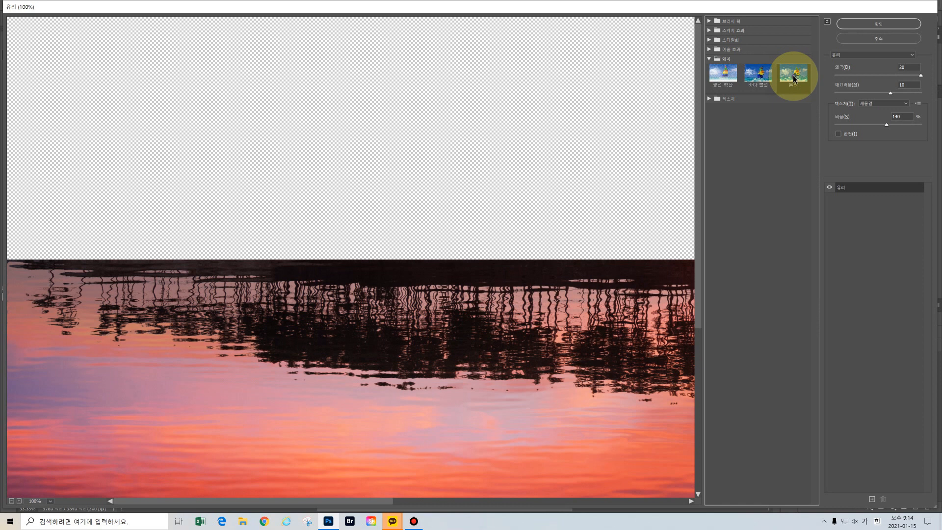
- Load the 새물결 PSD from the desktop as the glass texture and apply it with distortion 20, smoothness 10 and scaling 140%
click(919, 105)
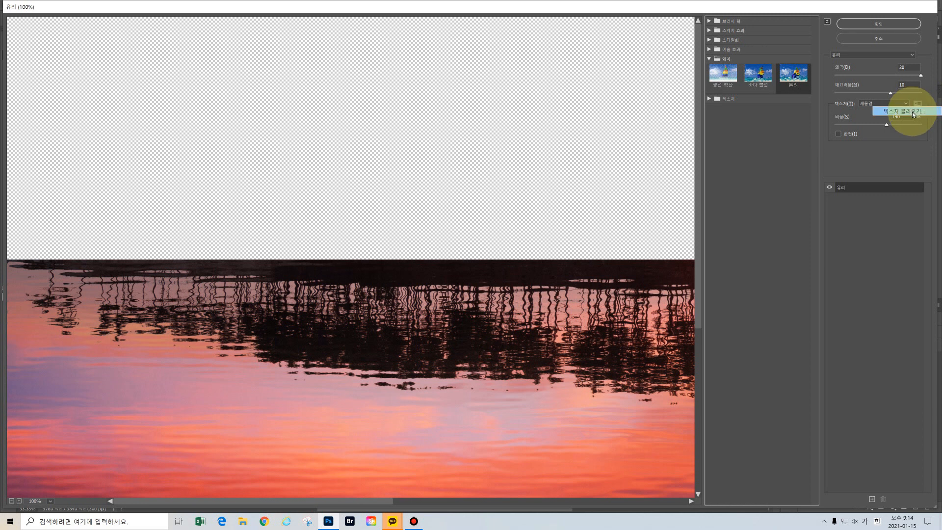
click(912, 112)
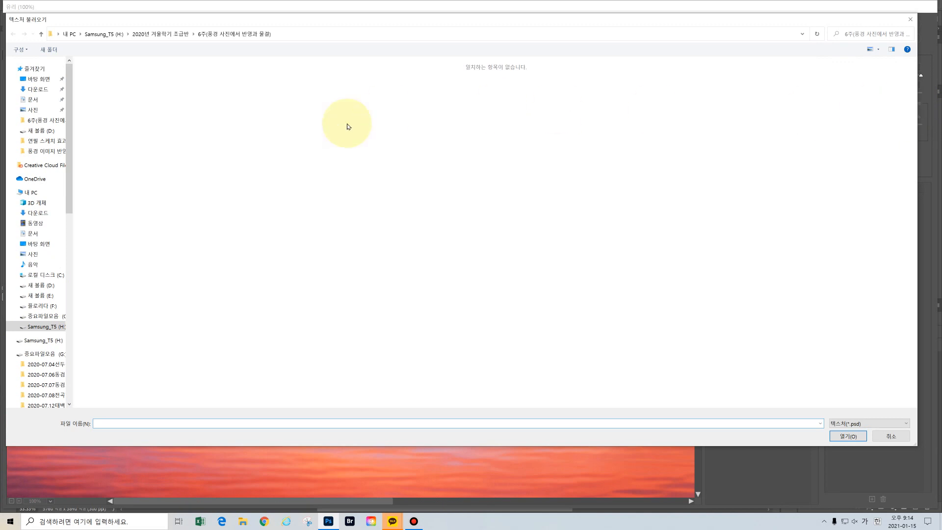
click(47, 81)
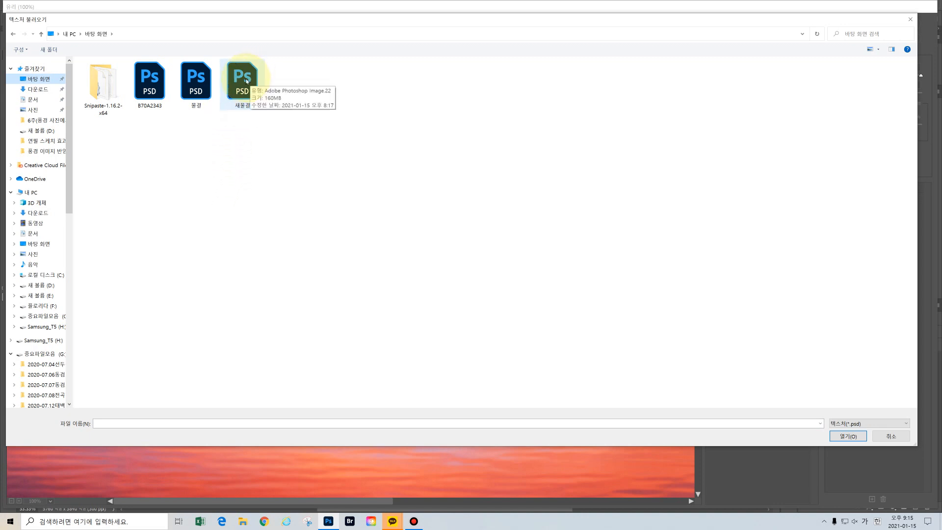
click(247, 81)
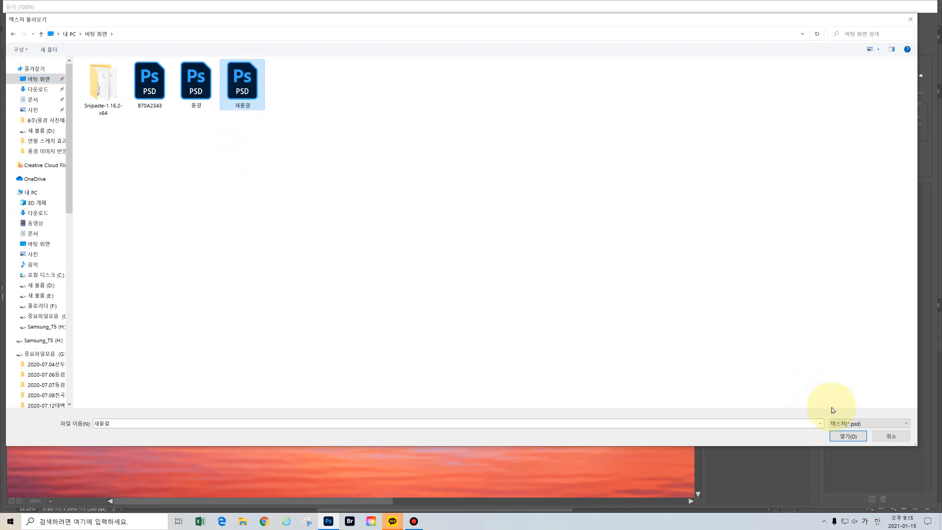
click(847, 436)
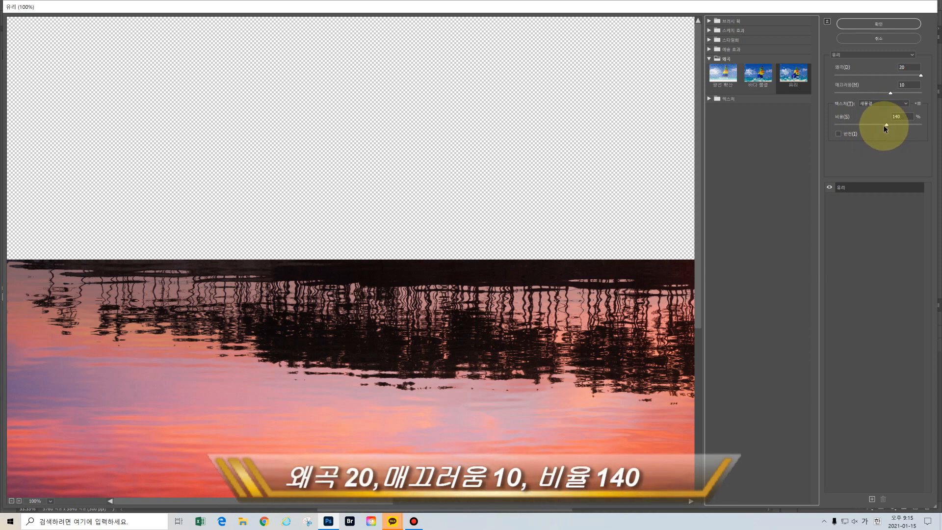
click(878, 23)
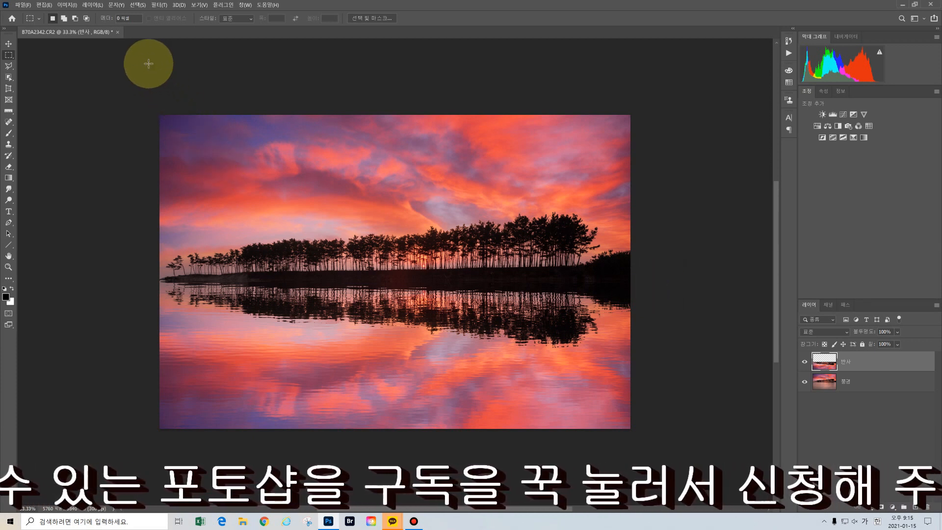
- Try the Wave (파형) filter on the 반사 layer with 5 generators, wavelength 82–133 and amplitude 5–35, and undo it
click(161, 6)
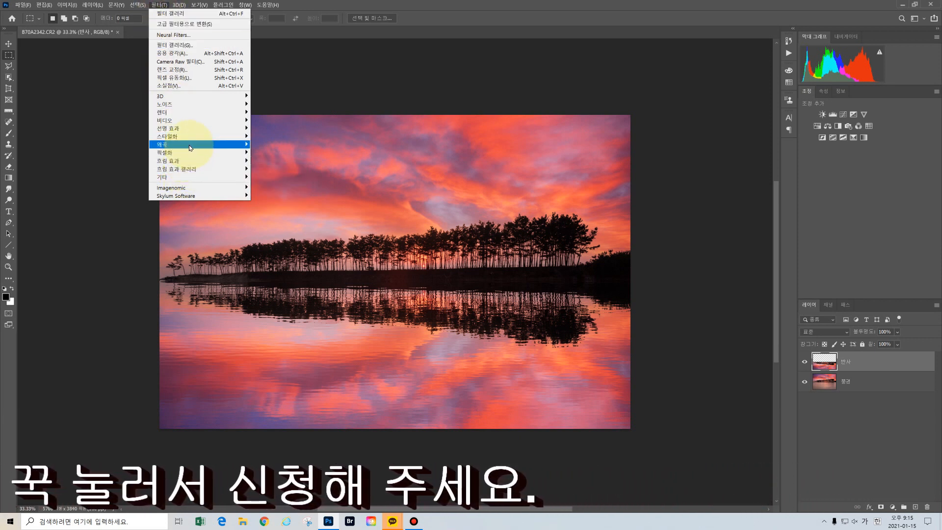
mouse_move(189, 146)
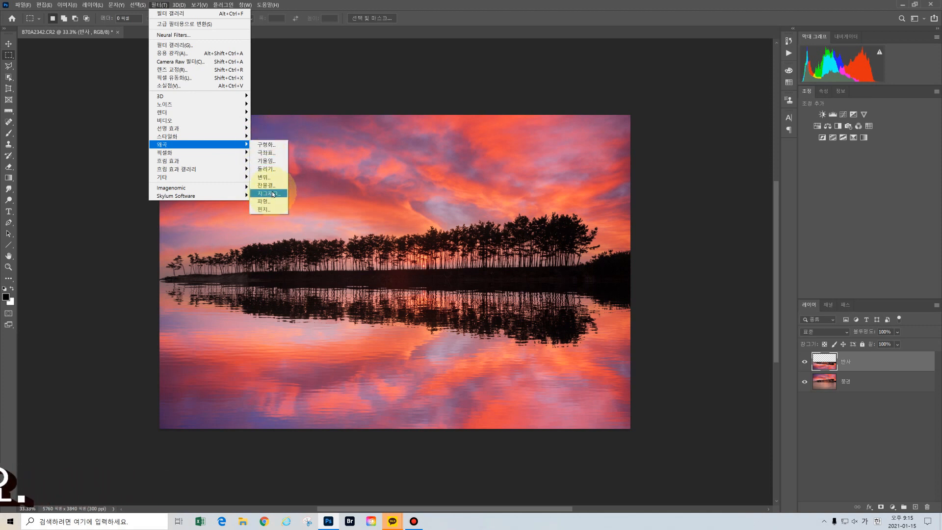
click(273, 202)
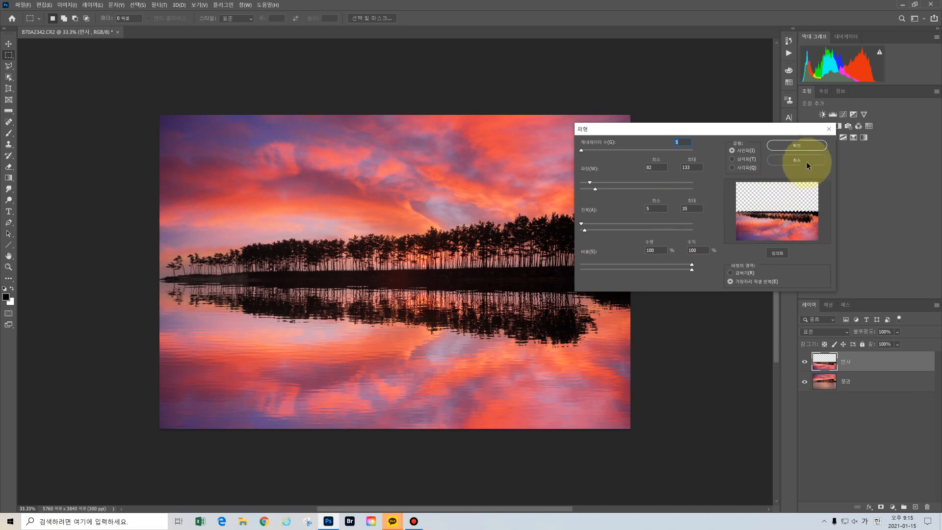
click(806, 145)
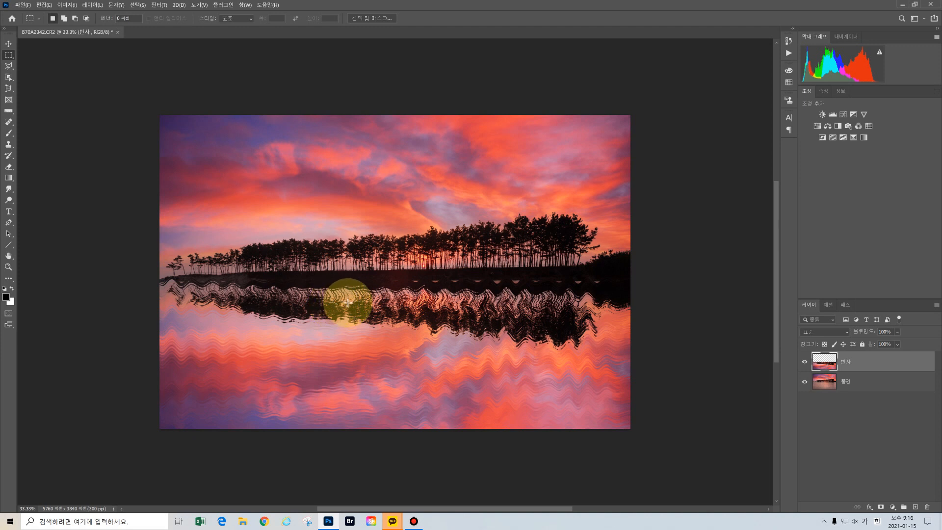
key(ctrl+z)
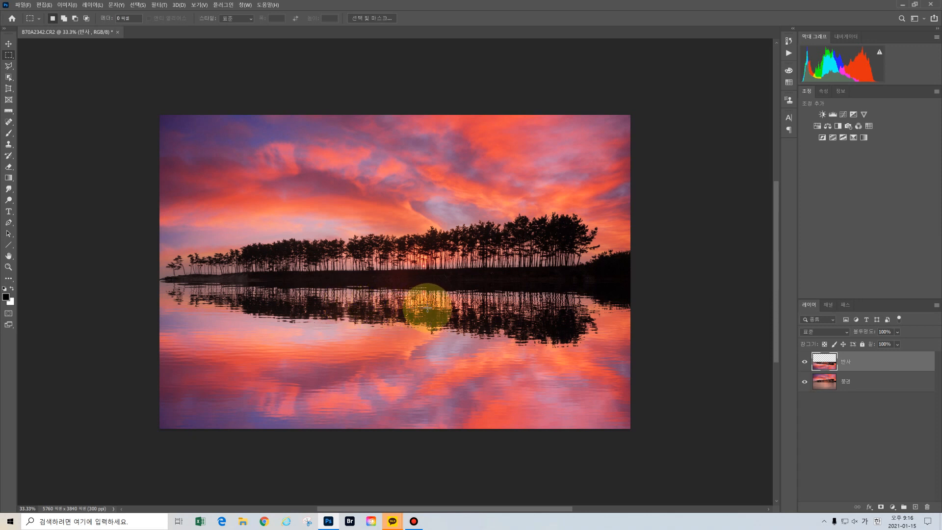
- Add a layer mask to the 반사 layer and paint black along the shoreline seam with a brush at 10% opacity
scroll(418, 308, up, 3)
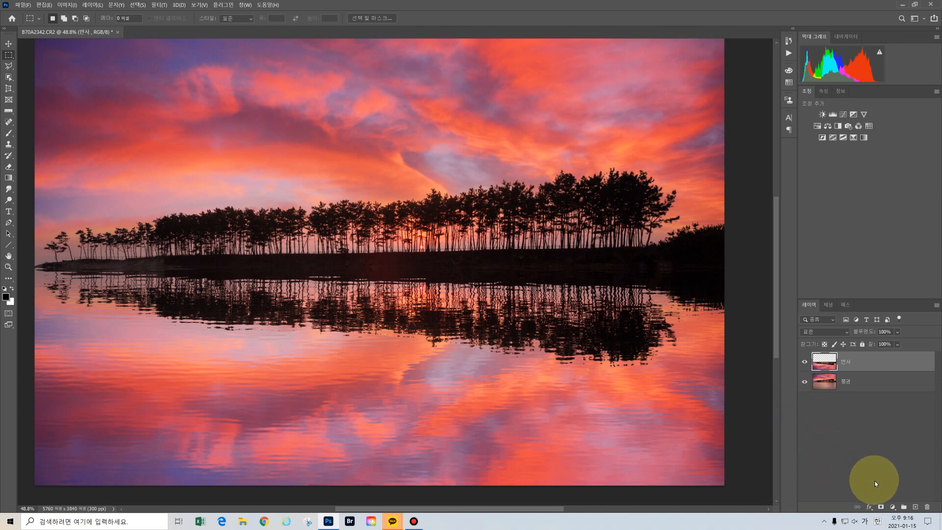
click(882, 507)
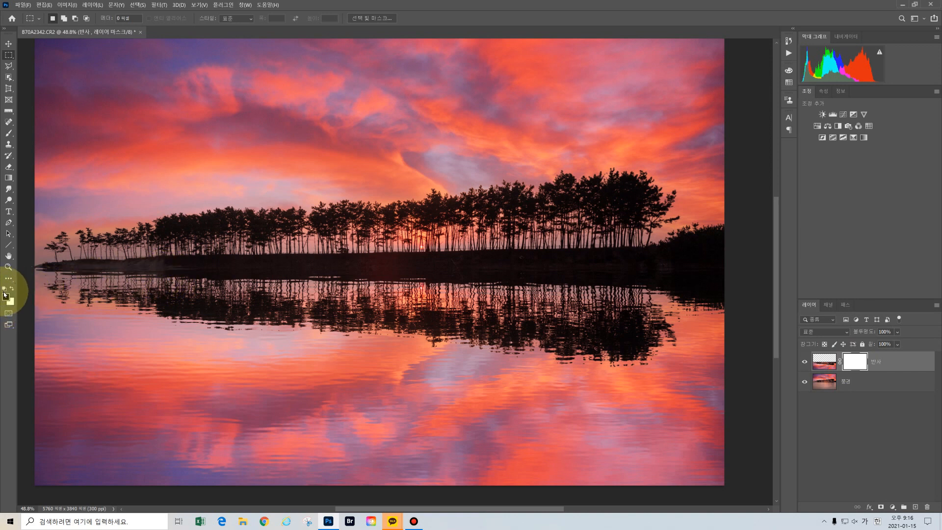
click(9, 134)
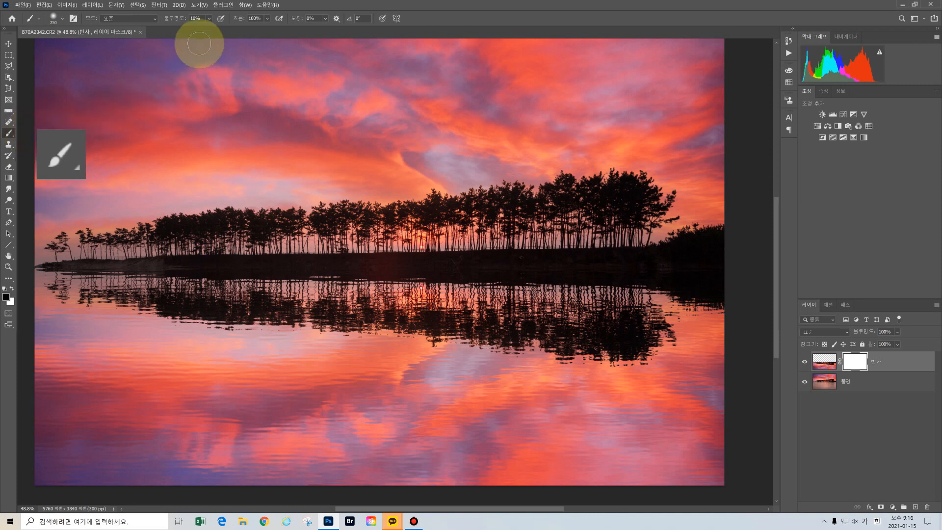
mouse_move(44, 269)
mouse_down()
mouse_move(197, 273)
mouse_move(128, 273)
mouse_move(402, 259)
mouse_move(388, 260)
mouse_move(698, 266)
mouse_move(424, 268)
mouse_up()
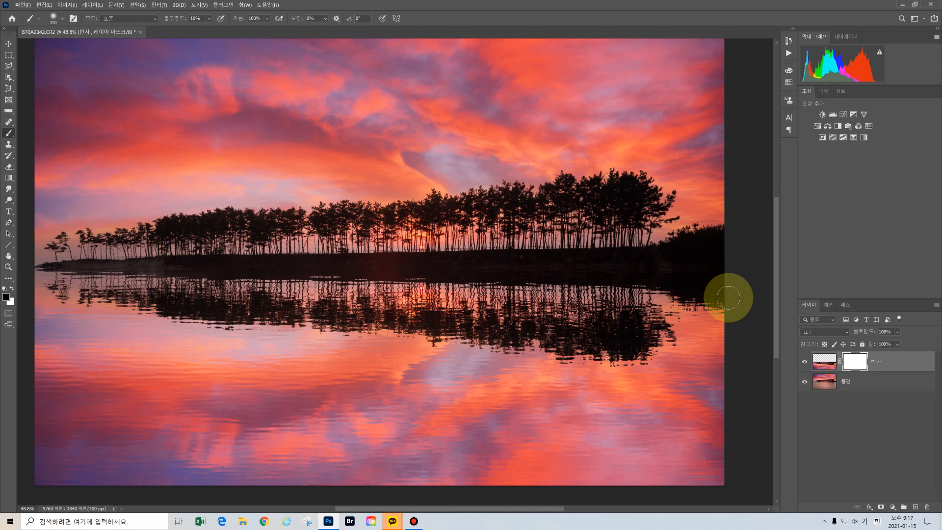
scroll(479, 318, down, 1)
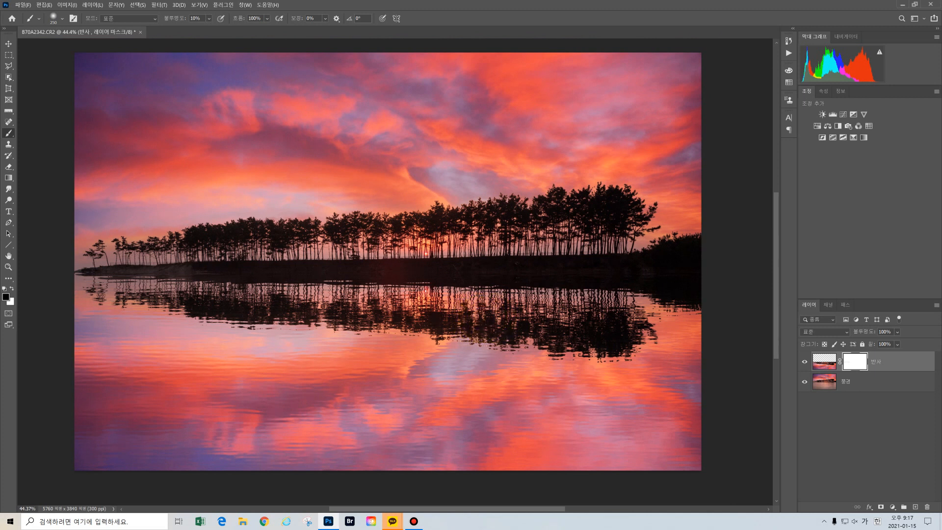
- Add a Gradient Overlay (그레이디언트 오버레이) to the 반사 layer using the black-to-transparent preset from the 기본 사항 gradients
double_click(897, 362)
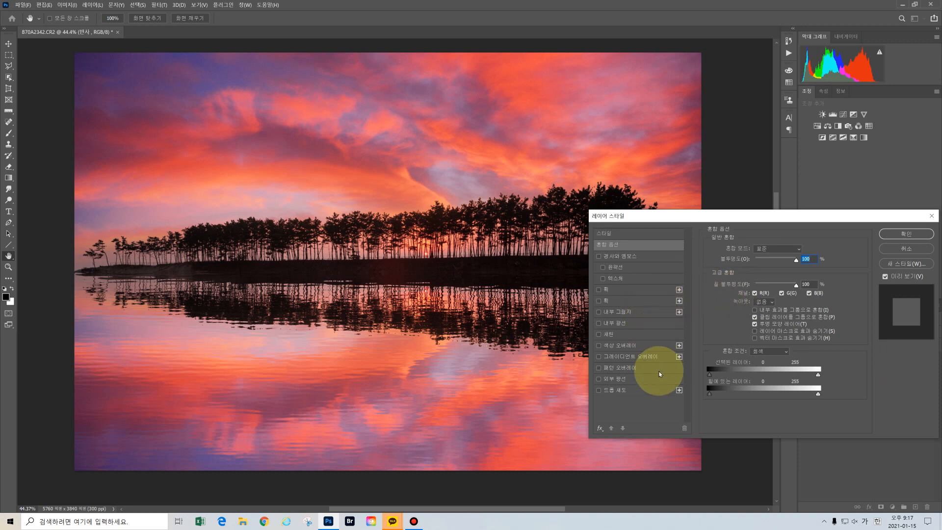
click(597, 357)
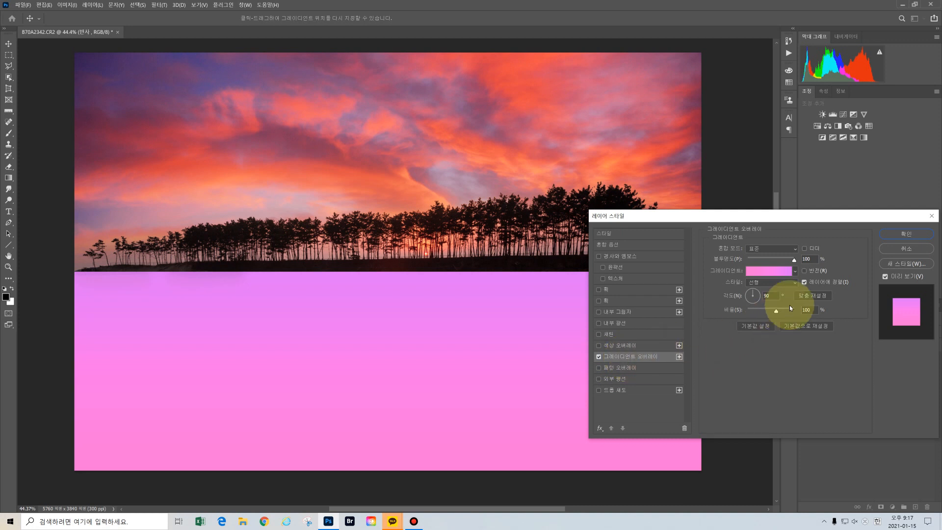
click(794, 271)
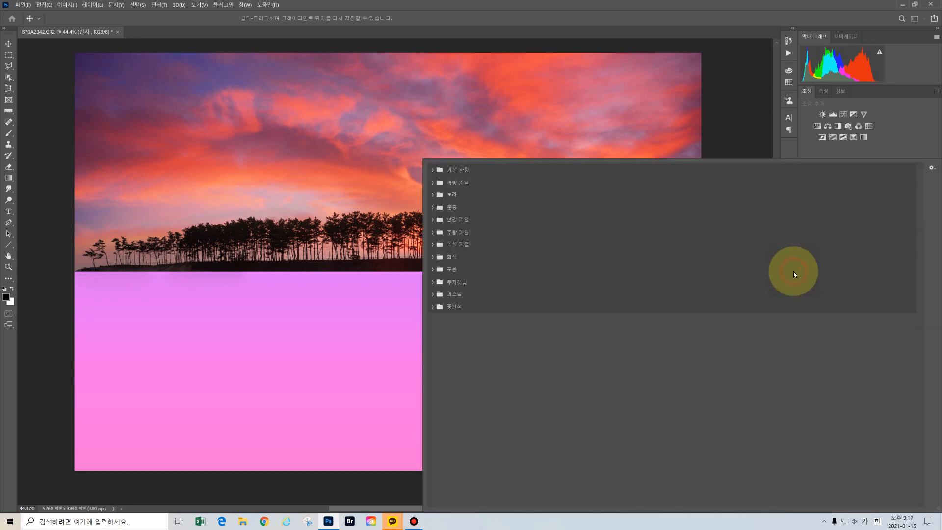
click(434, 169)
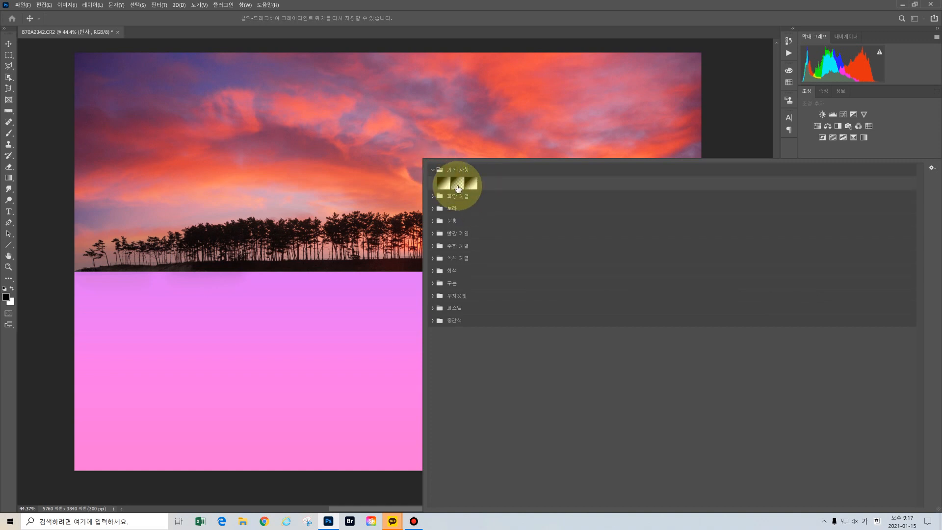
click(457, 184)
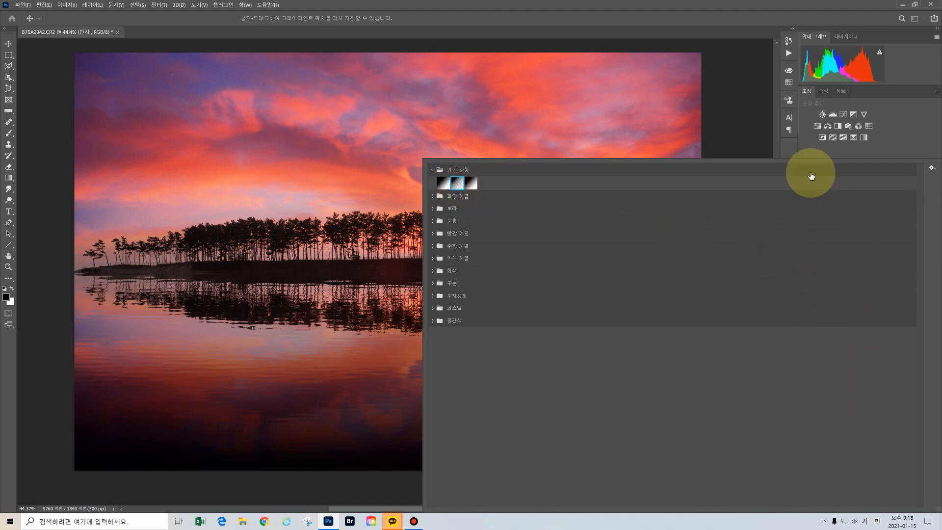
double_click(458, 184)
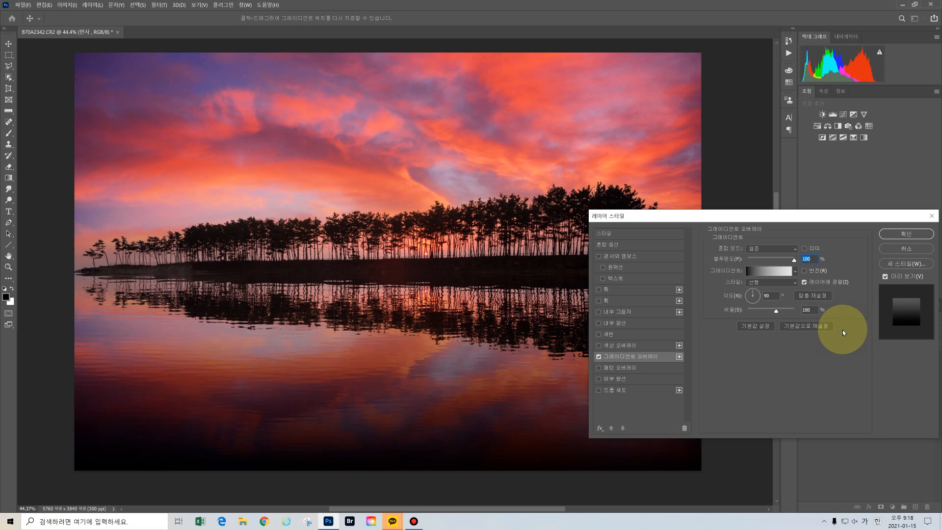
click(907, 234)
key(b)
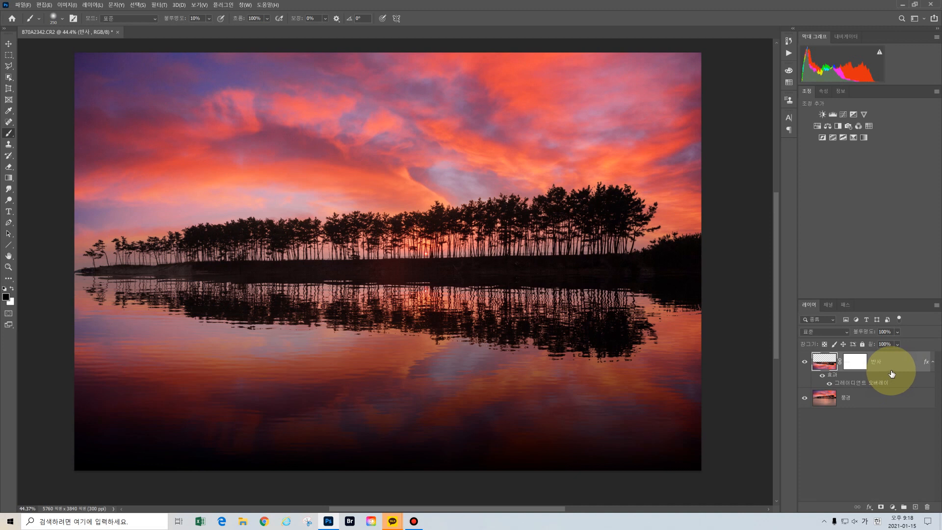
- Set the 반사 layer's blend mode to Soft Light (소프트 라이트) and stamp all visible layers into a new layer
click(845, 332)
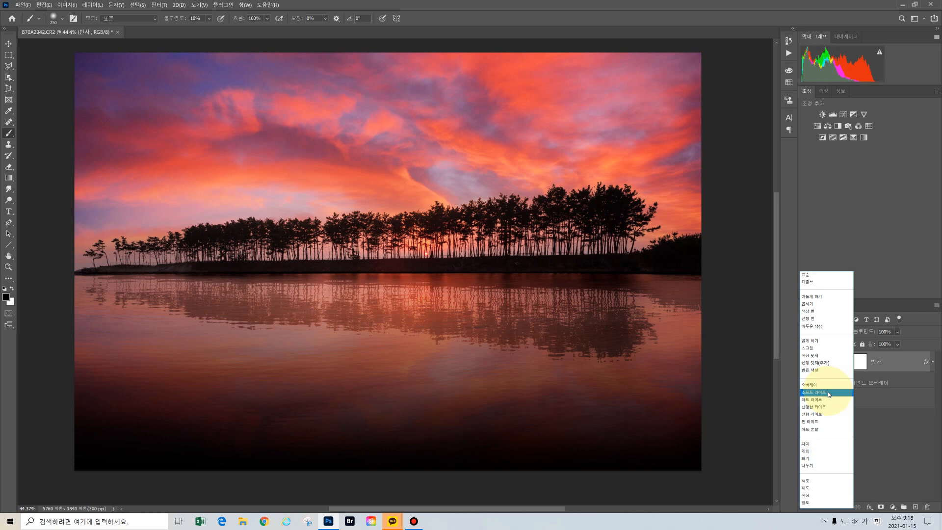
click(829, 393)
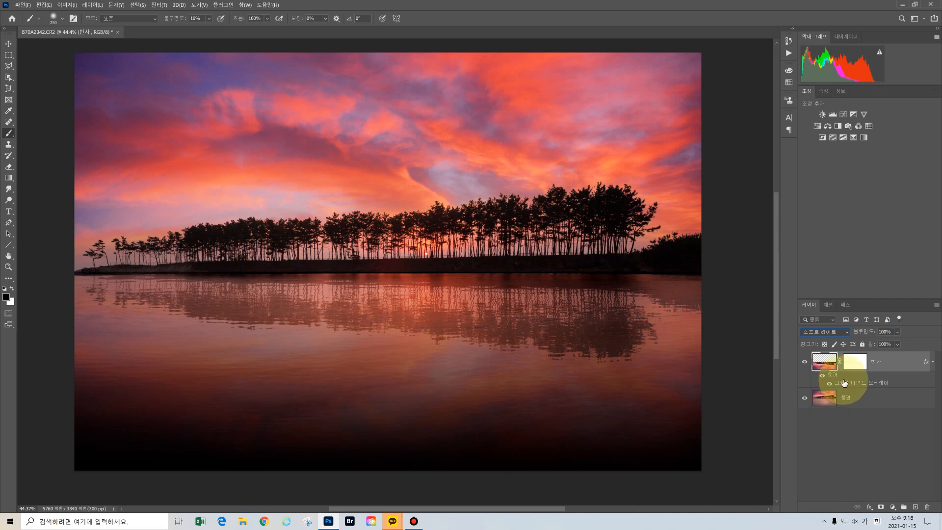
click(895, 363)
key(ctrl+shift+alt+e)
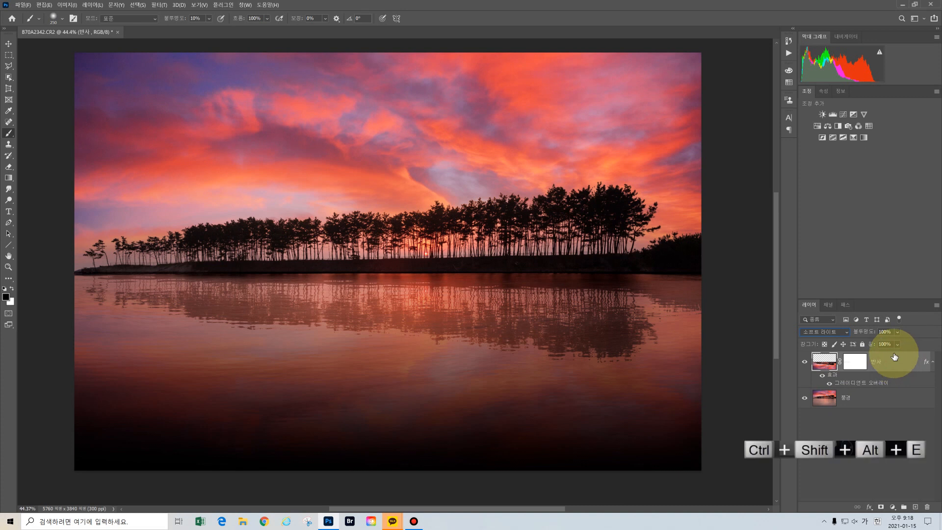